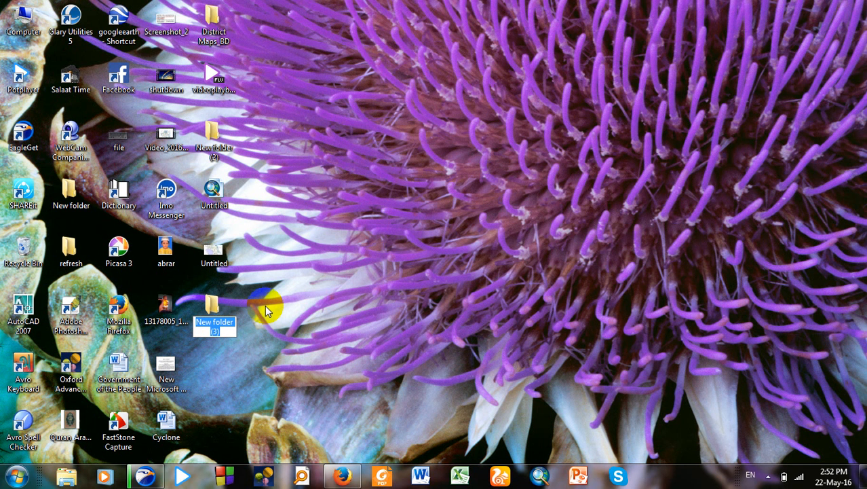
- Name the new desktop folder GIS, open it to check its contents, and minimize its window
type("GIS")
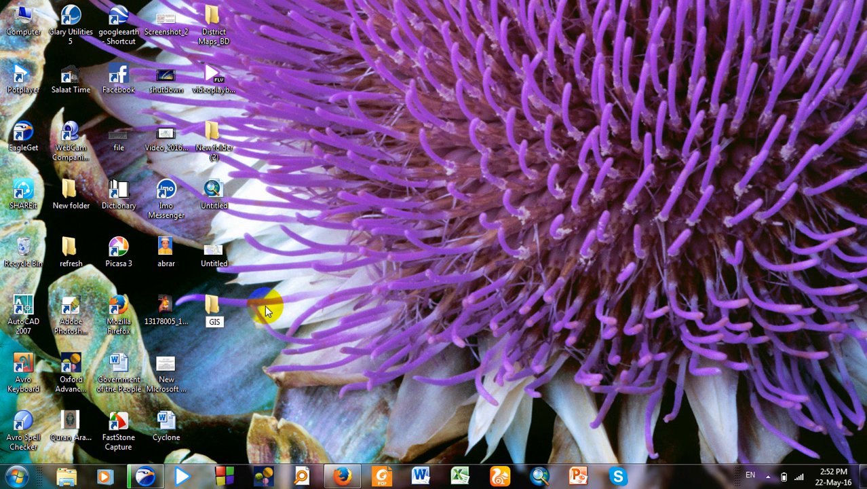
key("Return")
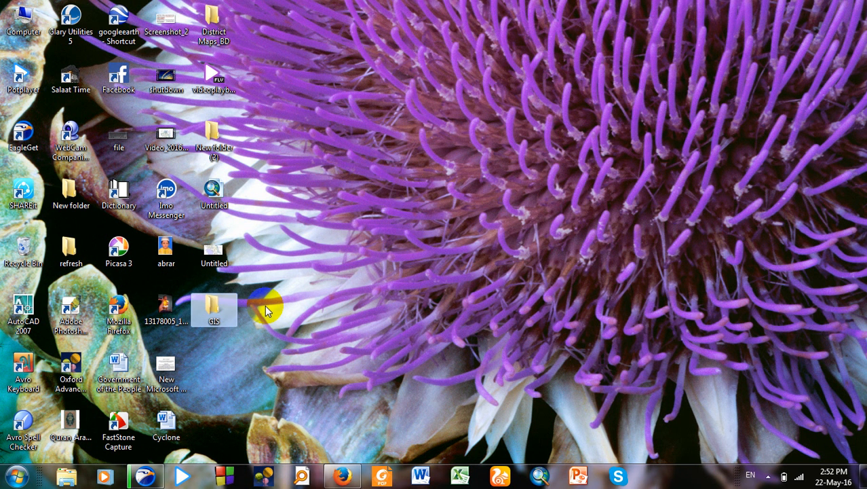
double_click(211, 307)
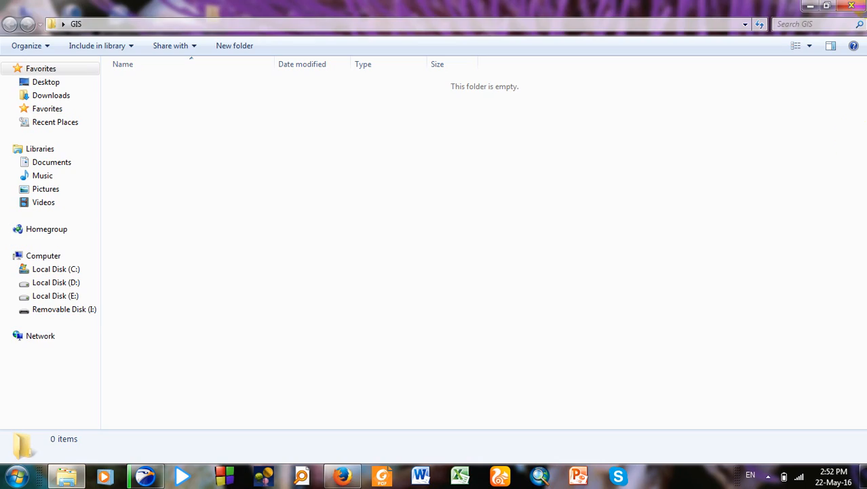
left_click(811, 7)
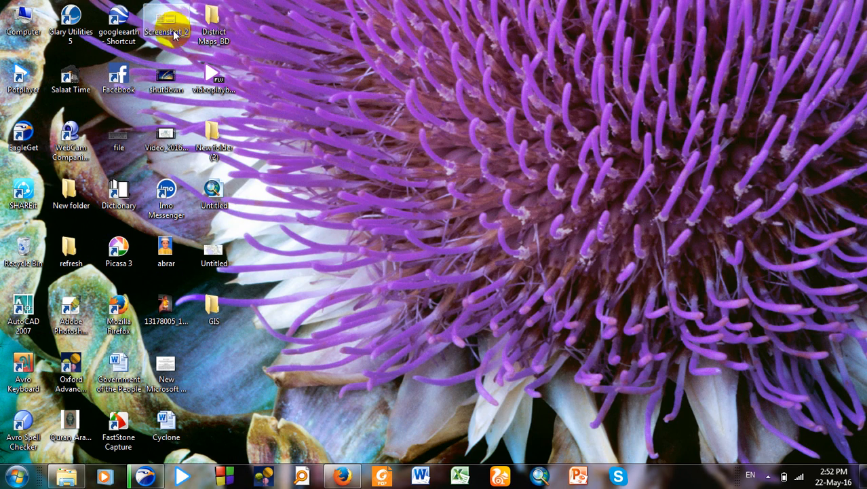
- Preview the 08 GaibandhaDistrict map image in the District Maps_BD desktop folder and copy the file
double_click(206, 23)
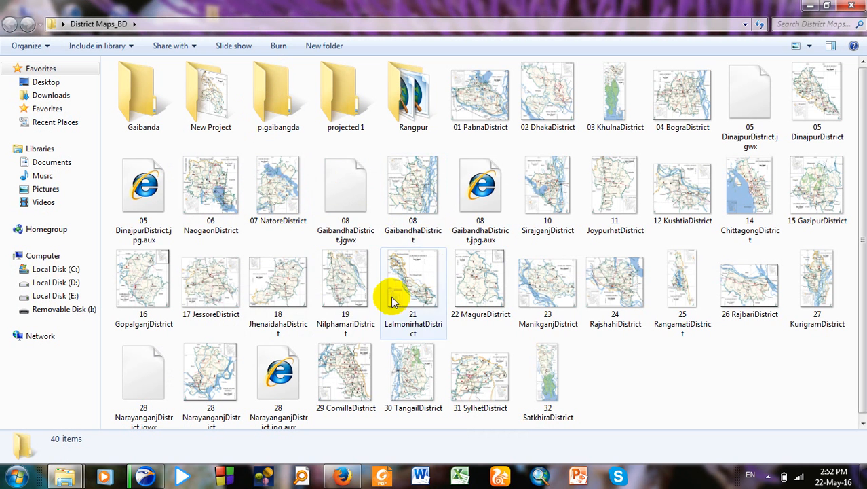
left_click(417, 190)
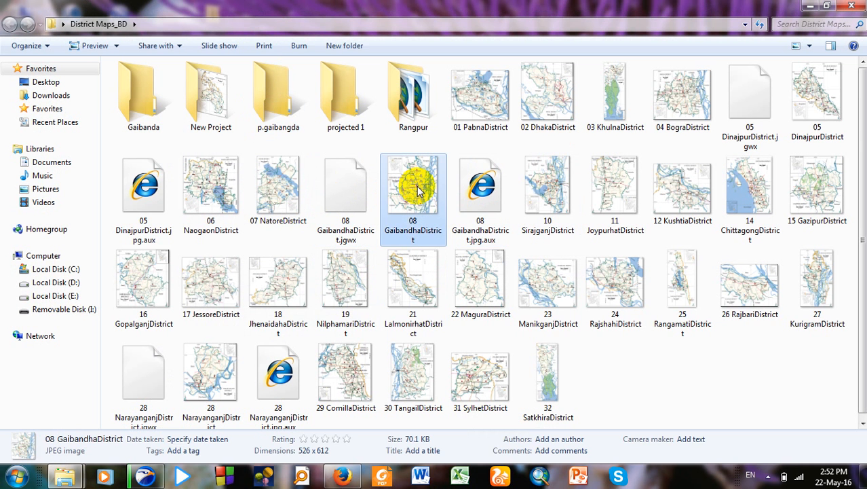
double_click(417, 190)
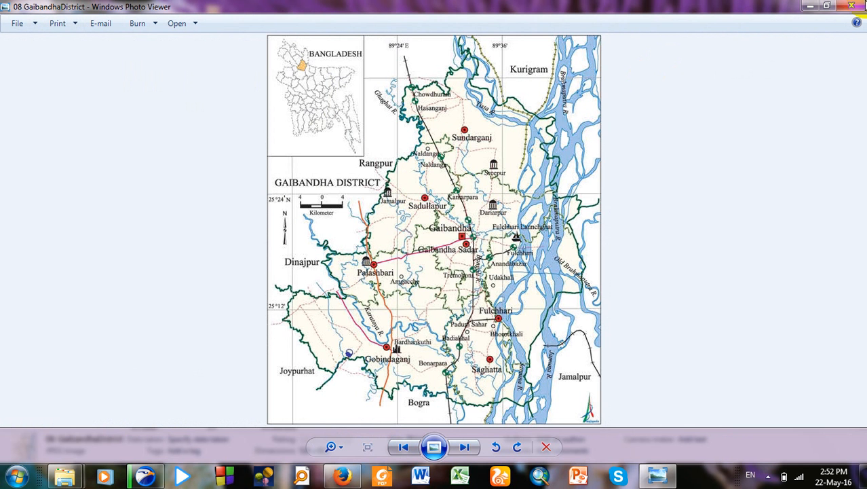
left_click(850, 6)
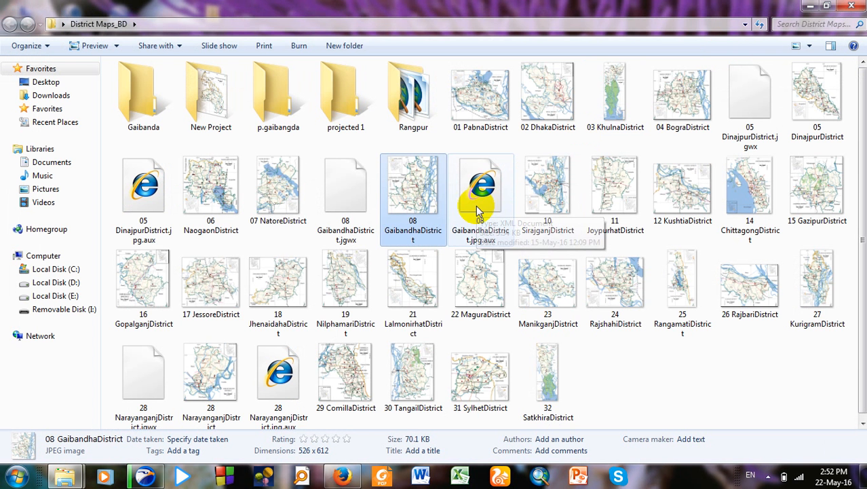
right_click(409, 190)
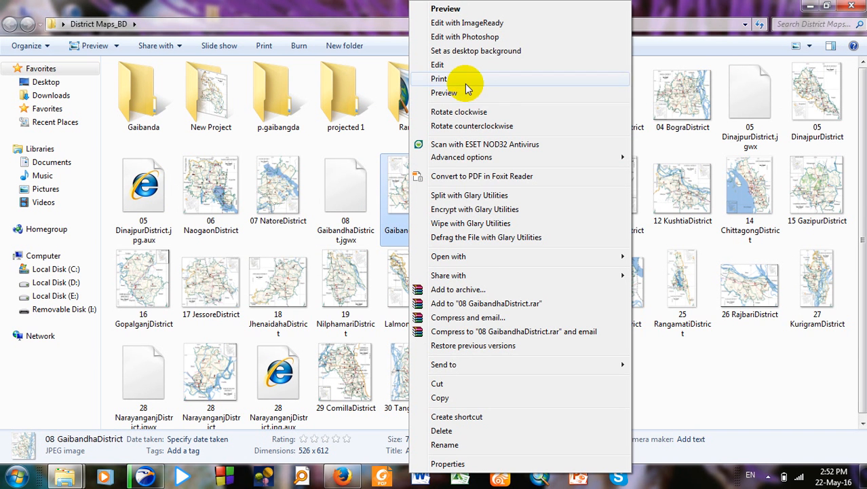
left_click(465, 397)
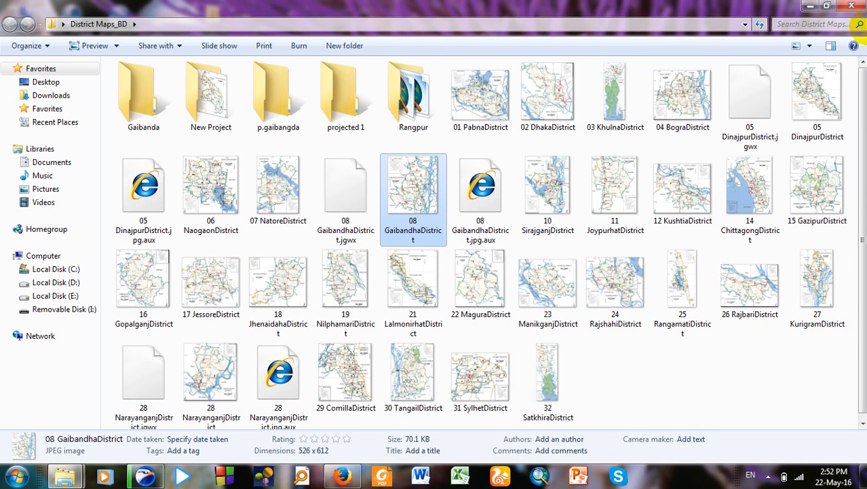
left_click(853, 6)
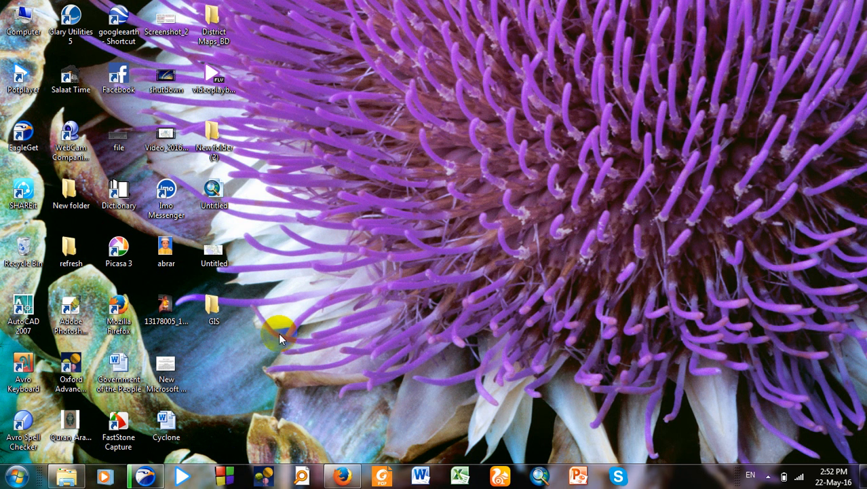
- Paste the copied 08 GaibandhaDistrict image into the desktop's GIS folder and close the folder
left_click(215, 307)
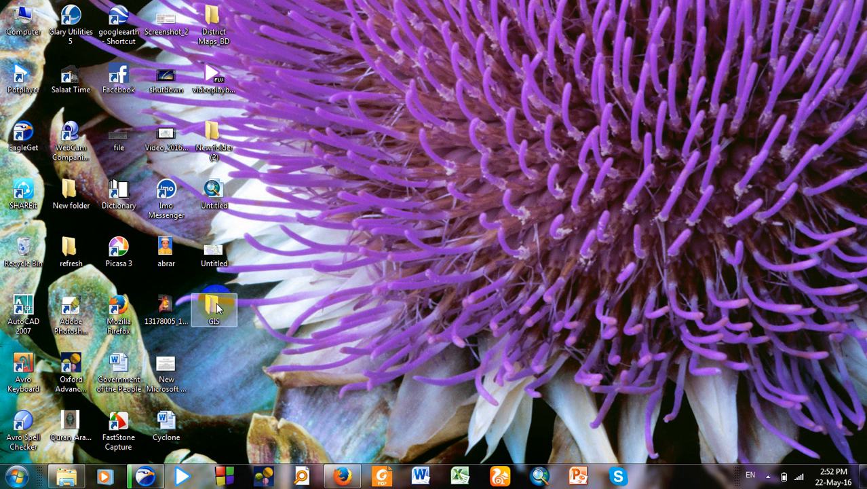
double_click(214, 304)
right_click(277, 178)
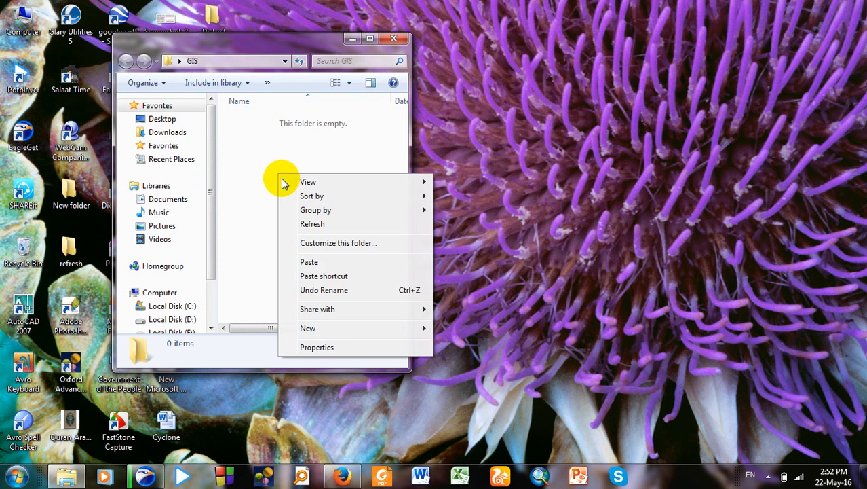
left_click(314, 261)
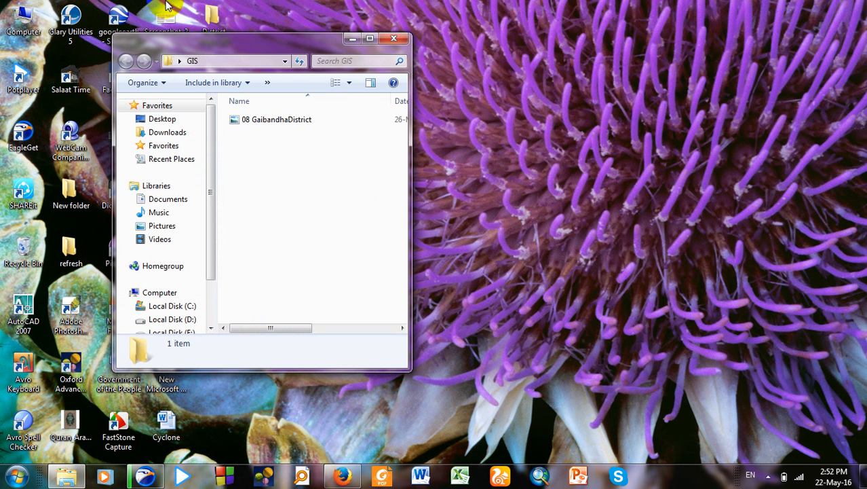
left_click(370, 40)
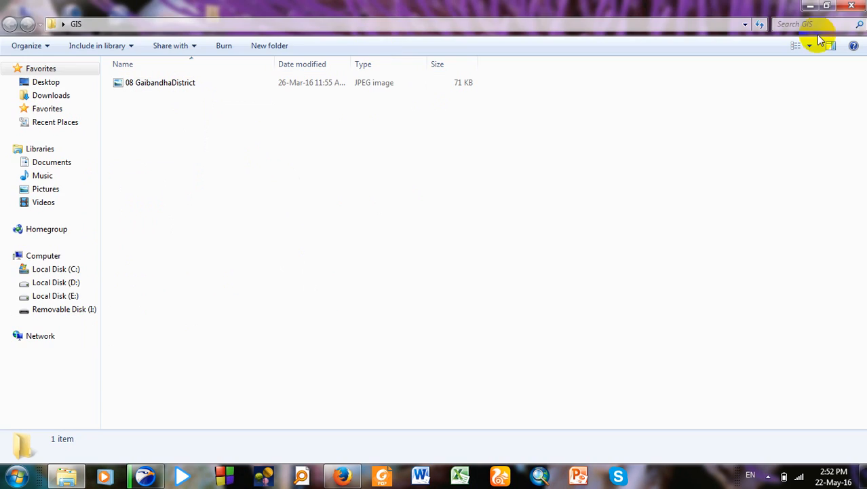
left_click(852, 10)
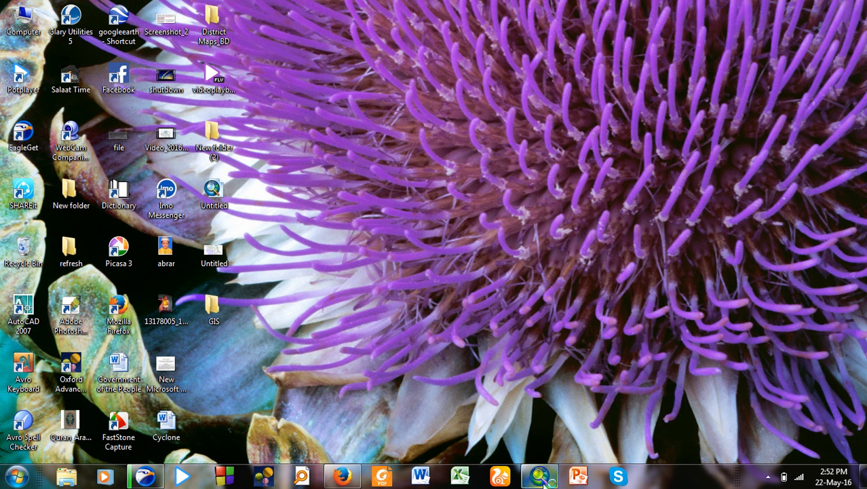
- Start ArcMap with a blank map, without choosing a recent map or template
left_click(544, 482)
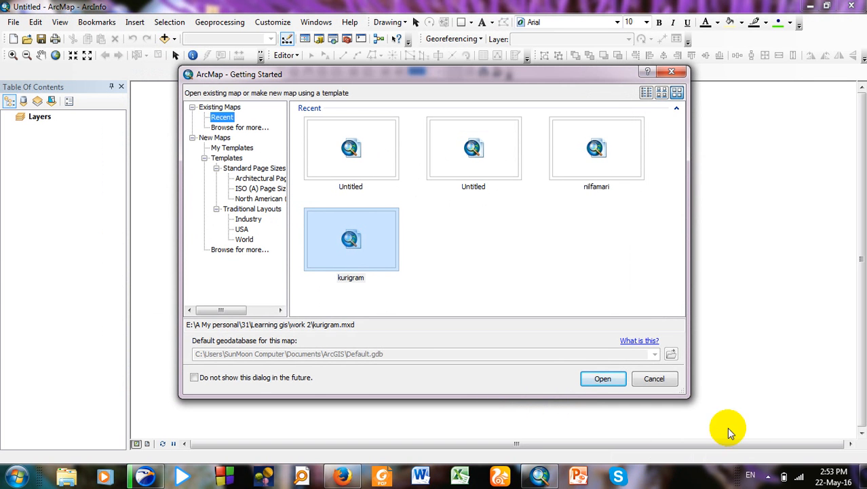
left_click(667, 383)
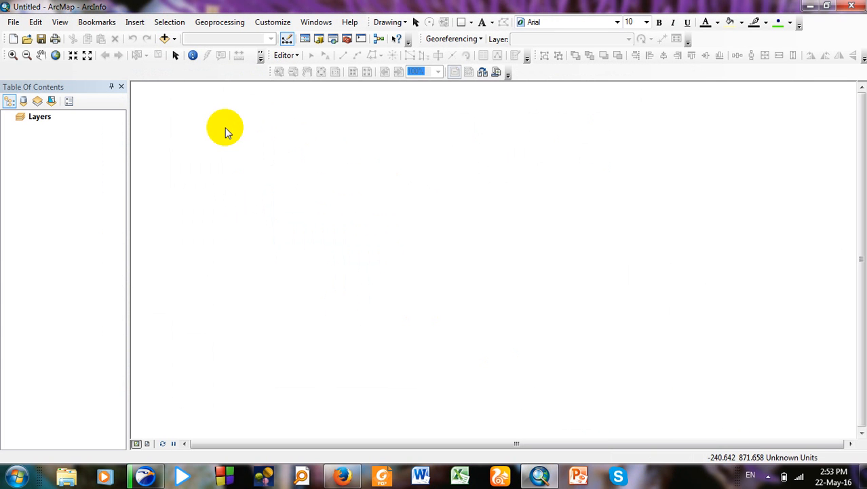
- Connect to the desktop's GIS folder as a location for adding data
left_click(173, 38)
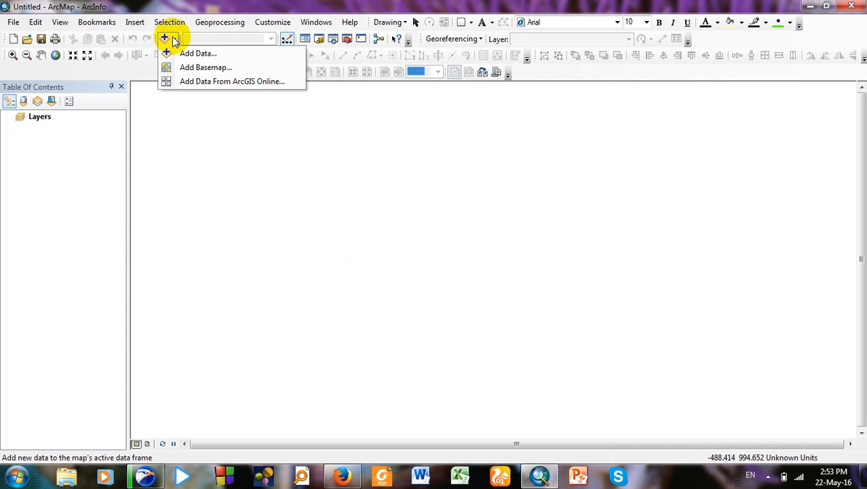
left_click(182, 56)
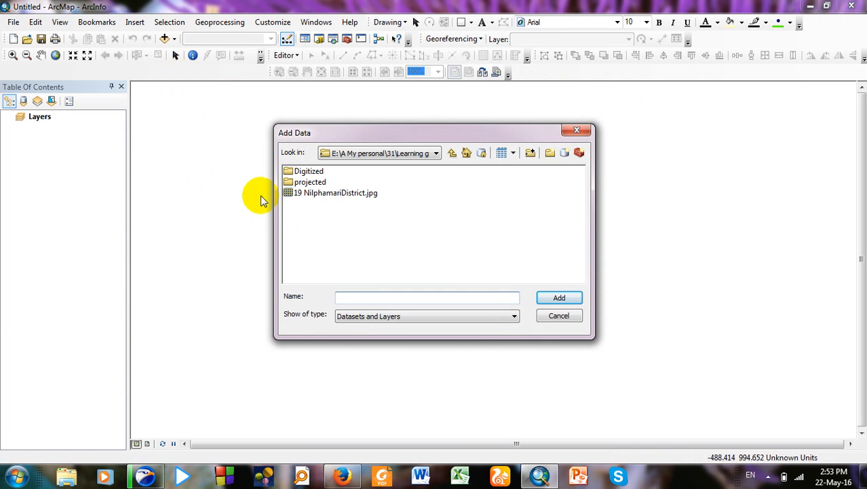
left_click(528, 155)
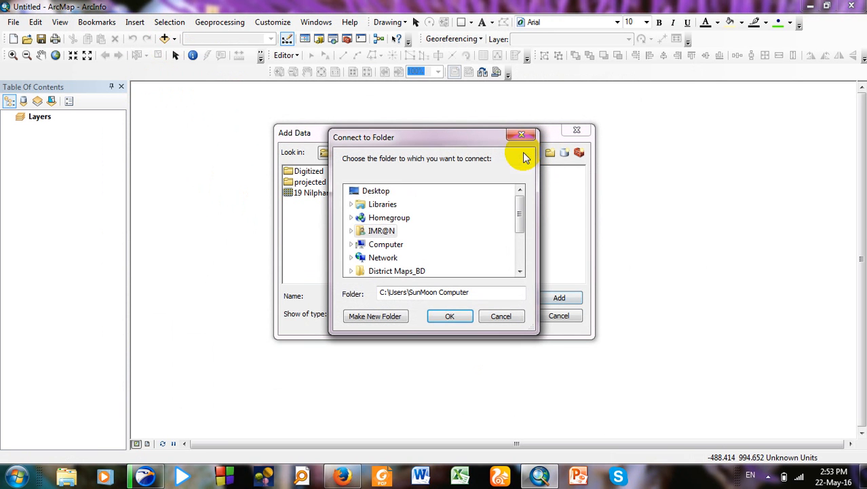
left_click(365, 195)
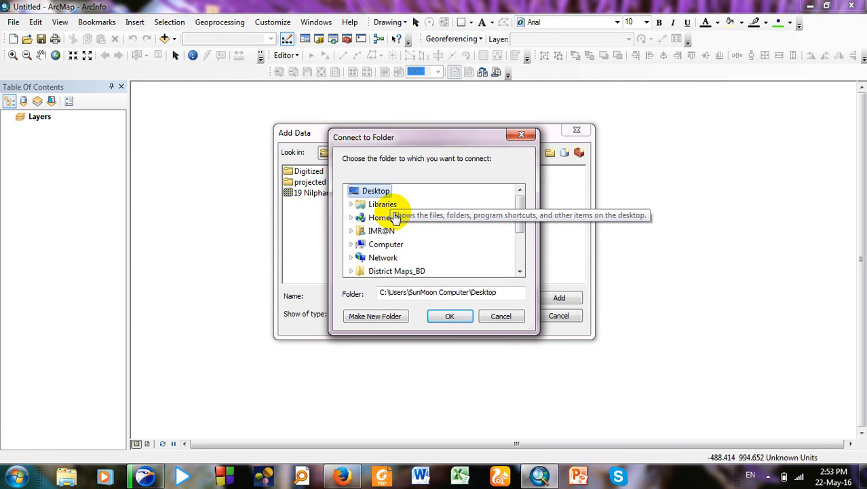
left_click_drag(519, 204, 519, 232)
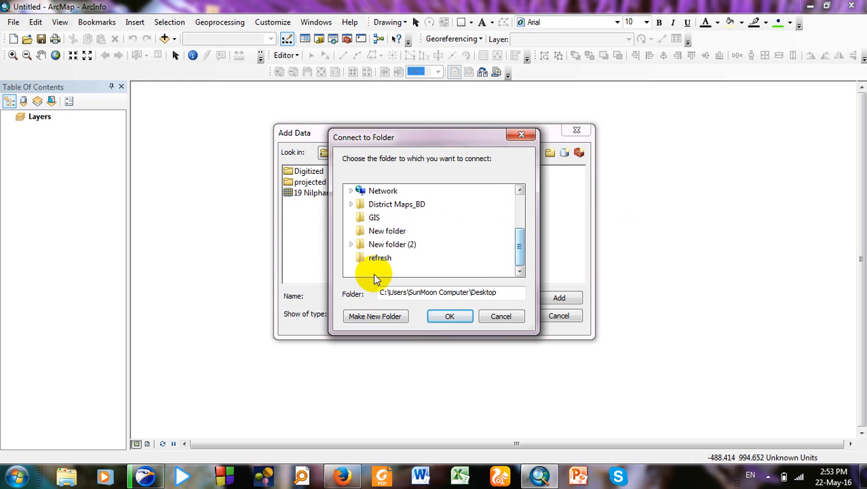
left_click(363, 216)
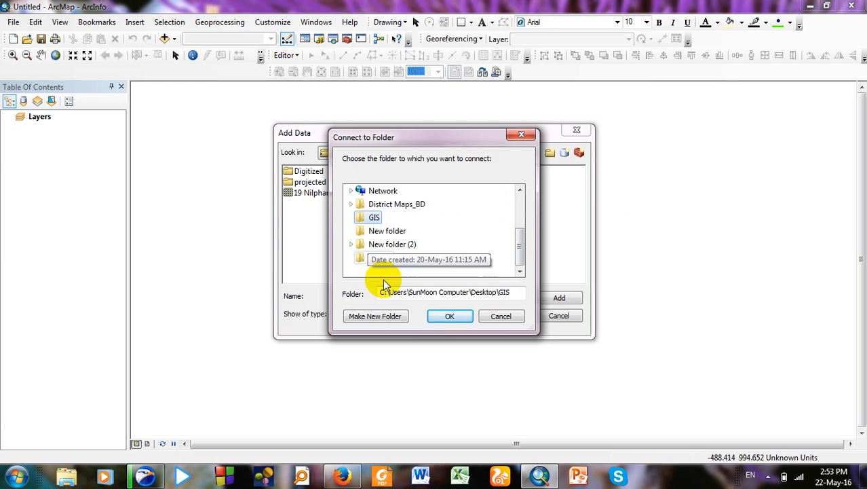
left_click(450, 316)
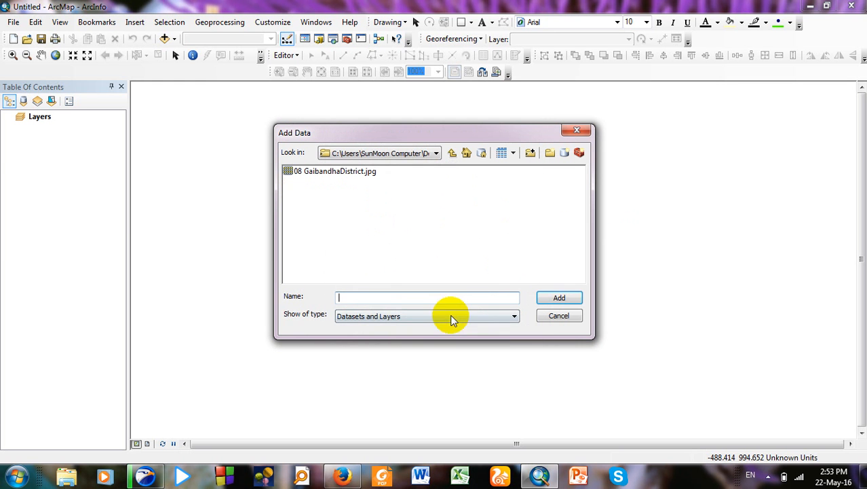
- Add the 08 GaibandhaDistrict.jpg image from the GIS folder to the map as a layer
left_click(333, 174)
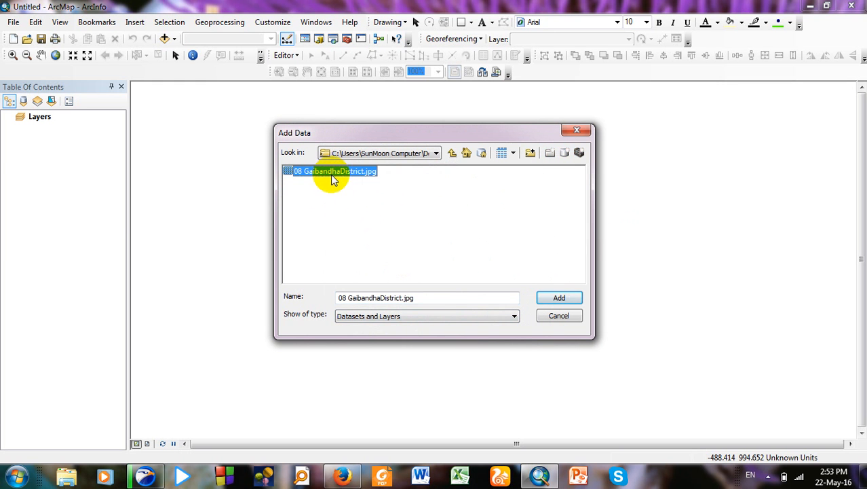
left_click(557, 297)
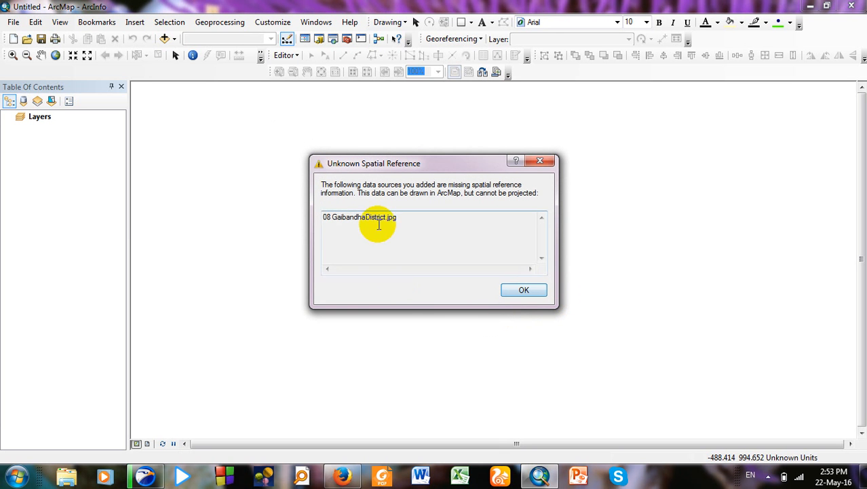
left_click_drag(413, 228, 317, 233)
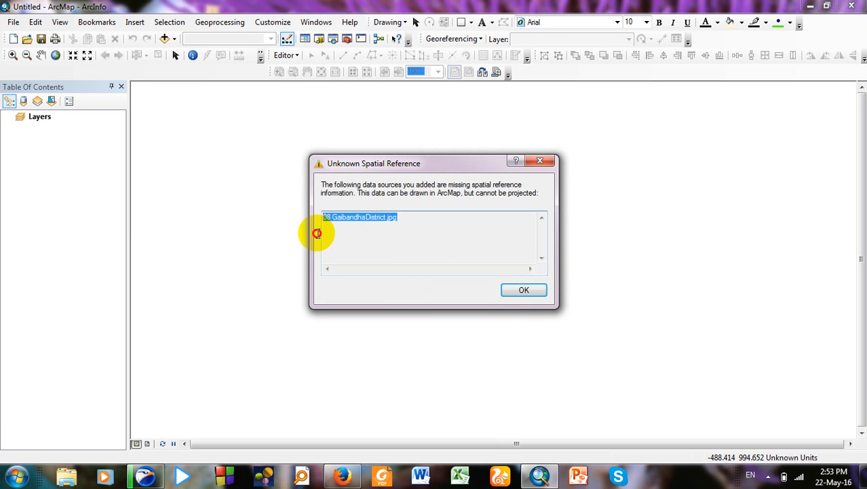
left_click(525, 291)
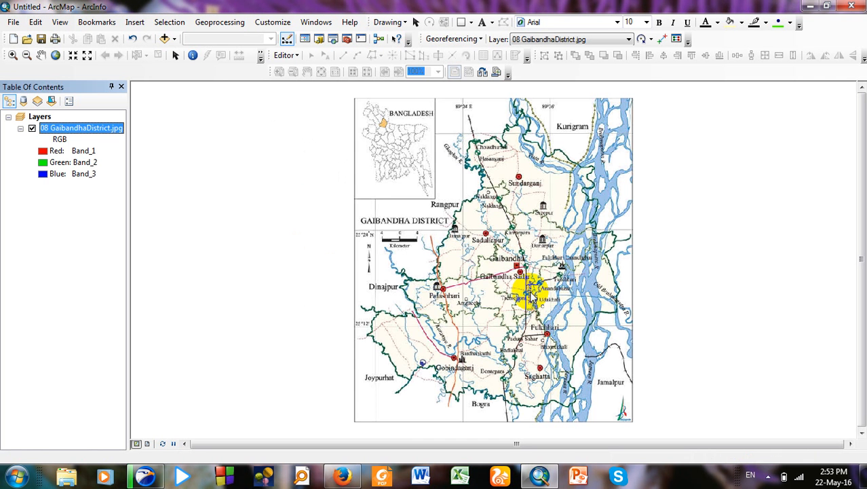
- Look closer at the district map and check in the list of available toolbars whether Georeferencing is enabled
scroll(490, 163, "up", 2)
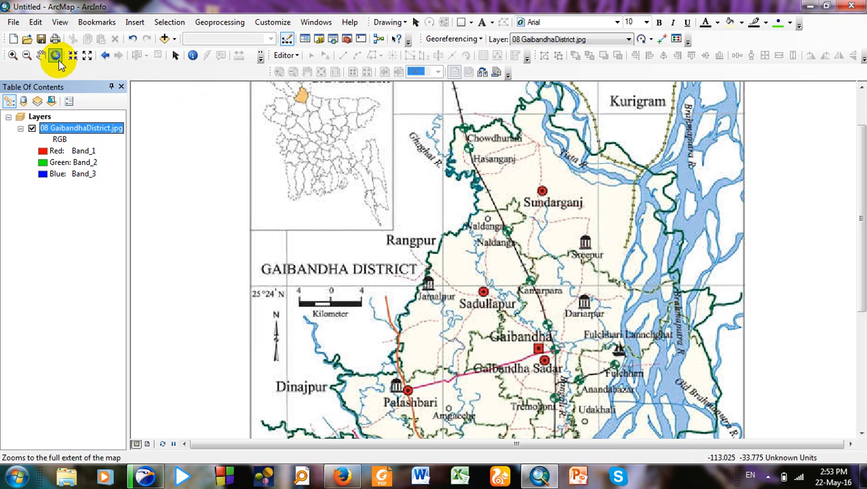
left_click(370, 215)
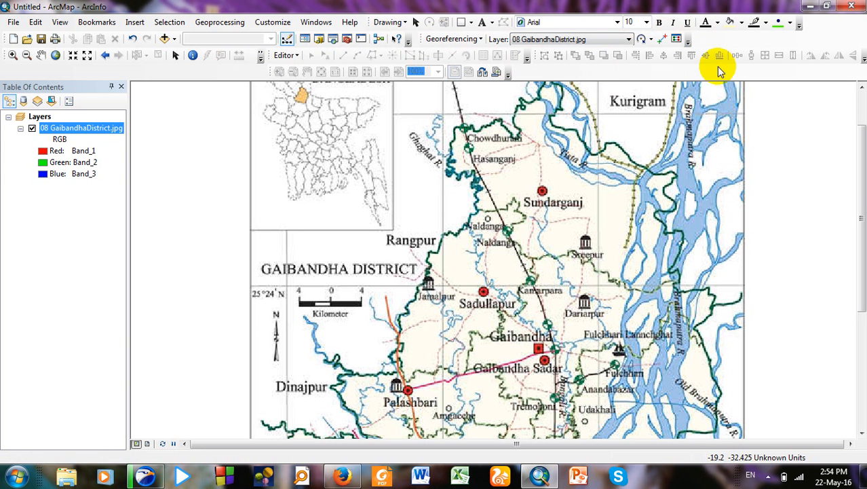
right_click(758, 41)
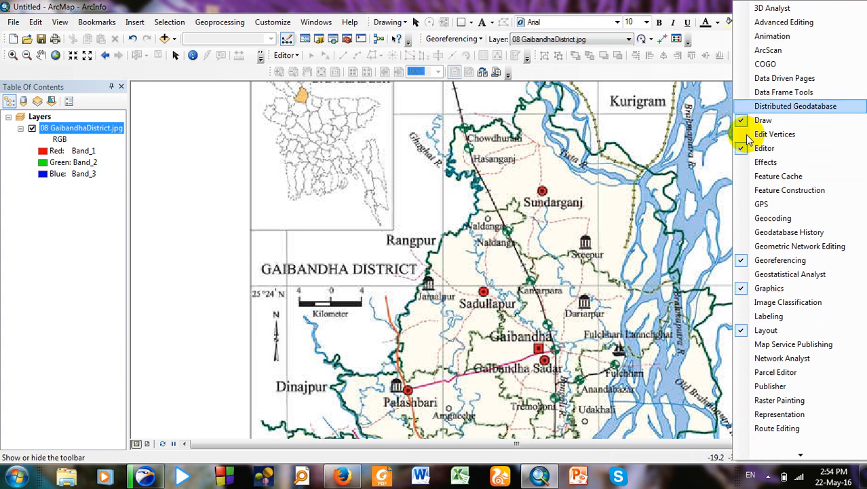
left_click(665, 247)
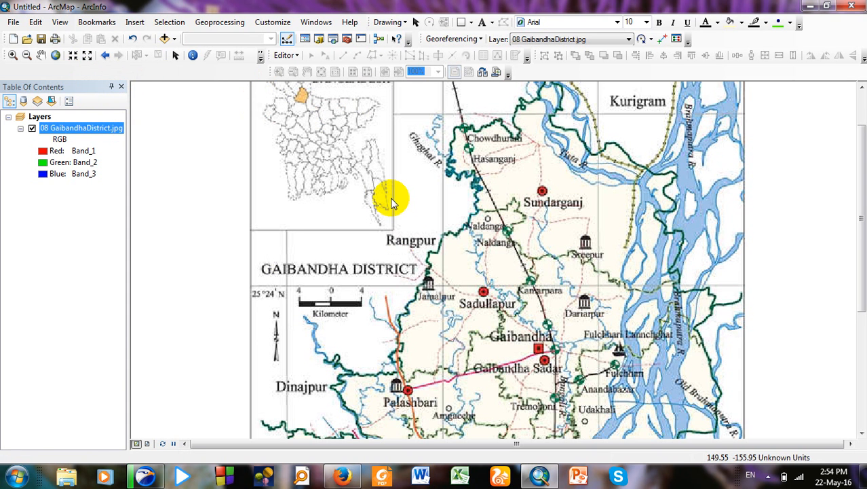
- Examine the upper part of the district map with its 89°24' E and 89°36' longitude labels
left_click(39, 59)
left_click_drag(325, 131, 323, 182)
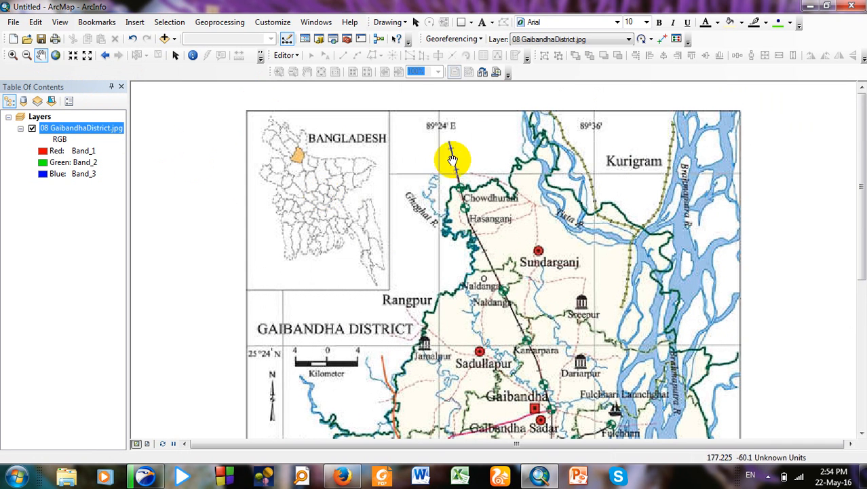
left_click_drag(671, 197, 663, 174)
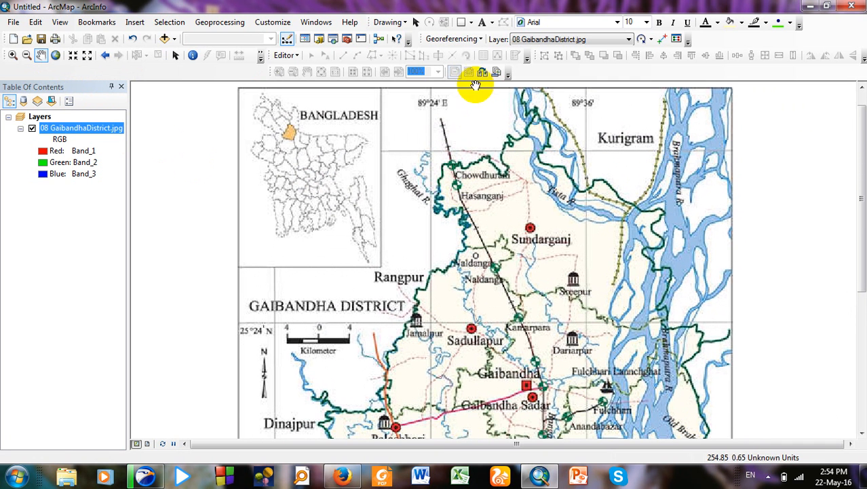
- Turn off Auto Adjust for georeferencing the 08 GaibandhaDistrict.jpg layer
left_click(481, 39)
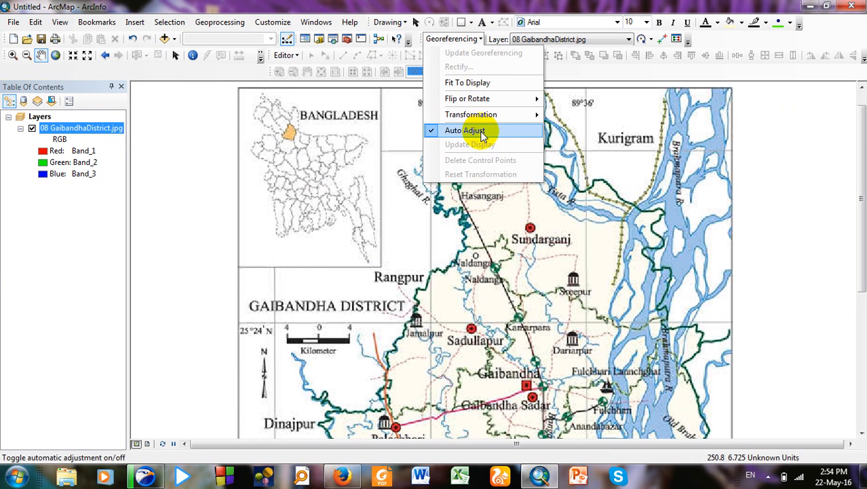
left_click(481, 132)
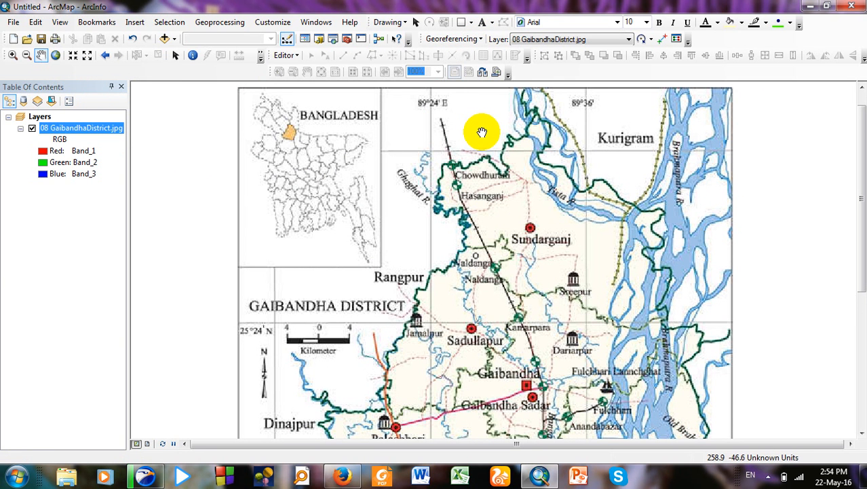
- Place a control point where the 89°24' E and 25°24' N grid lines cross and open its X and Y coordinate entry
left_click(663, 41)
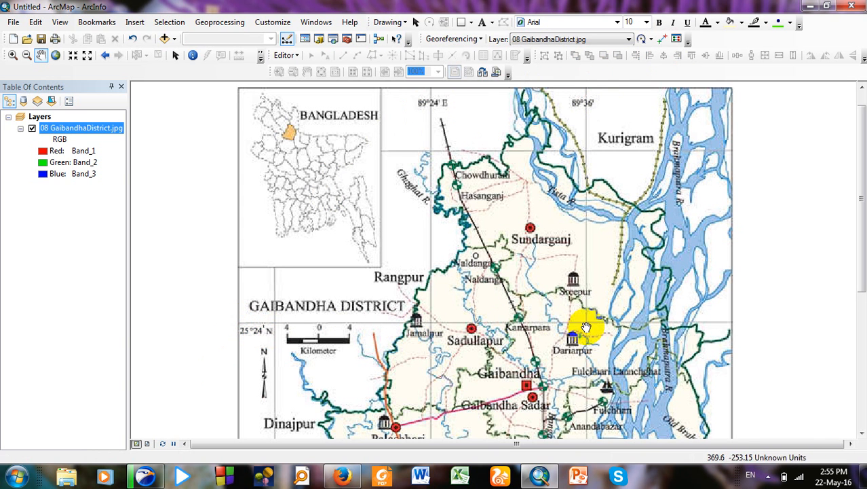
left_click_drag(536, 376, 517, 231)
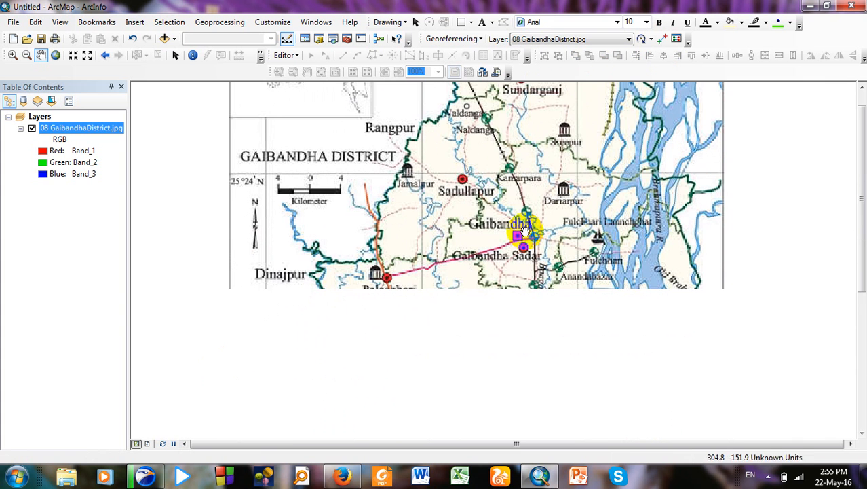
left_click_drag(514, 274, 514, 276)
left_click_drag(510, 185, 510, 207)
left_click_drag(507, 128, 510, 156)
left_click_drag(499, 113, 500, 135)
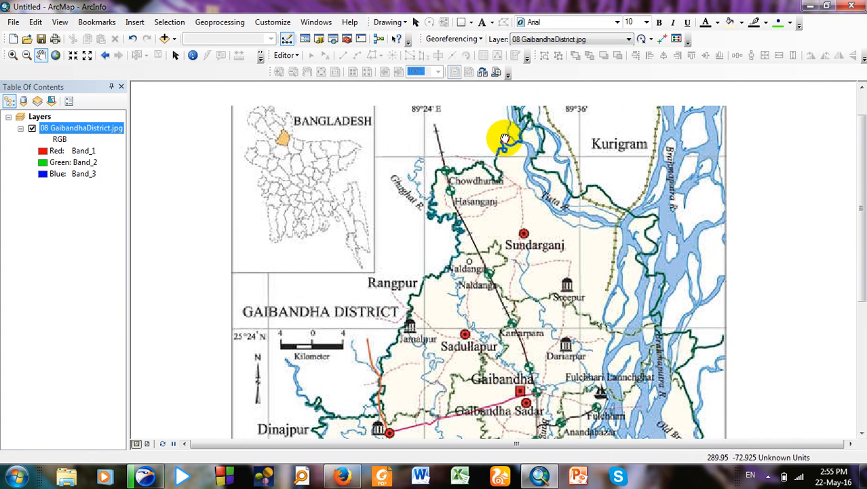
left_click(663, 41)
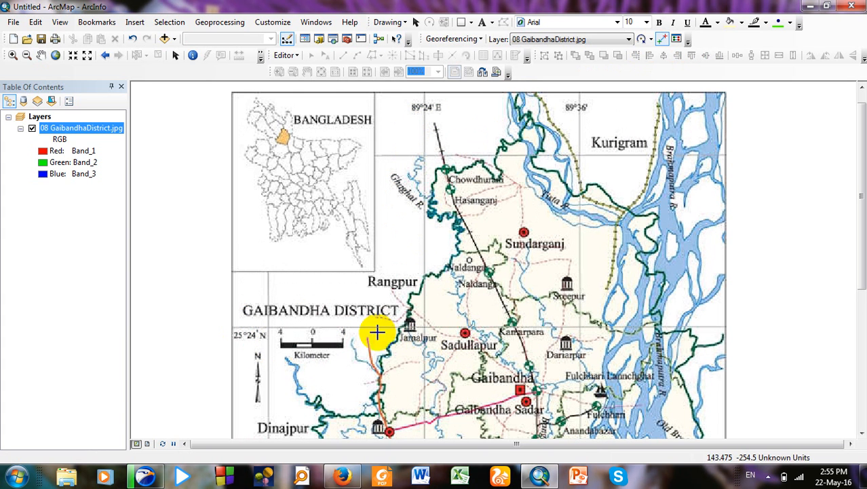
left_click(422, 328)
right_click(421, 329)
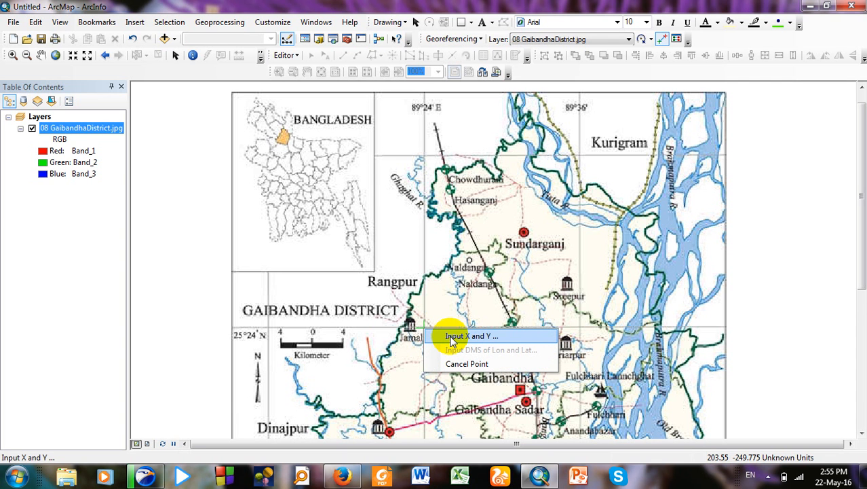
left_click(451, 339)
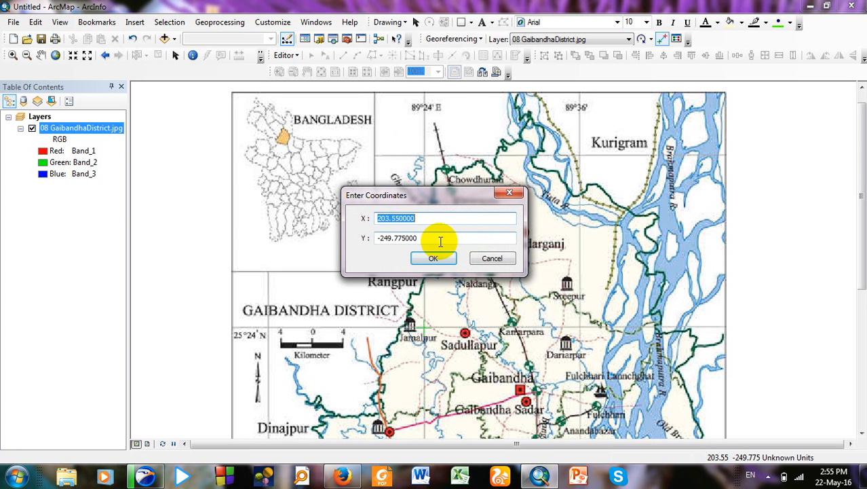
- Convert the 24 minutes of longitude to decimal degrees by calculating 24 / 60 in Calculator, and set the control point's X to 89.4
key("BackSpace")
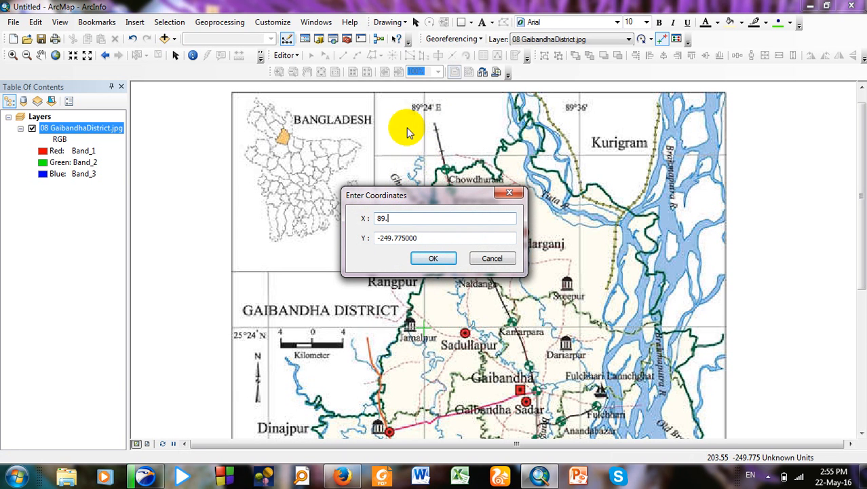
left_click(17, 474)
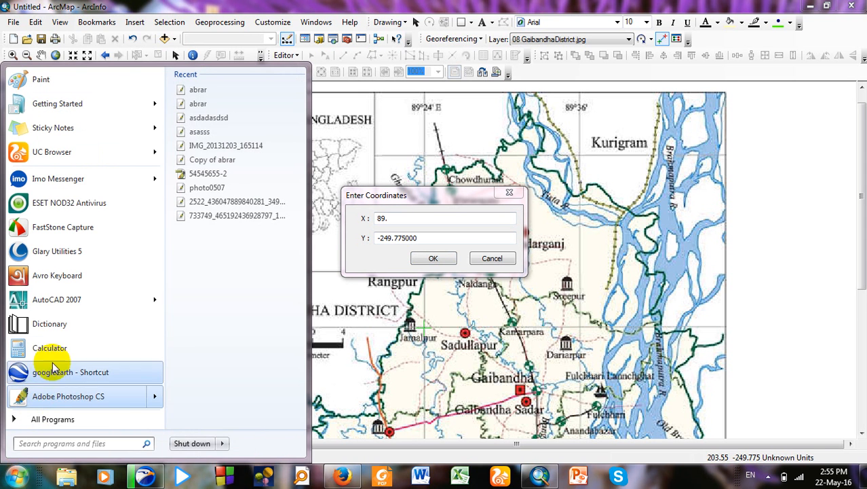
left_click(68, 346)
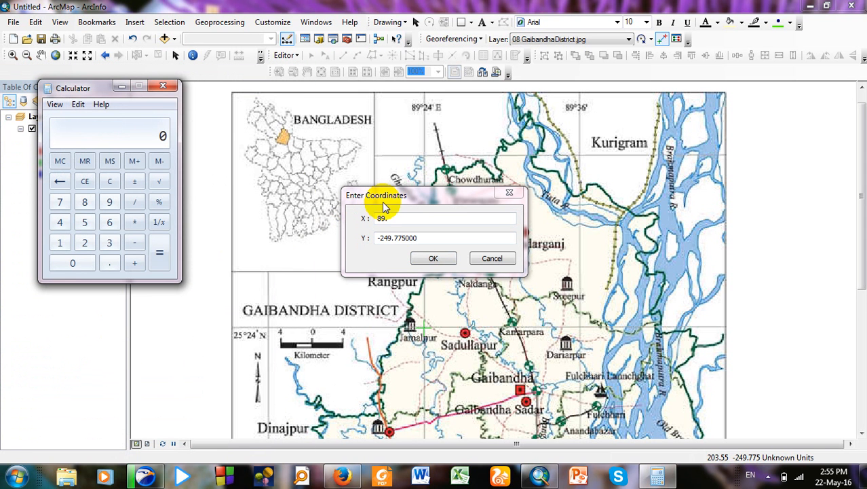
type("24")
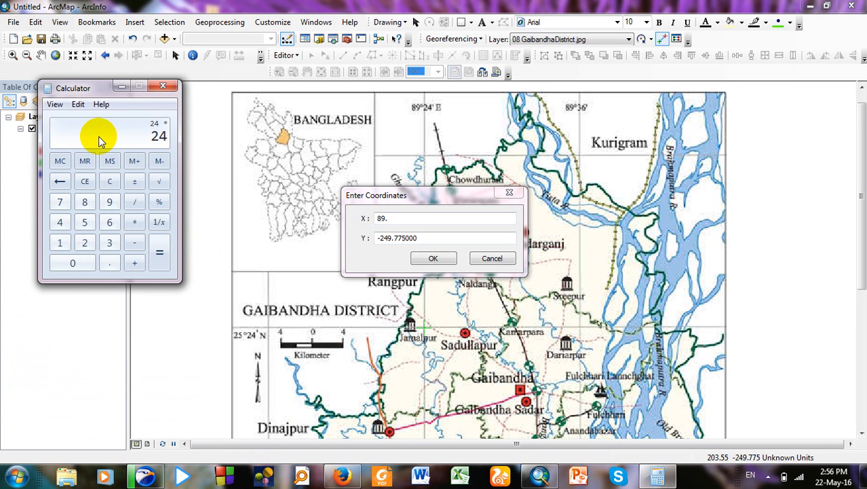
left_click(113, 184)
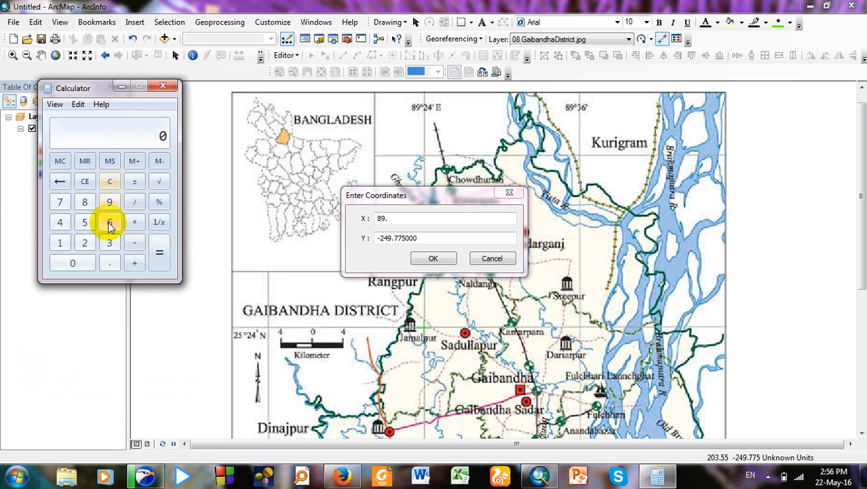
type("24")
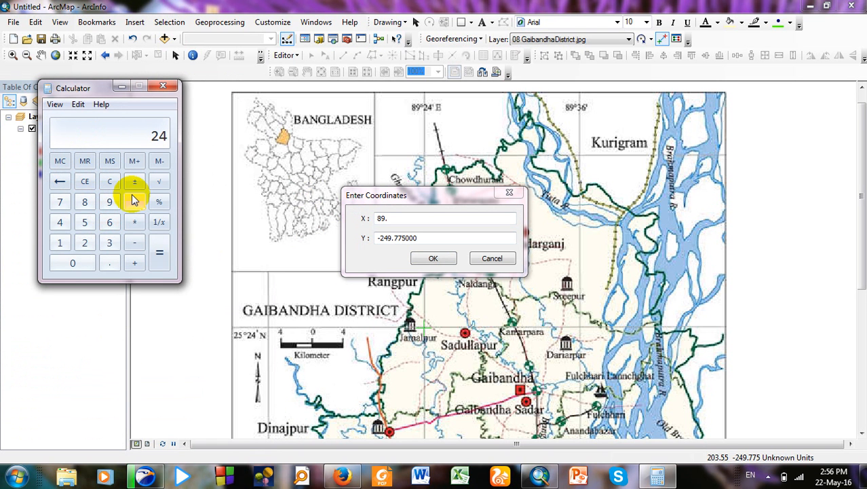
type(" / 60")
key("Return")
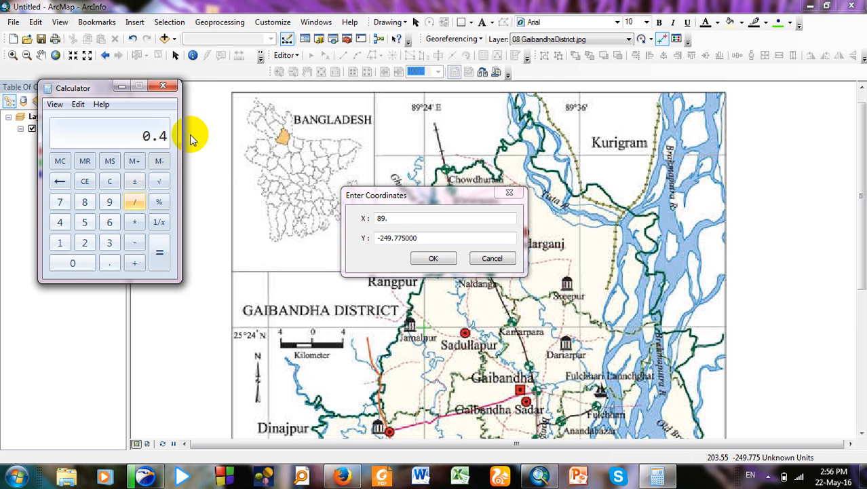
left_click(398, 218)
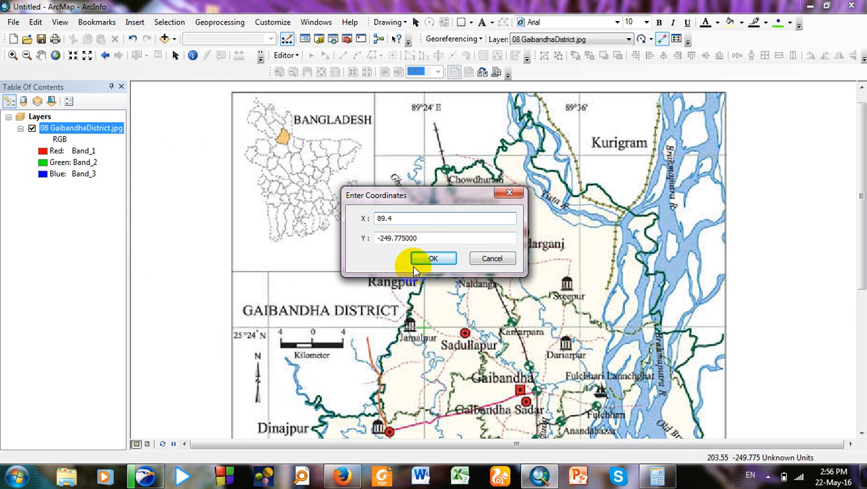
- Set the first control point's Y to 25.4, accept the coordinates and dismiss the New Download dialog
double_click(428, 239)
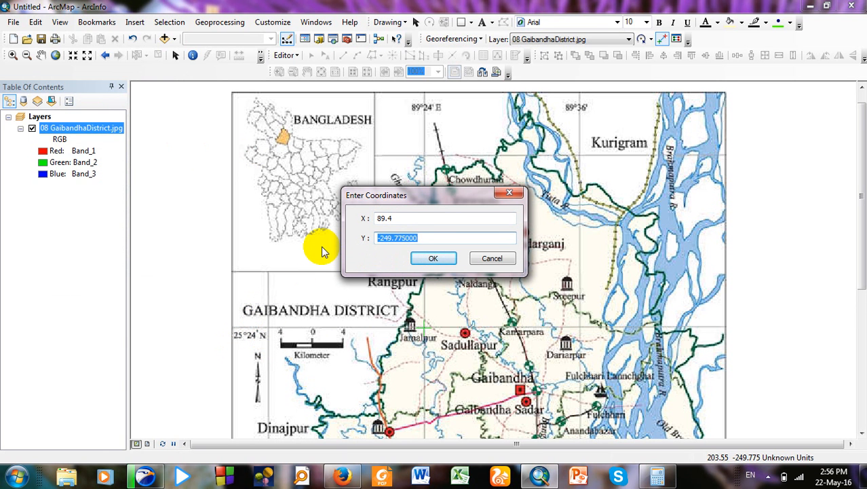
type("25.5")
key("BackSpace")
type("4")
key("Return")
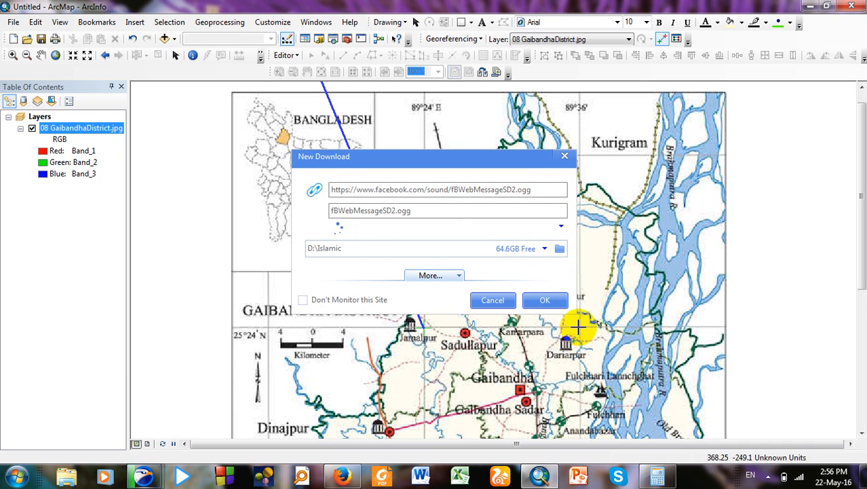
left_click(514, 302)
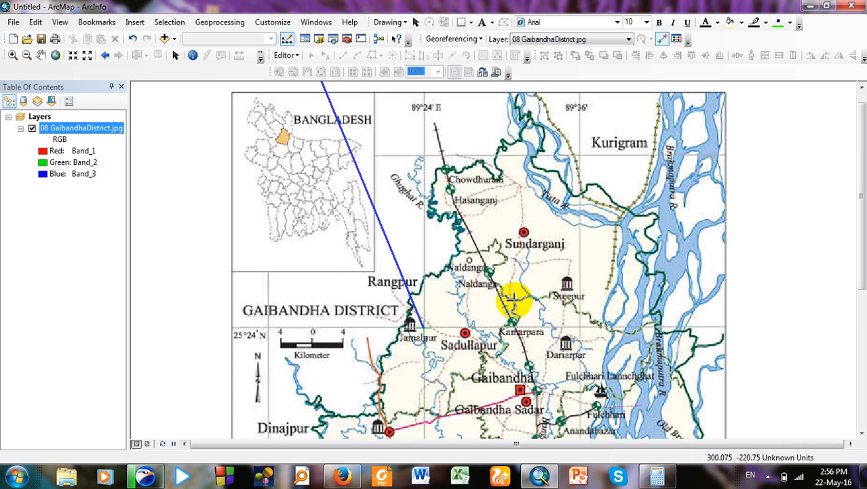
- Place a second control point at the 89°36' and 25°24' N crossing and set its X to 89.6, calculating 36 / 60 in Calculator
right_click(579, 328)
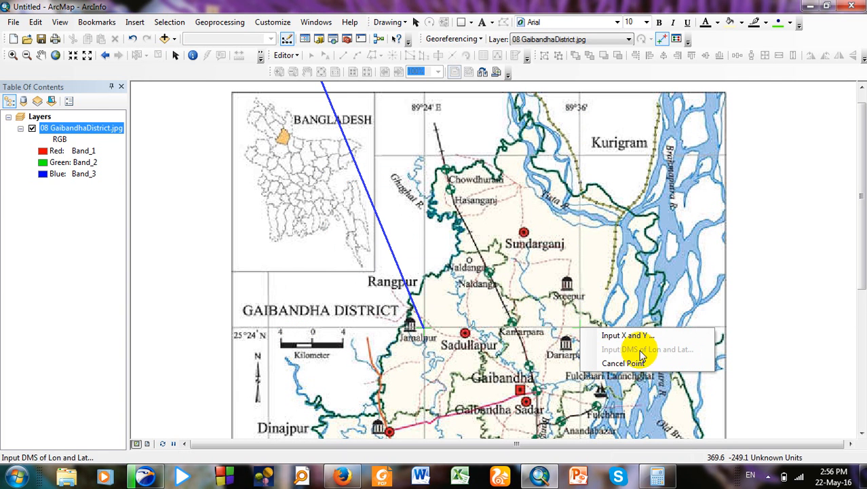
left_click(640, 336)
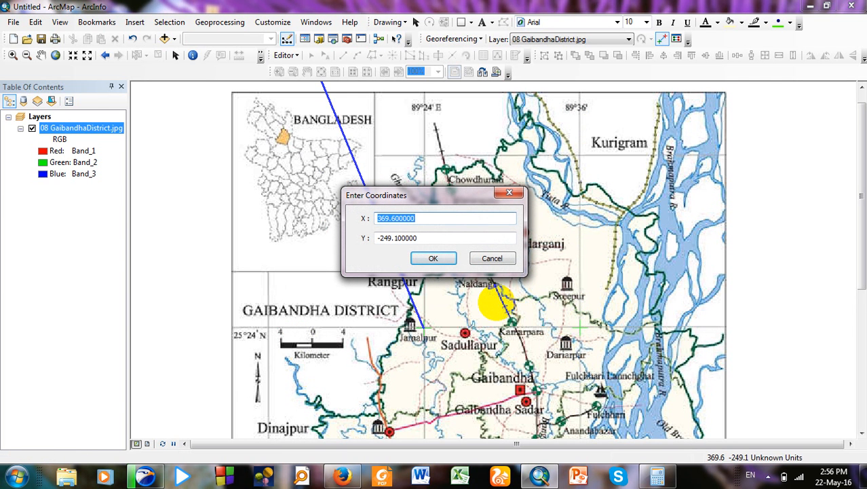
type("89.")
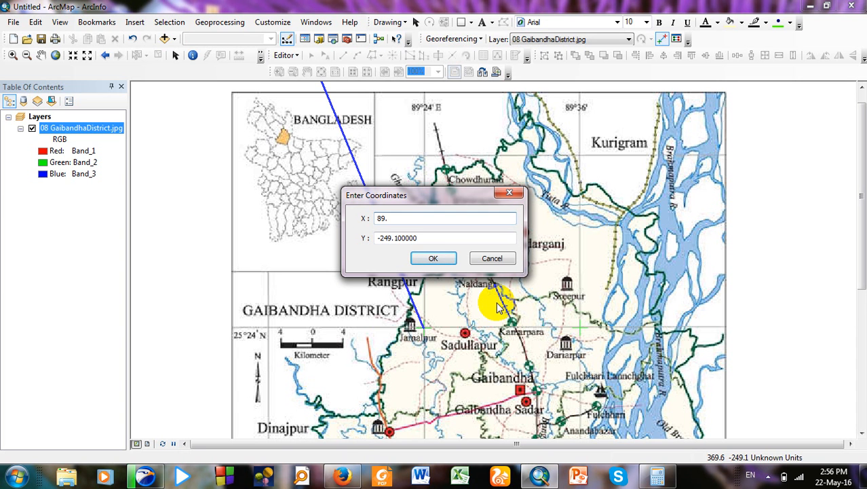
left_click(664, 479)
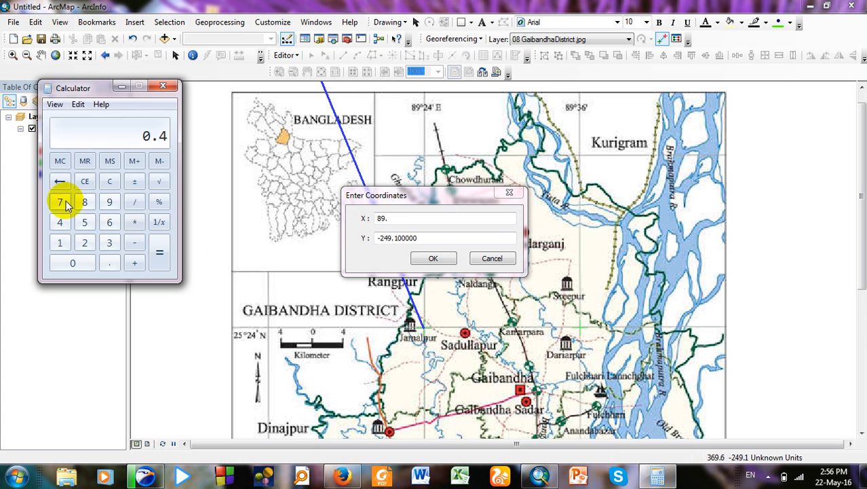
left_click(109, 182)
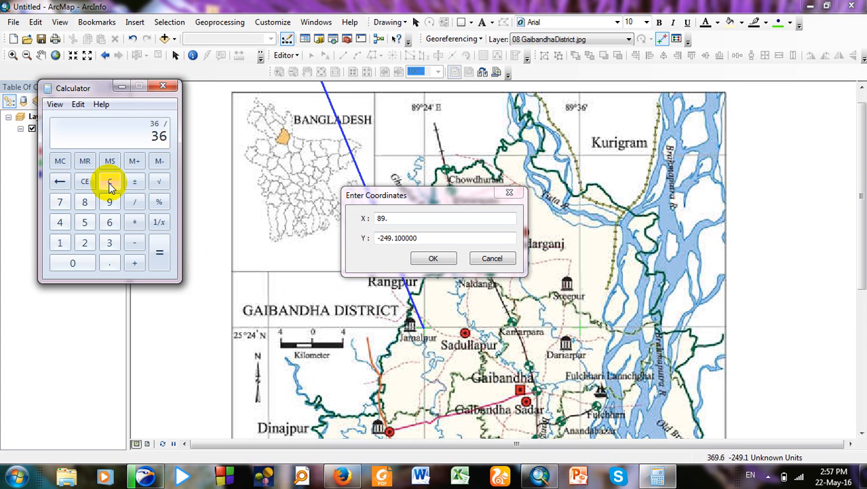
type("60")
key("Return")
left_click(398, 217)
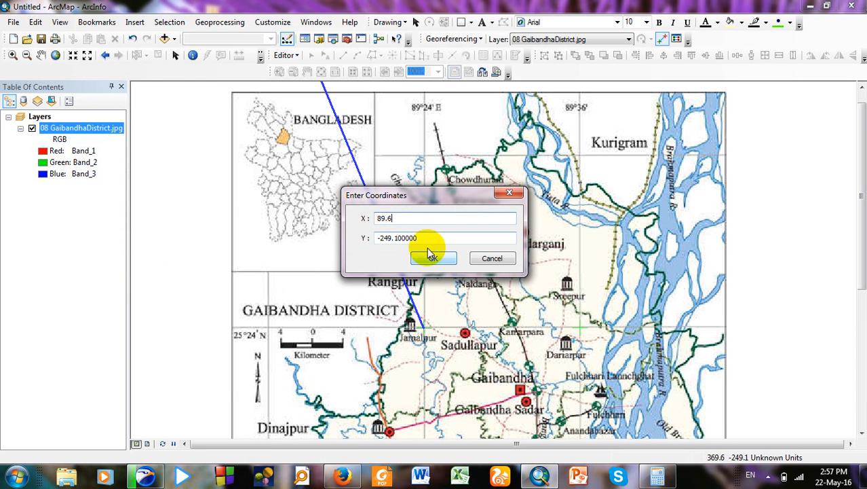
- Set the second control point's Y to 25.4 and accept its coordinates
key("Tab")
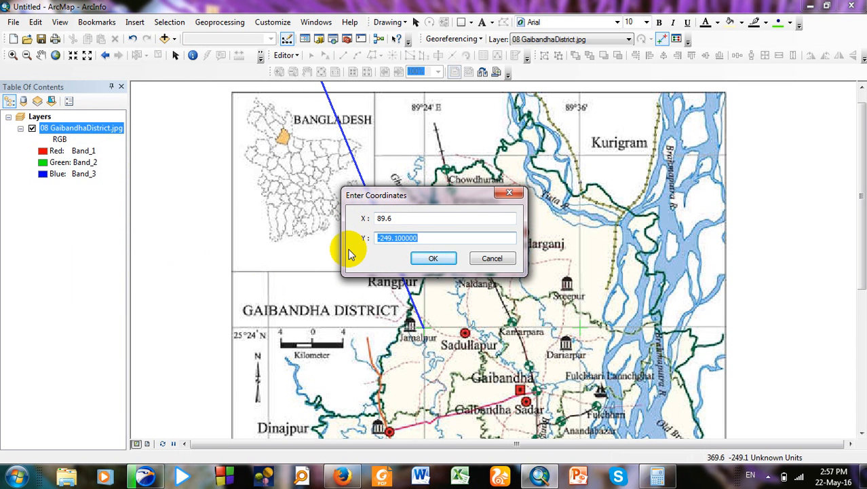
type("25.4")
left_click(439, 258)
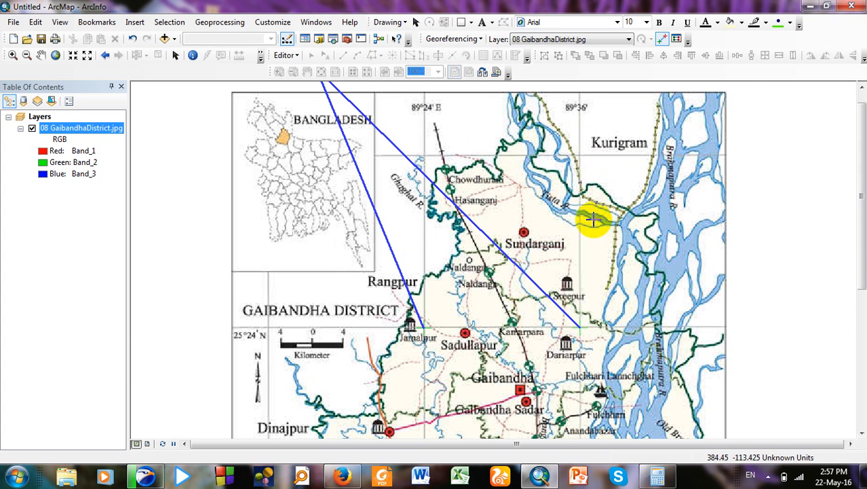
- Place a third control point where the 89°24' E and 25°12' grid lines cross and set its X to 89.4
left_click_drag(862, 206, 863, 285)
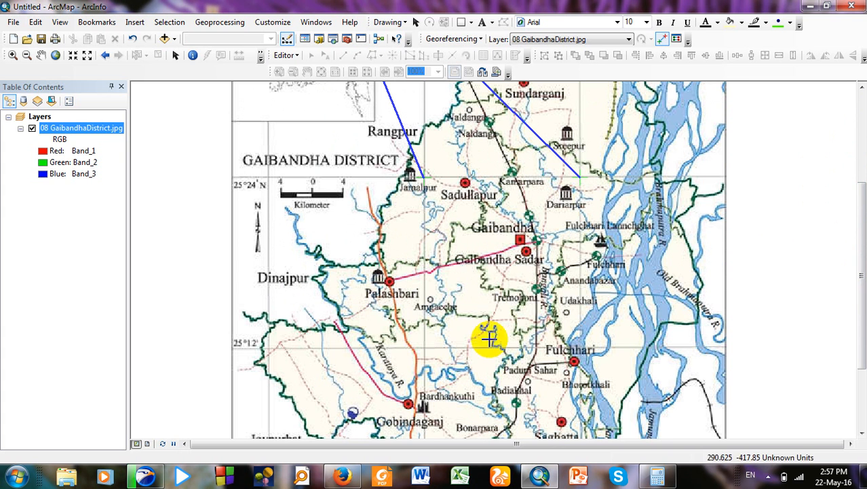
right_click(424, 348)
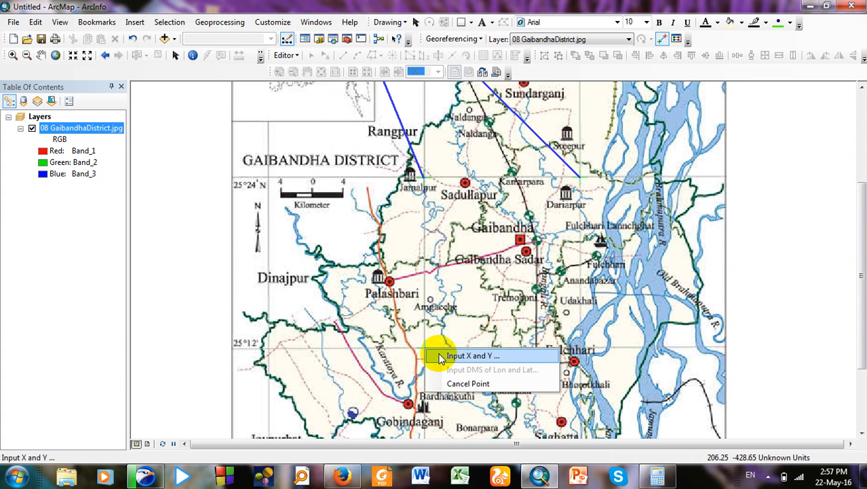
left_click(442, 354)
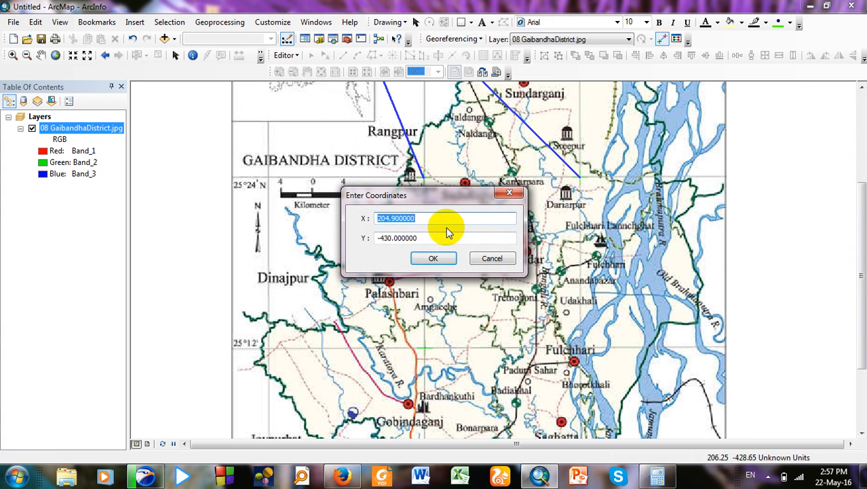
type("89.4")
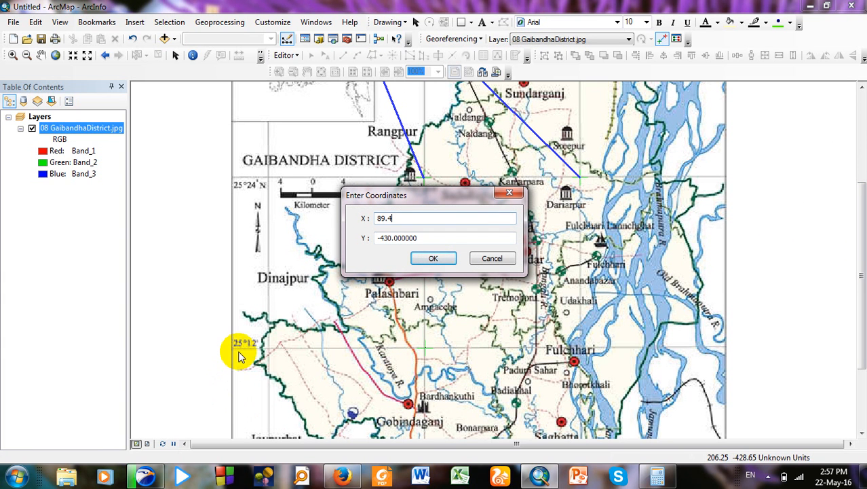
key("Tab")
- Set the third control point's Y to 25.2, calculating 12 / 60 in Calculator, and accept its coordinates
type("2")
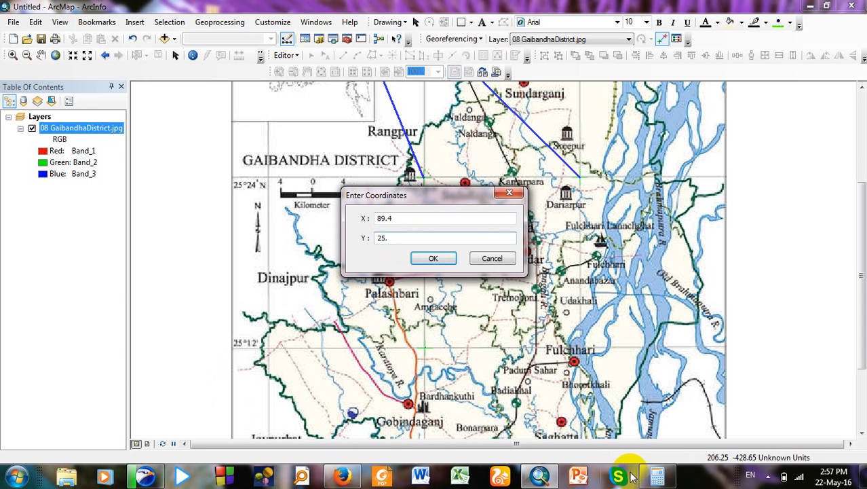
left_click(657, 475)
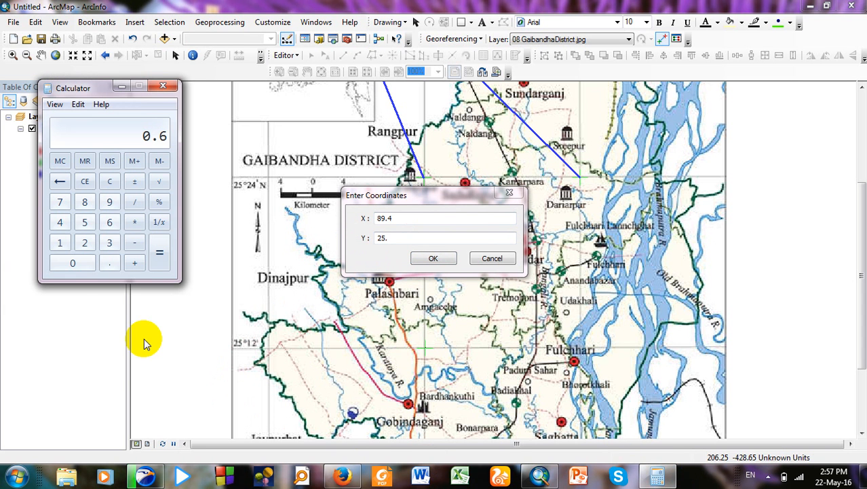
left_click(110, 183)
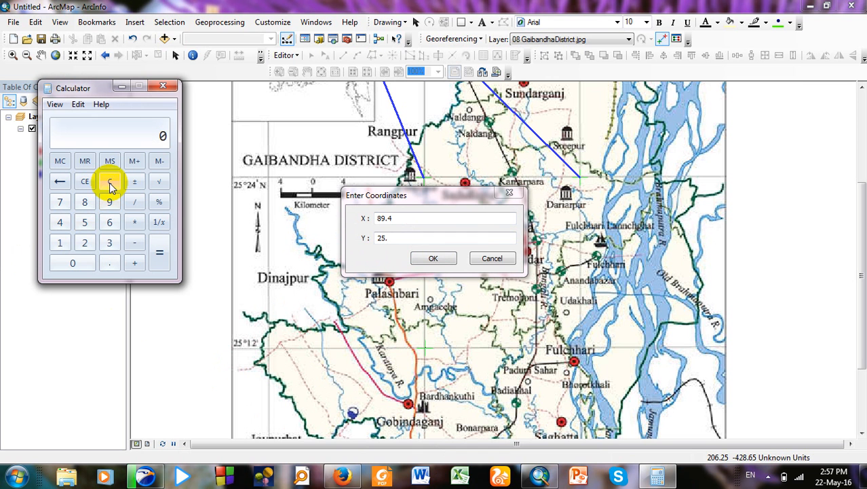
type("60")
key("Return")
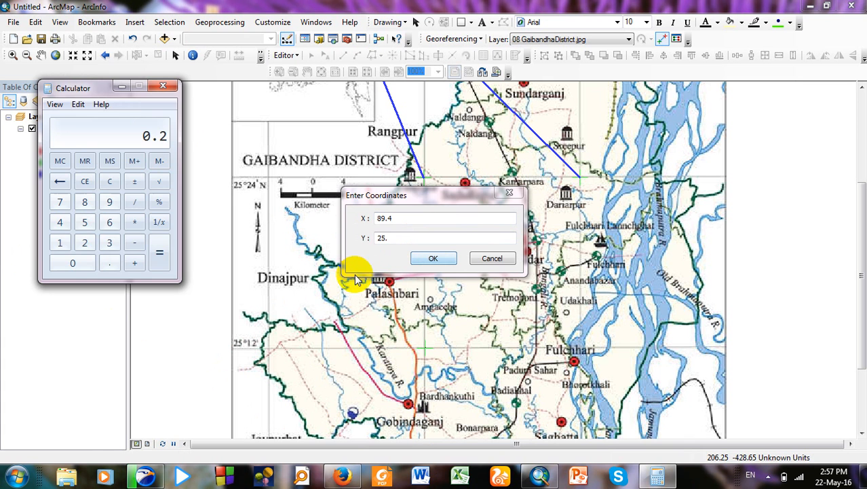
left_click(387, 238)
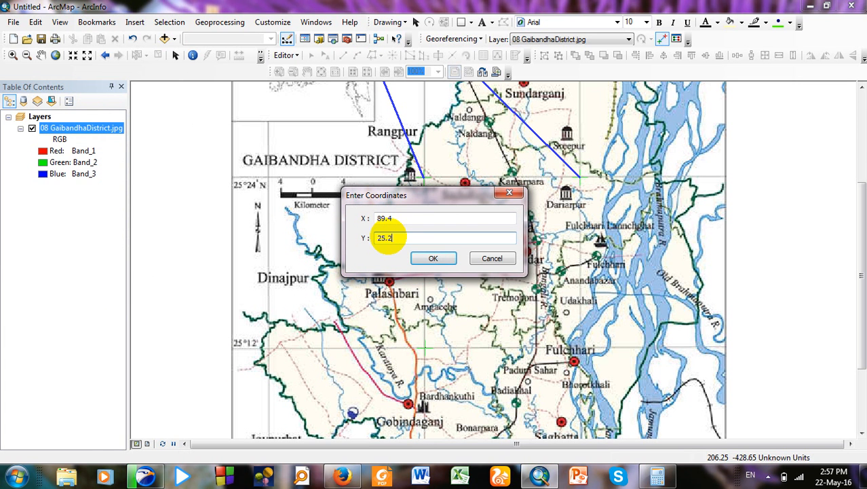
key("Return")
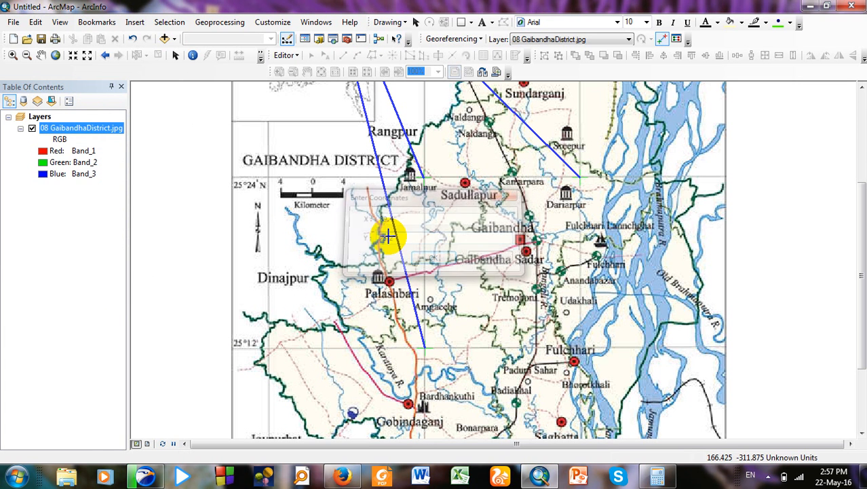
left_click(574, 360)
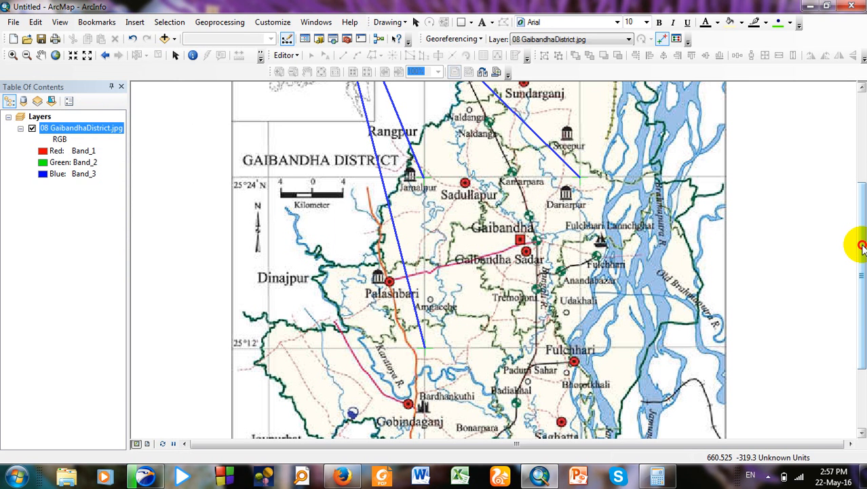
left_click_drag(862, 247, 852, 132)
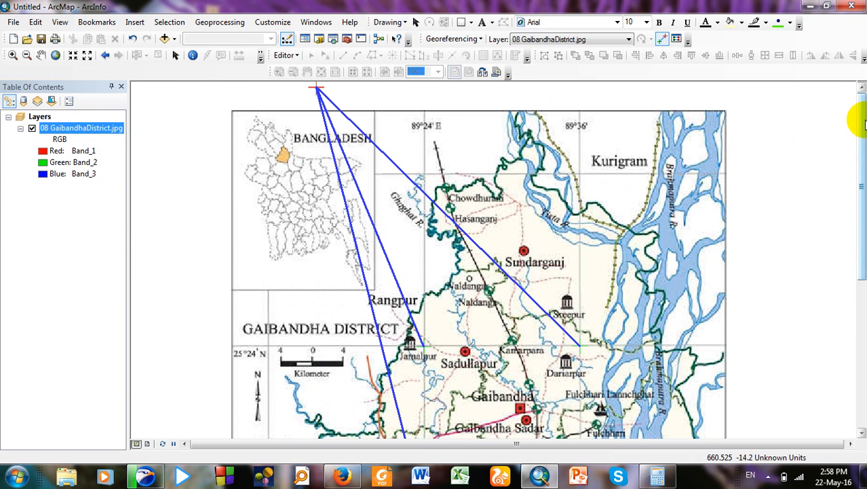
left_click_drag(859, 128, 861, 206)
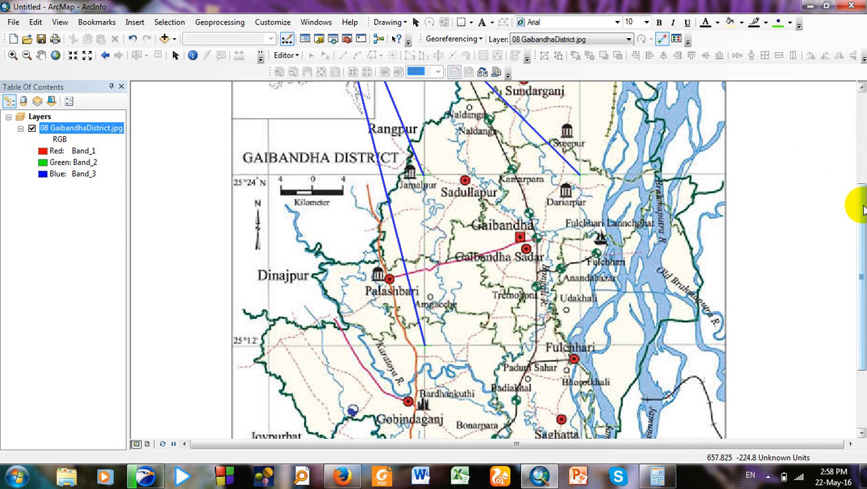
left_click_drag(863, 207, 863, 236)
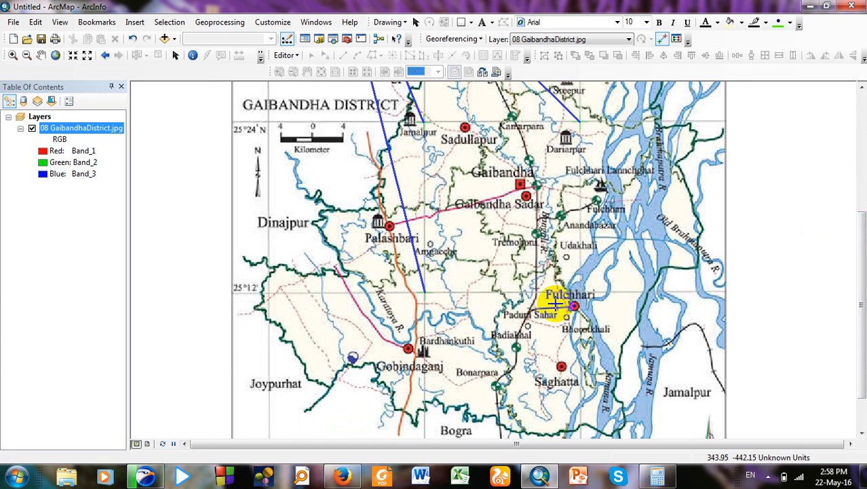
scroll(556, 303, "up", 2)
scroll(556, 302, "down", 3)
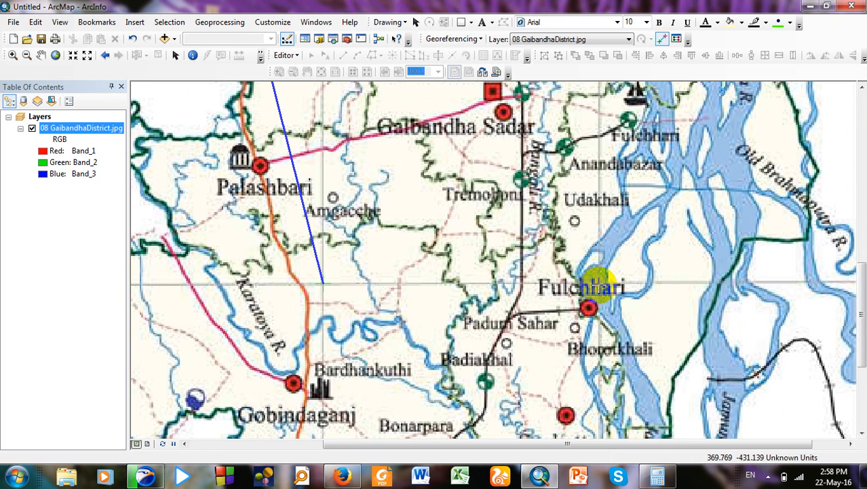
right_click(600, 280)
left_click(631, 290)
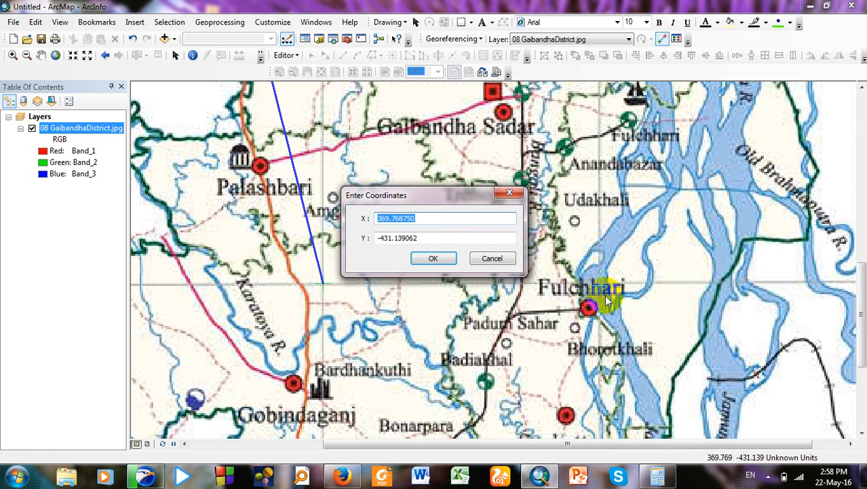
type("89.")
left_click(657, 477)
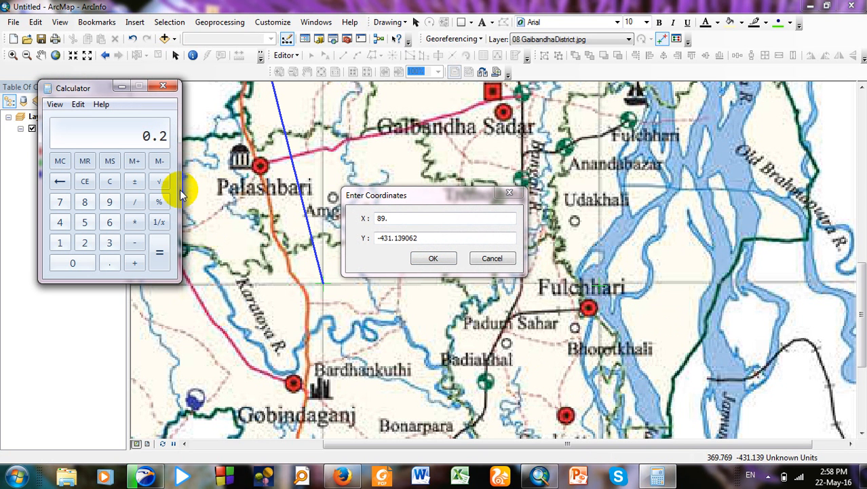
type("36/60")
key("Return")
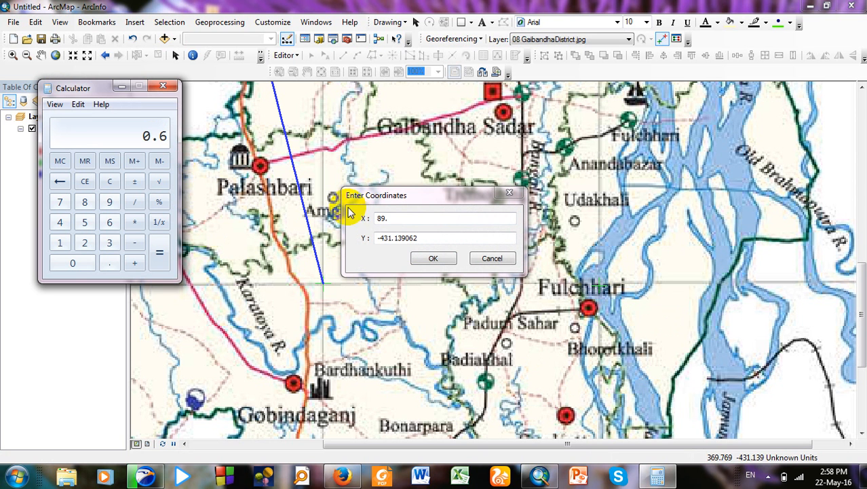
left_click(405, 219)
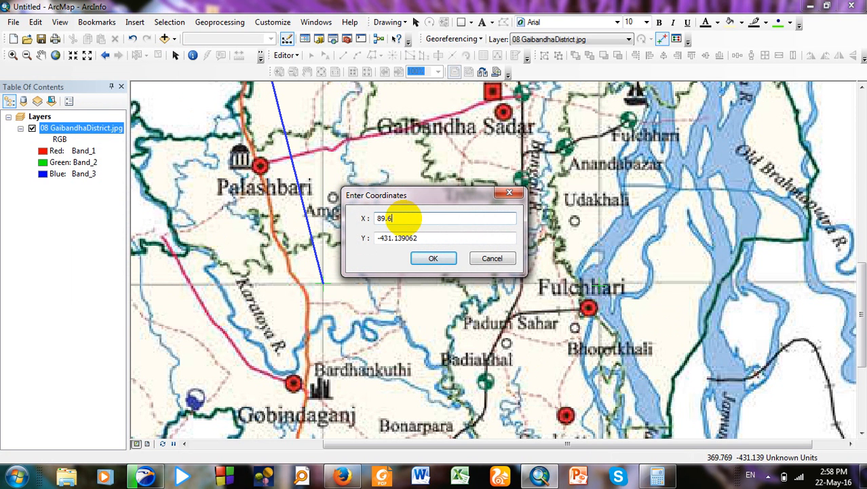
type("89.6")
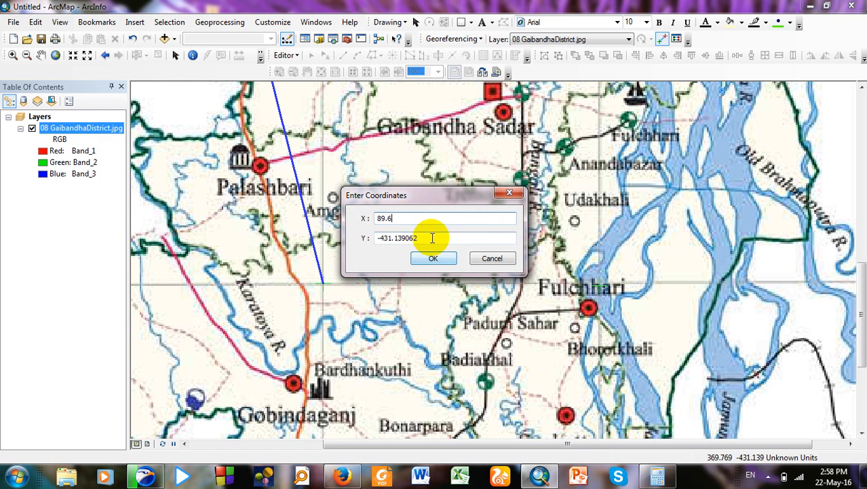
left_click_drag(429, 237, 377, 238)
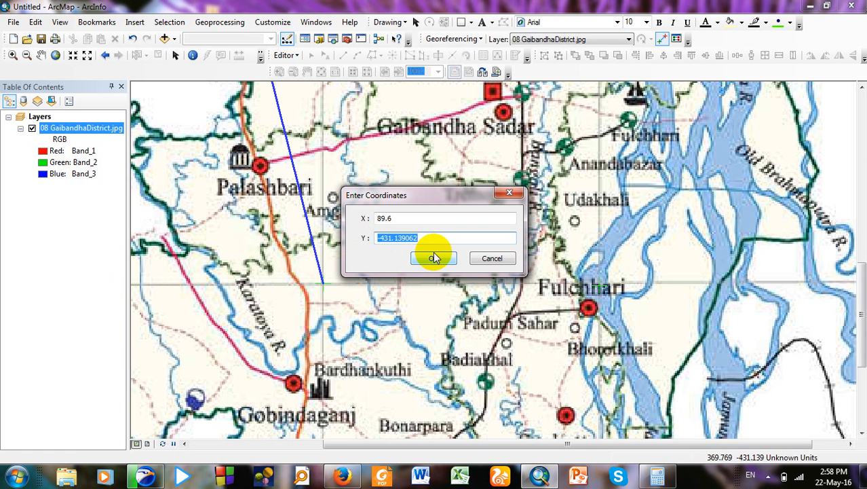
key("Home")
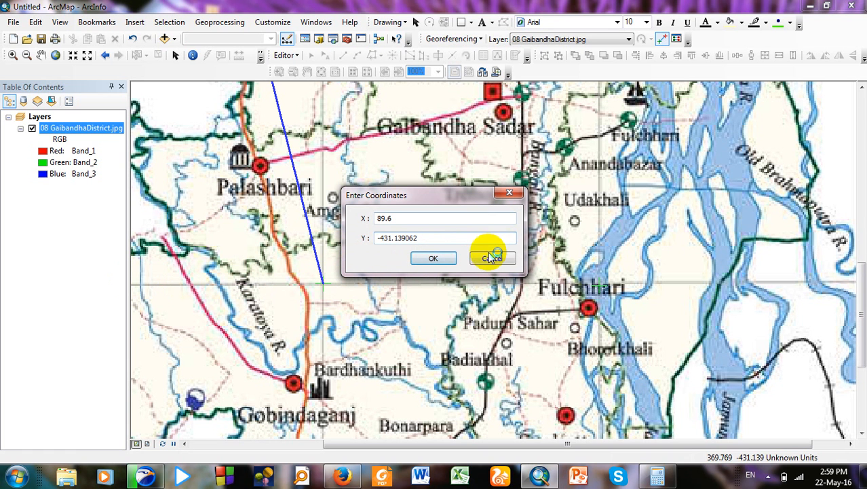
left_click(435, 239)
left_click_drag(436, 238, 336, 239)
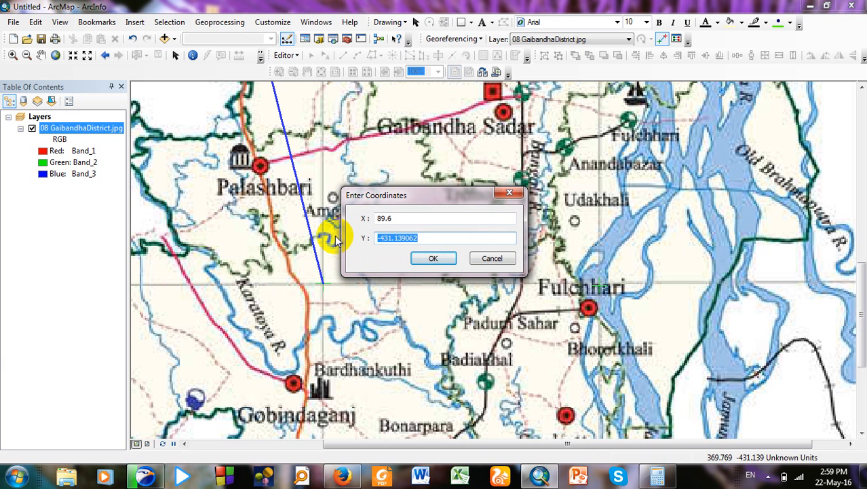
type("25.")
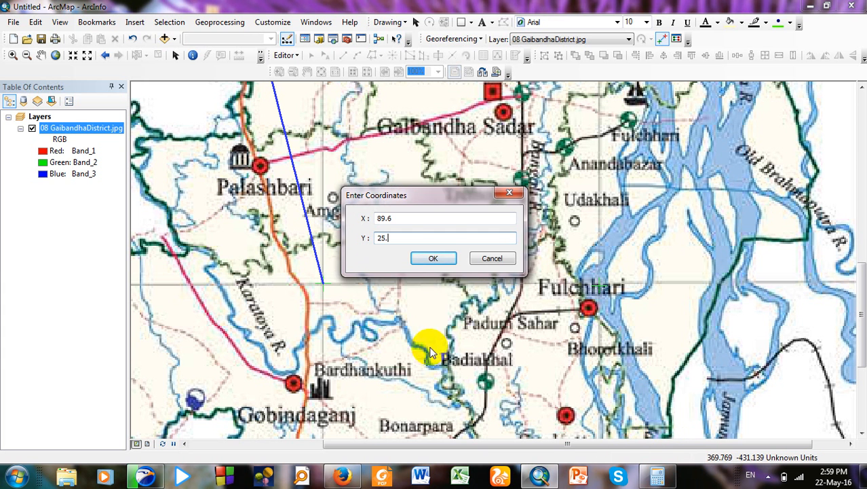
left_click(489, 257)
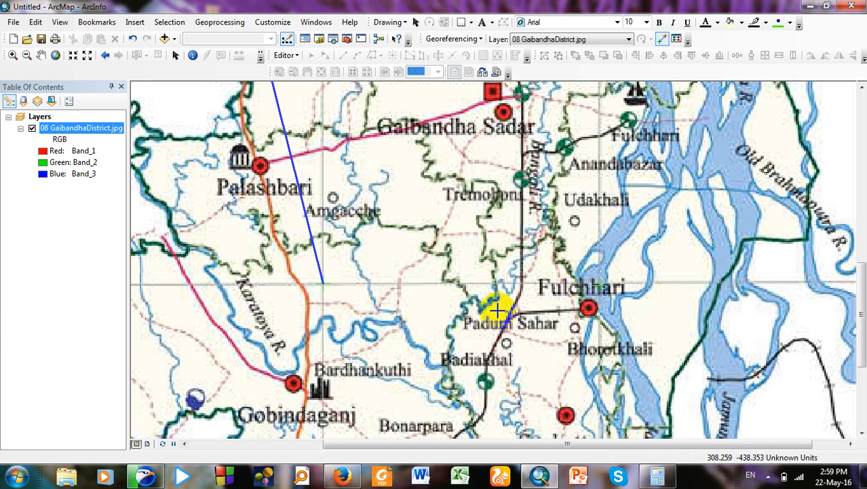
- Place a fourth control point where the 89°36' and 25°12' grid lines cross near Fulchhari and set its X to 89.6
left_click_drag(604, 443, 494, 448)
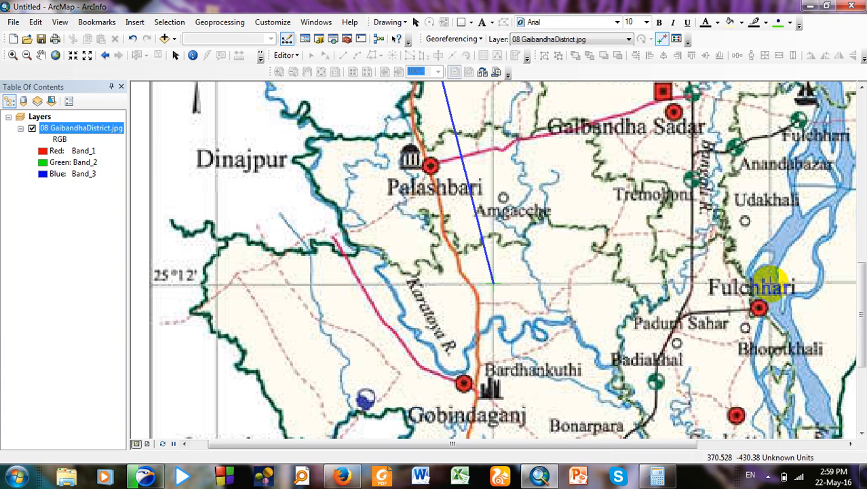
right_click(773, 283)
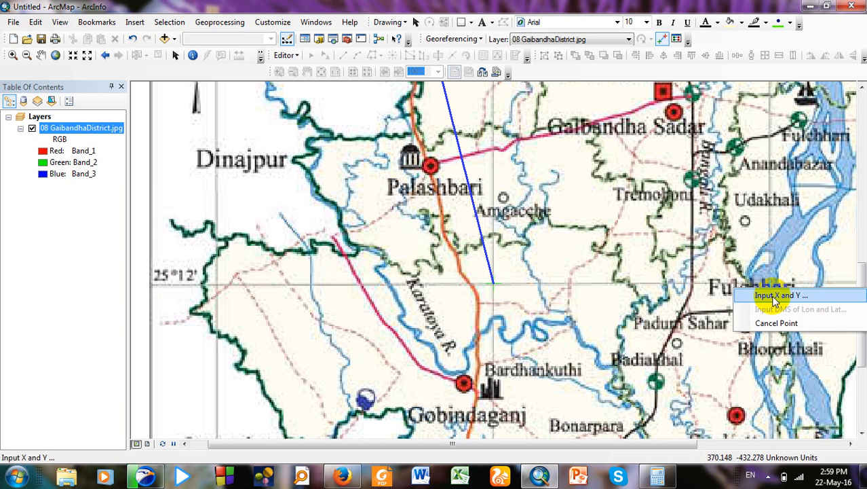
left_click(774, 296)
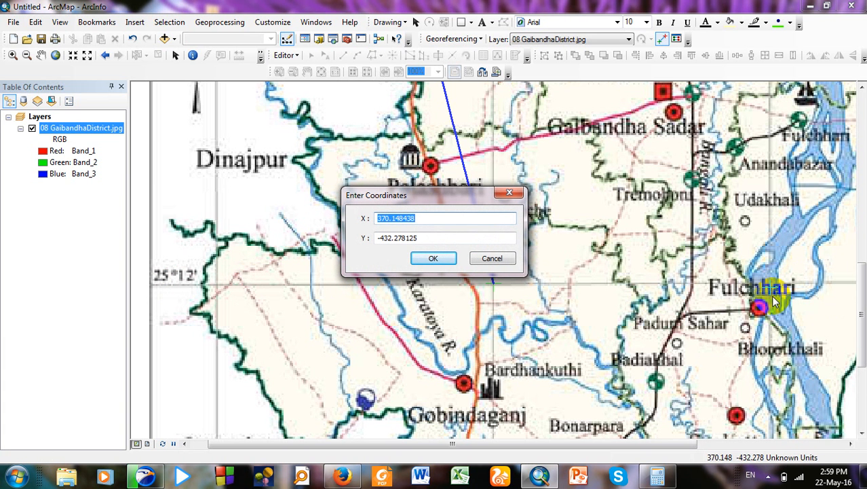
type("89")
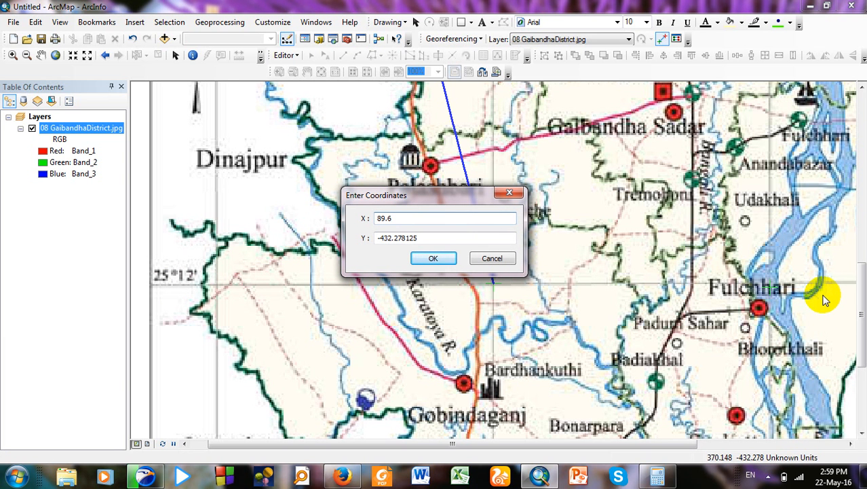
type(".6")
- Set the fourth control point's Y to 25.2, calculating 12 / 60 in Calculator, and accept its coordinates
key("Tab")
key("BackSpace")
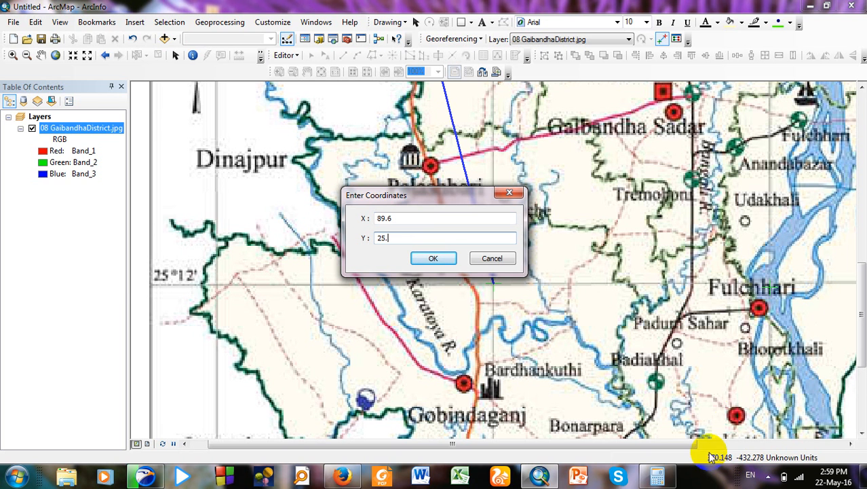
left_click(658, 477)
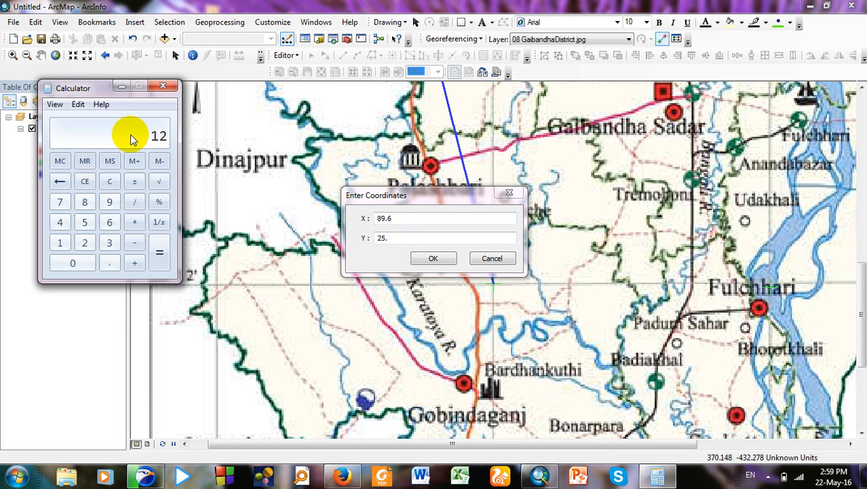
type("/60")
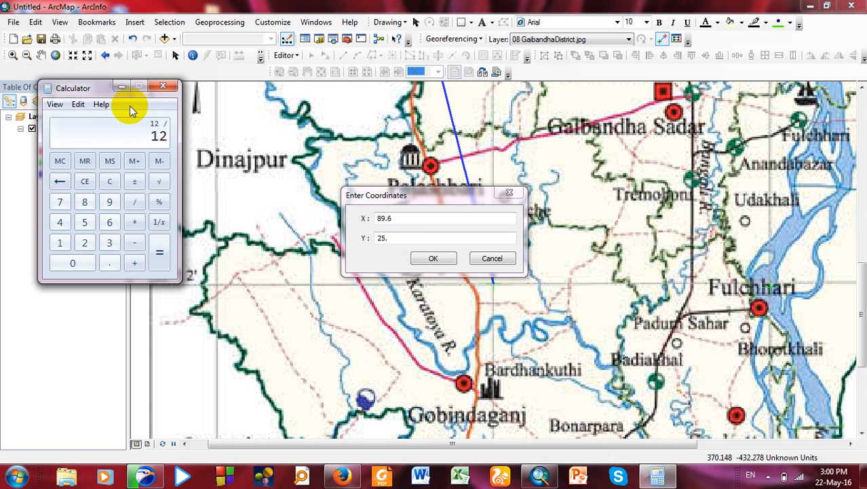
key("Return")
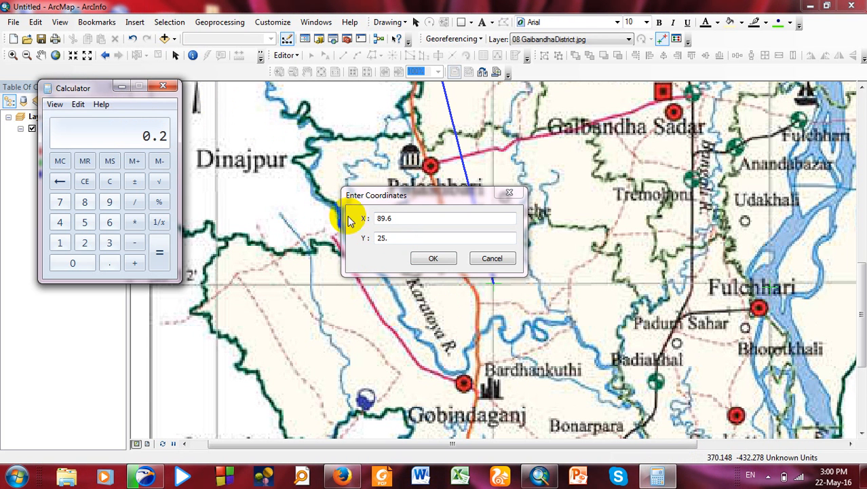
left_click(393, 239)
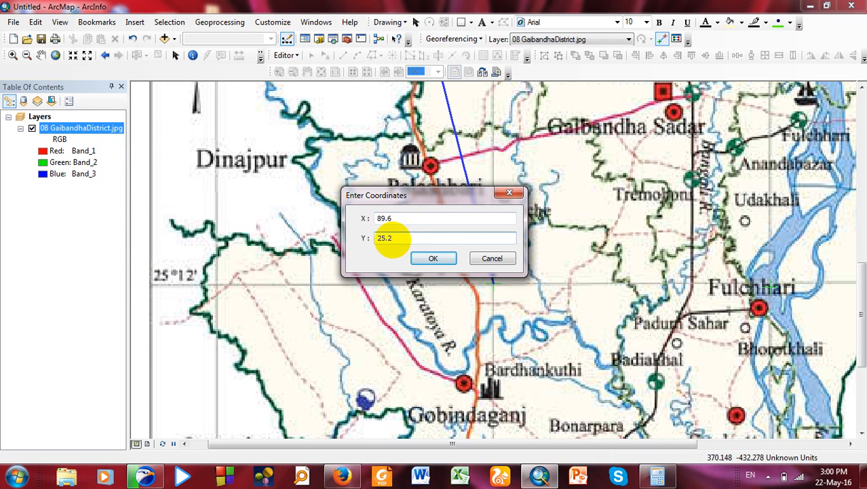
key("Return")
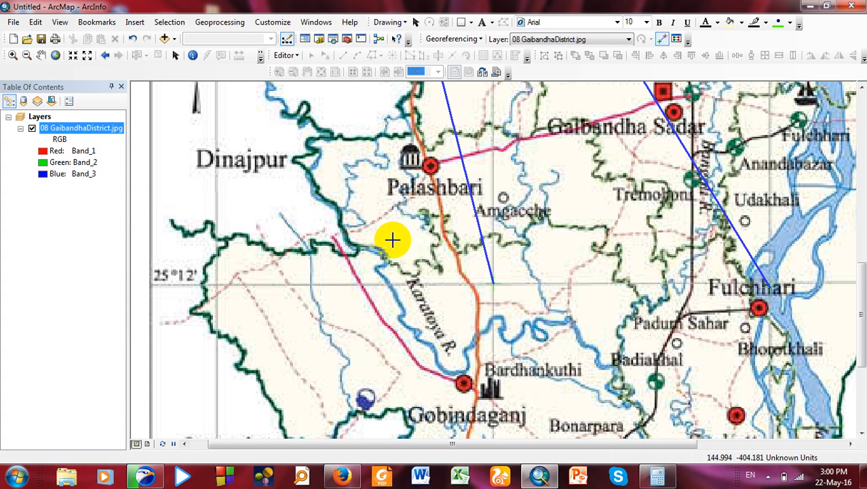
- Set the control-point link table's transformation to Adjust with Auto Adjust enabled and accept the table
left_click(675, 39)
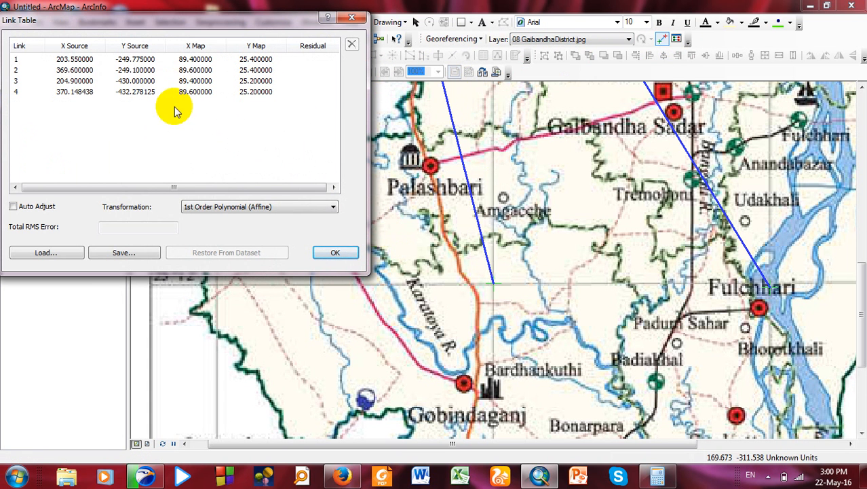
left_click(248, 210)
left_click(244, 228)
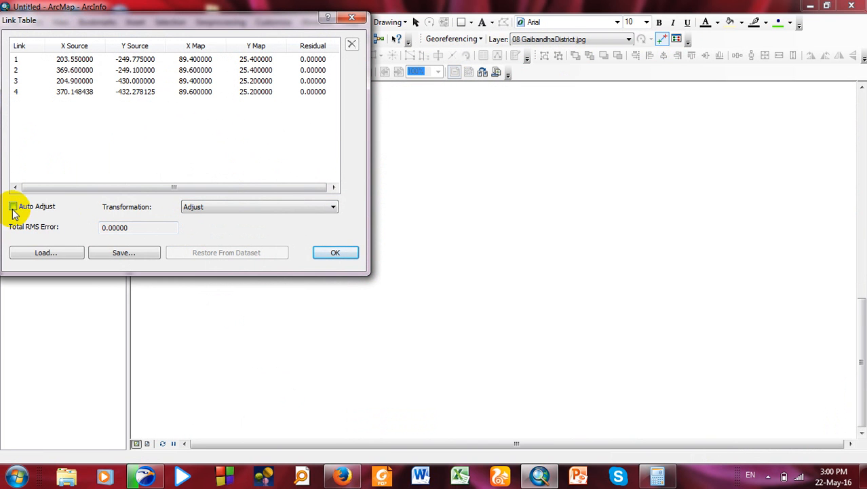
left_click(343, 255)
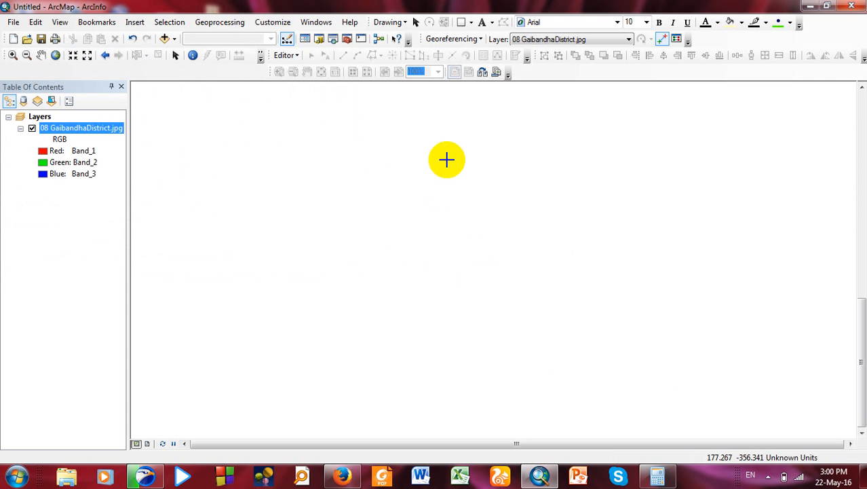
- Bring the adjusted map image back into view at full extent and inspect its control-point crossings up close
left_click(57, 57)
scroll(612, 215, "up", 3)
scroll(612, 215, "down", 6)
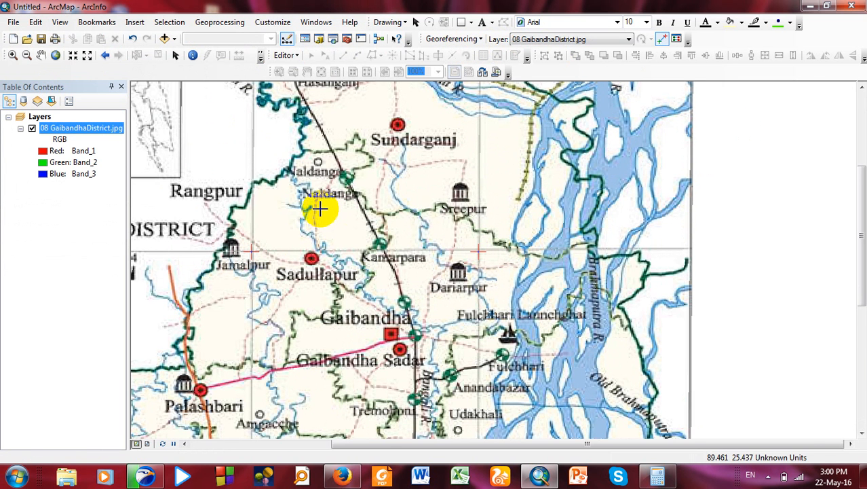
- Update the georeferencing of 08 GaibandhaDistrict.jpg to save its control-point alignment
scroll(319, 209, "up", 2)
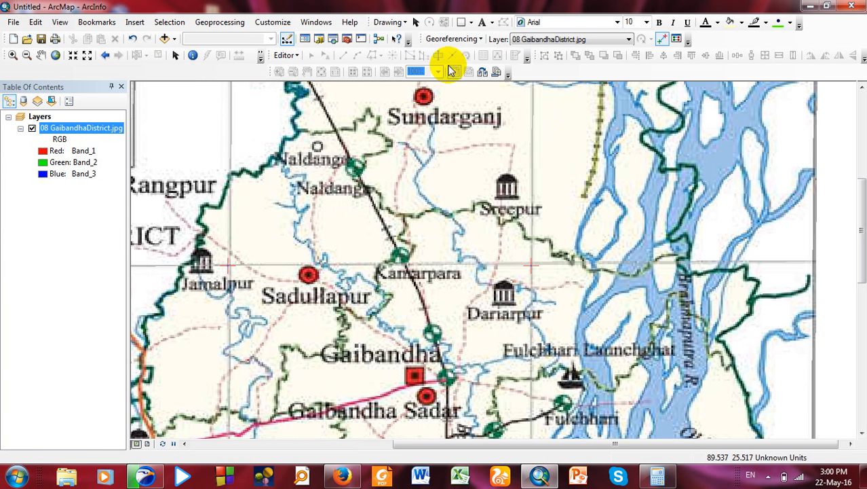
left_click(459, 38)
left_click(476, 55)
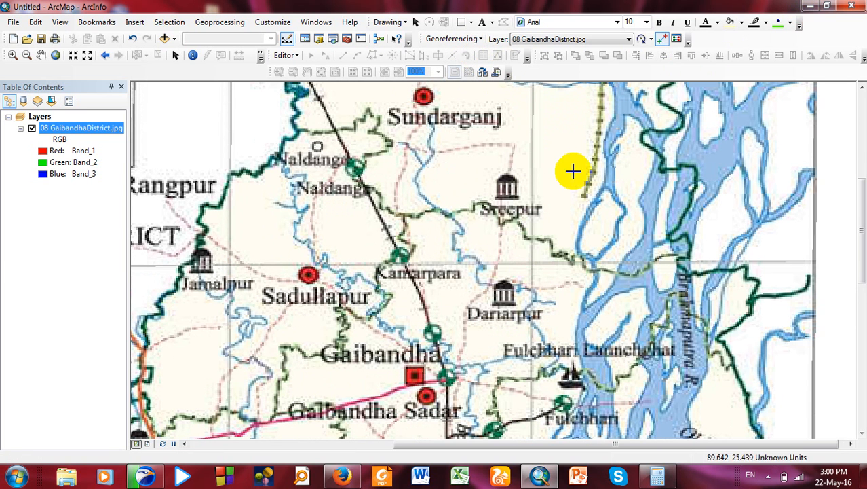
- Minimize ArcMap, close Calculator, and create a folder named "Poject map" inside the desktop's GIS folder
left_click(809, 6)
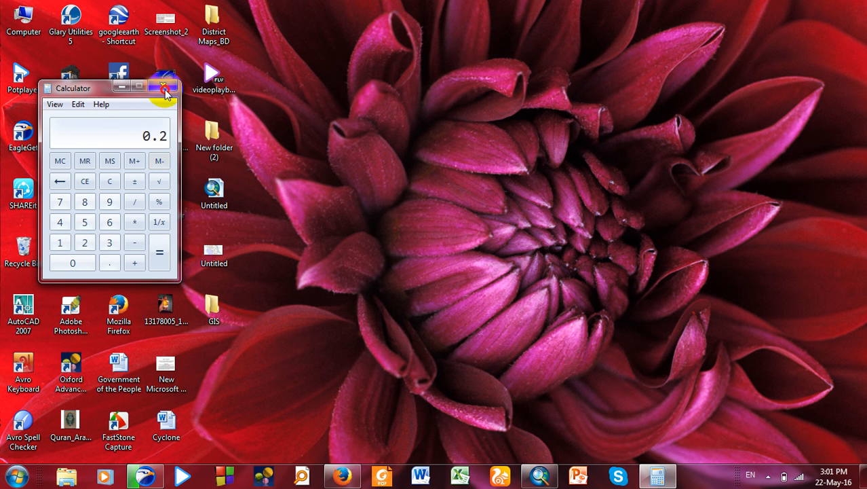
left_click(163, 86)
double_click(215, 308)
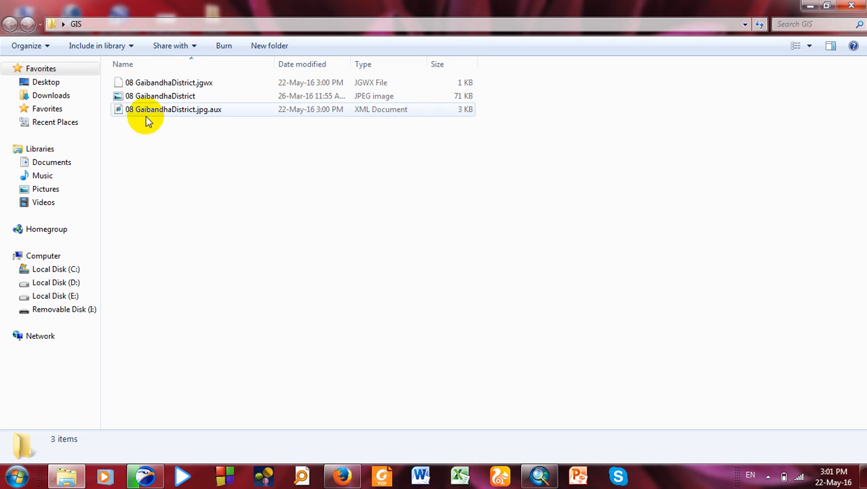
left_click(270, 45)
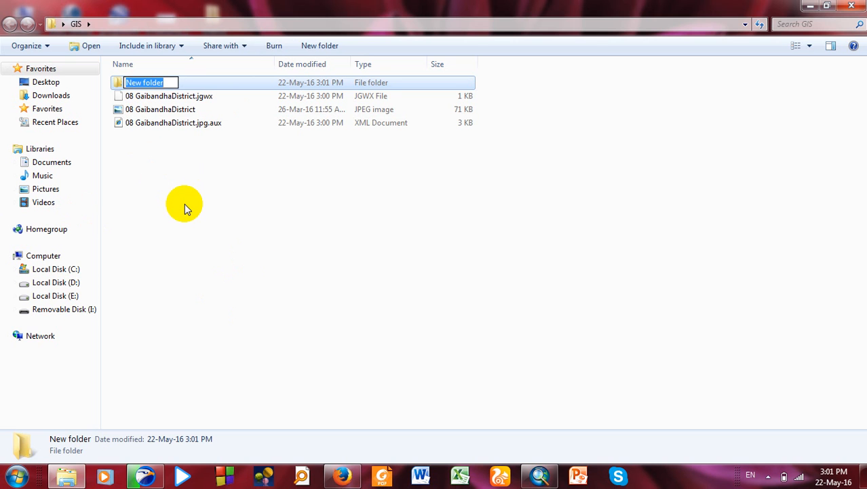
type("P")
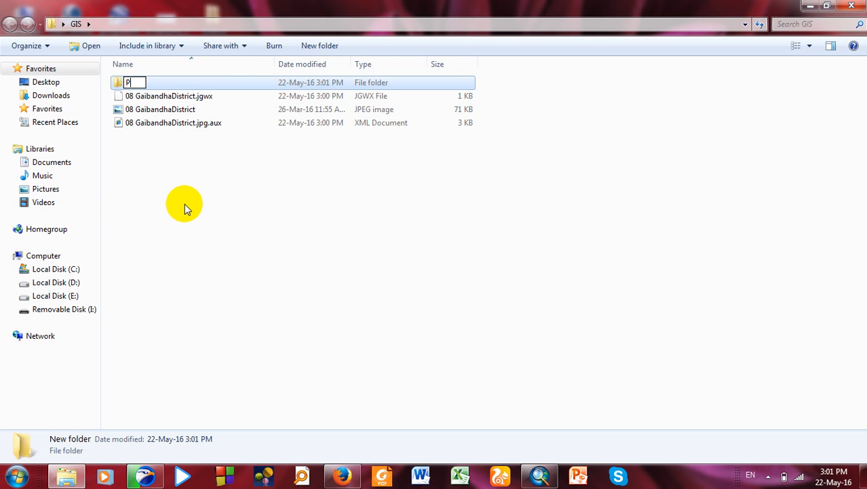
type("oject map")
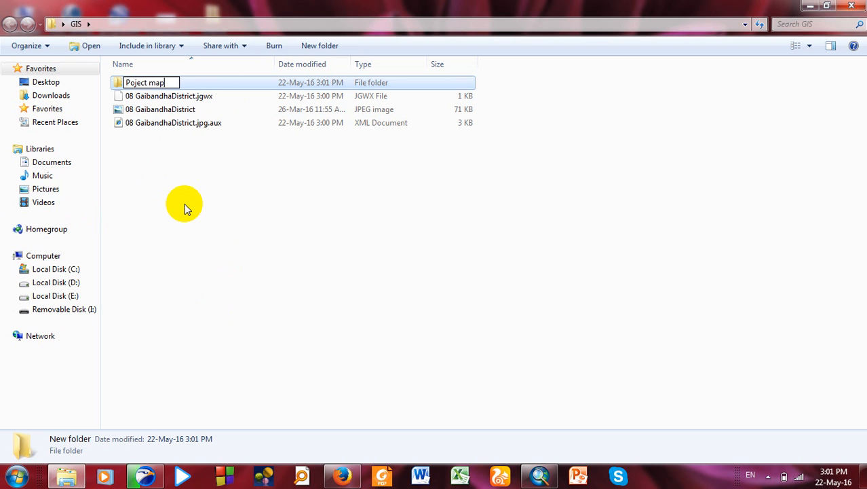
key("Return")
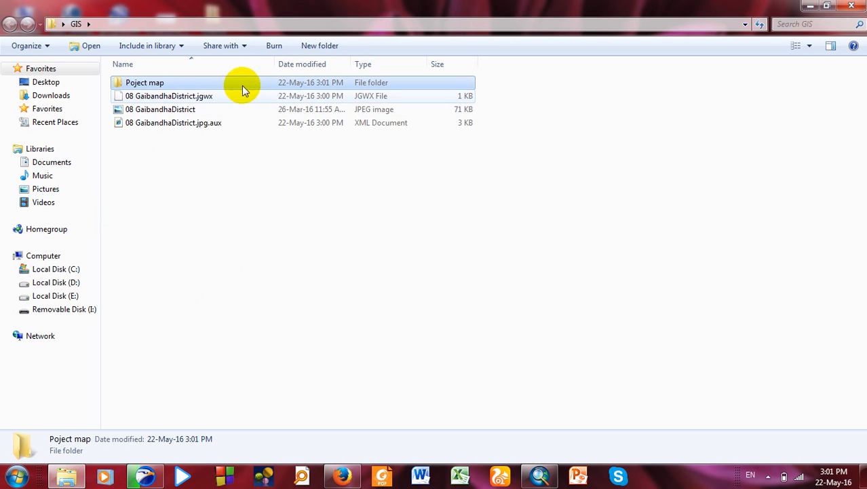
- Create a second folder named "Digitized" in the GIS folder and close the folder window
left_click(325, 46)
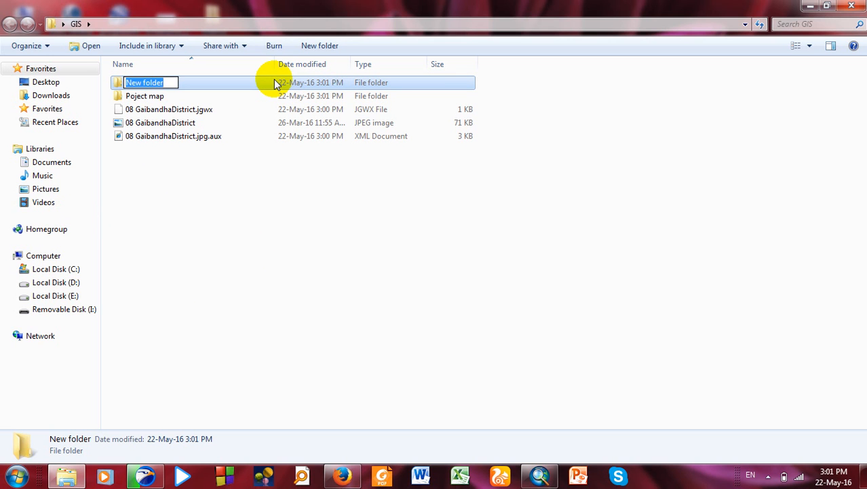
type("Digi")
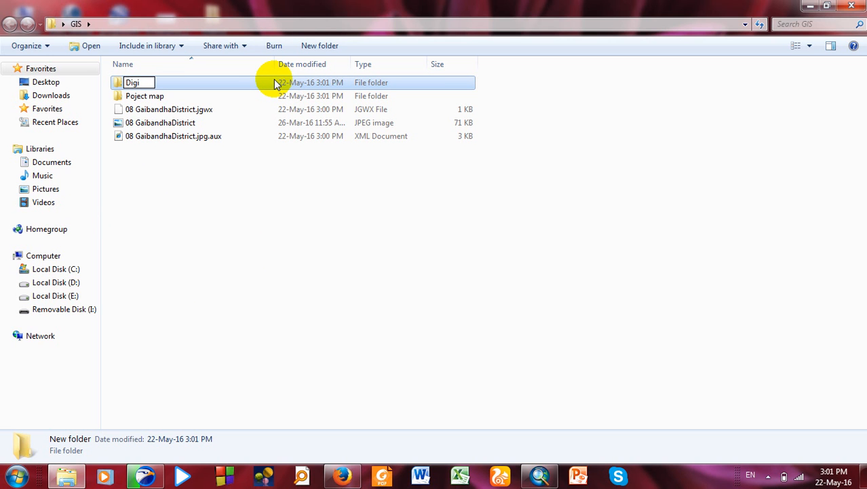
type("tized")
key("Return")
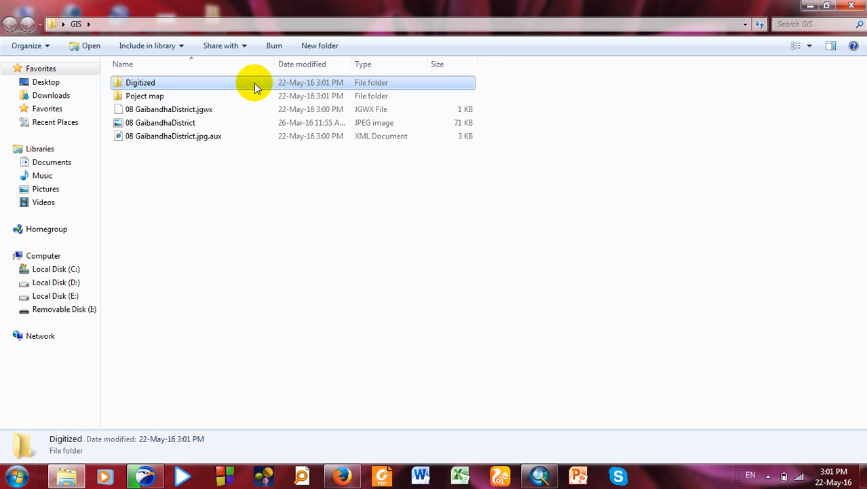
left_click(252, 96)
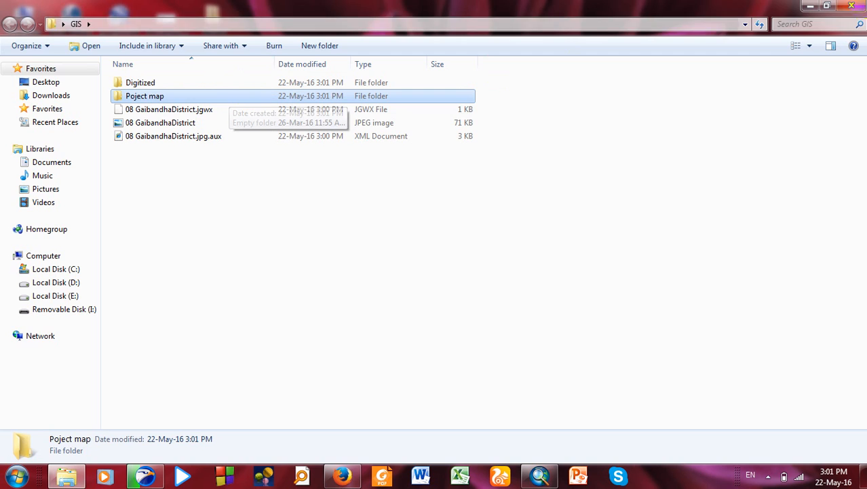
left_click(852, 5)
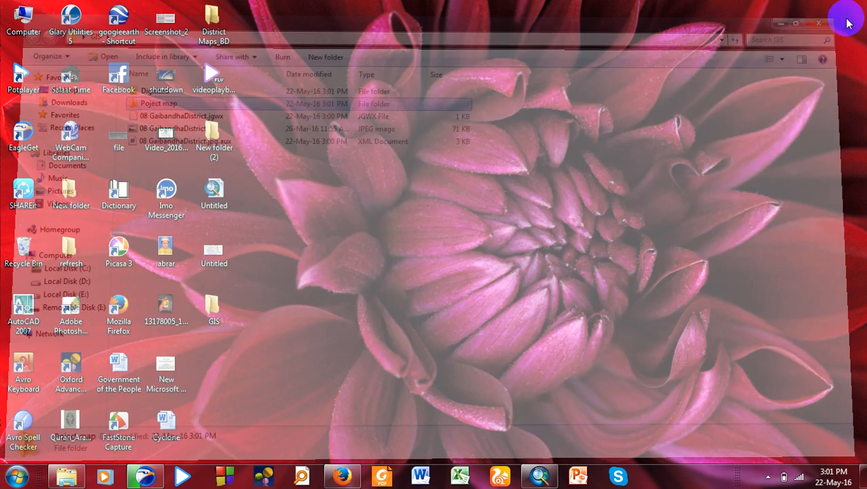
- Switch back to ArcMap and open the Define Projection tool from the Data Management system toolbox's Projections and Transformations toolset
left_click(539, 475)
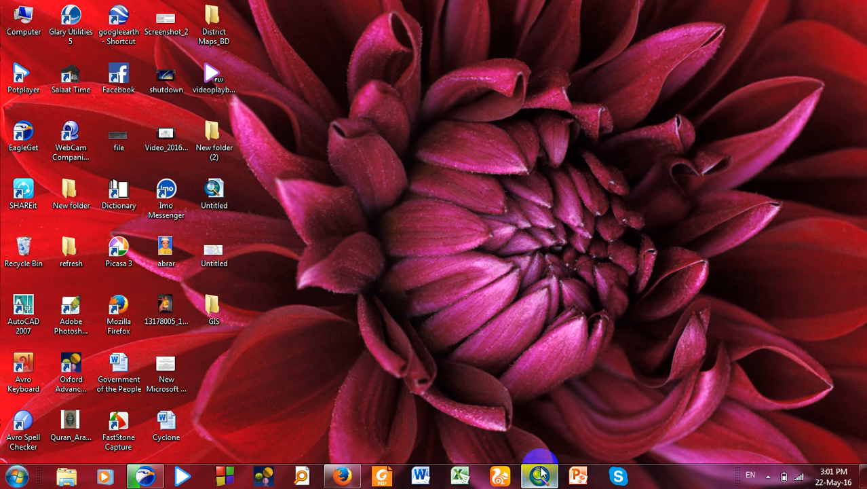
scroll(586, 152, "down", 2)
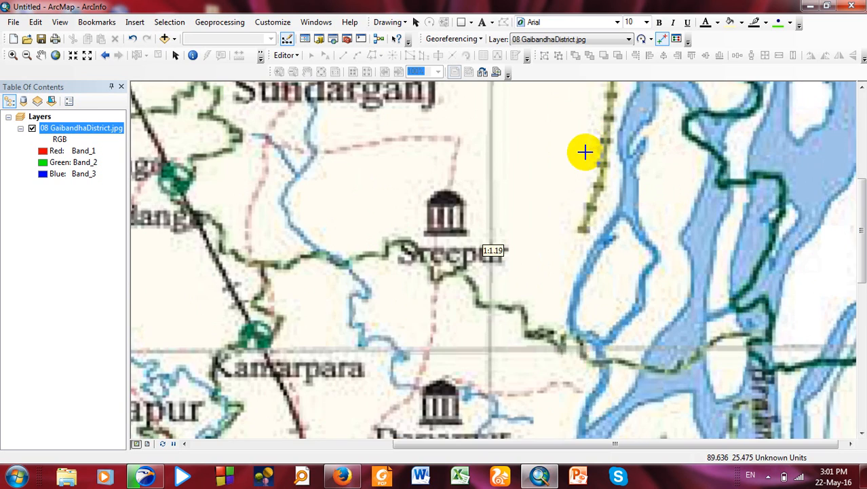
scroll(585, 152, "up", 5)
scroll(585, 152, "up", 2)
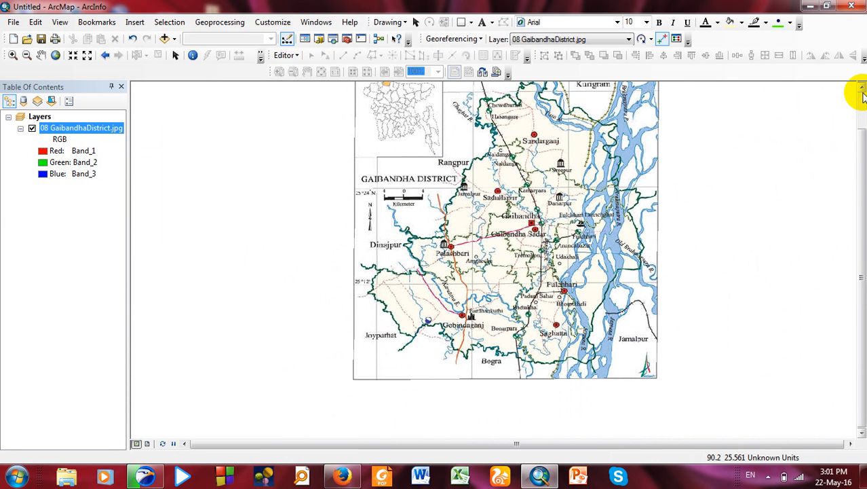
left_click(319, 41)
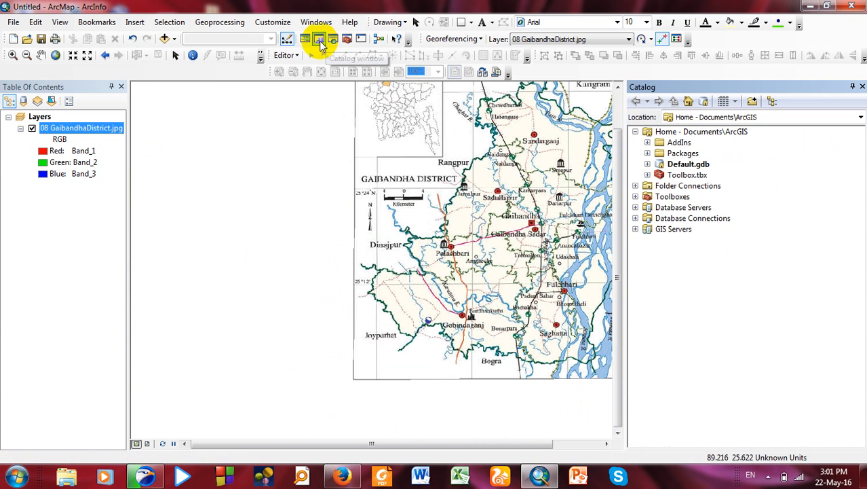
left_click(635, 197)
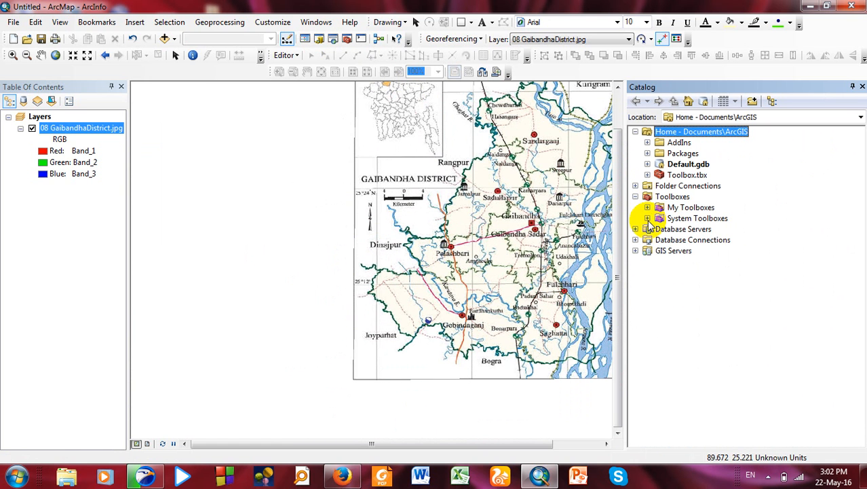
left_click(647, 219)
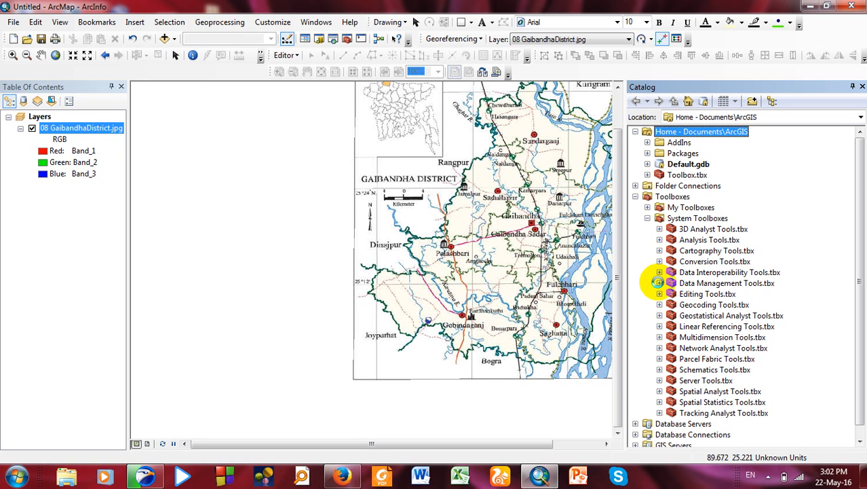
left_click(658, 282)
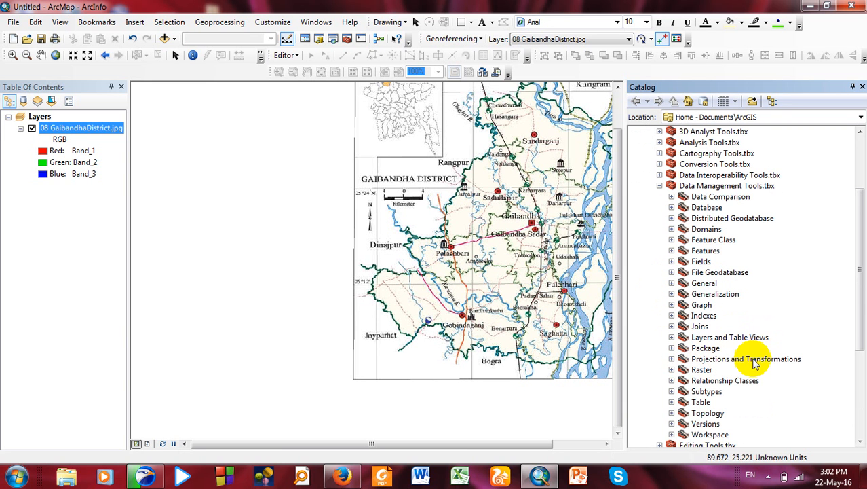
left_click(671, 359)
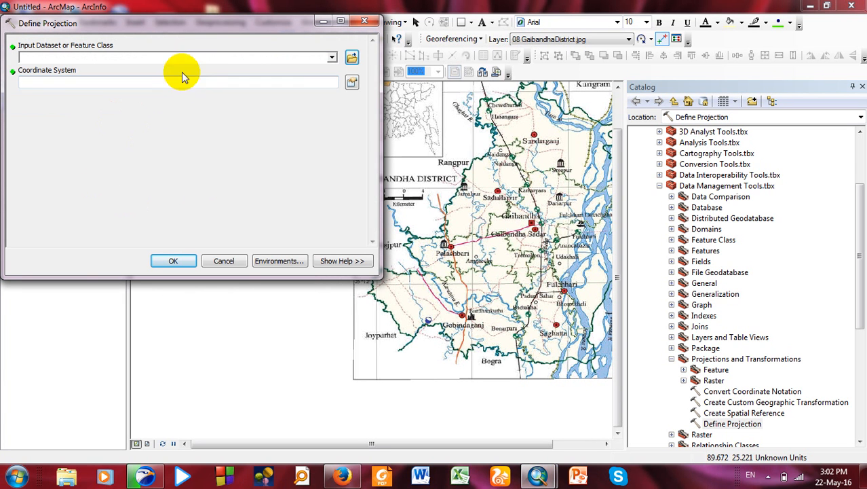
- Try to define the projection of 08 GaibandhaDistrict.jpg with the predefined World geographic coordinate system WGS 1984
left_click(332, 57)
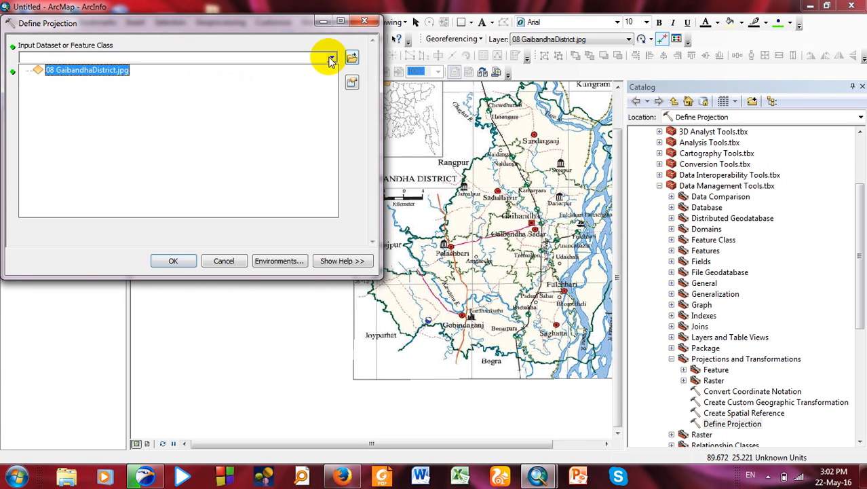
left_click(105, 72)
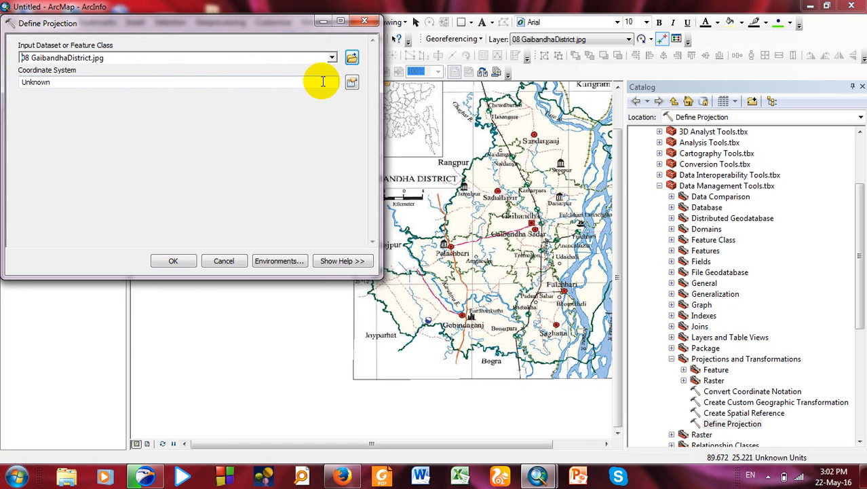
left_click(350, 80)
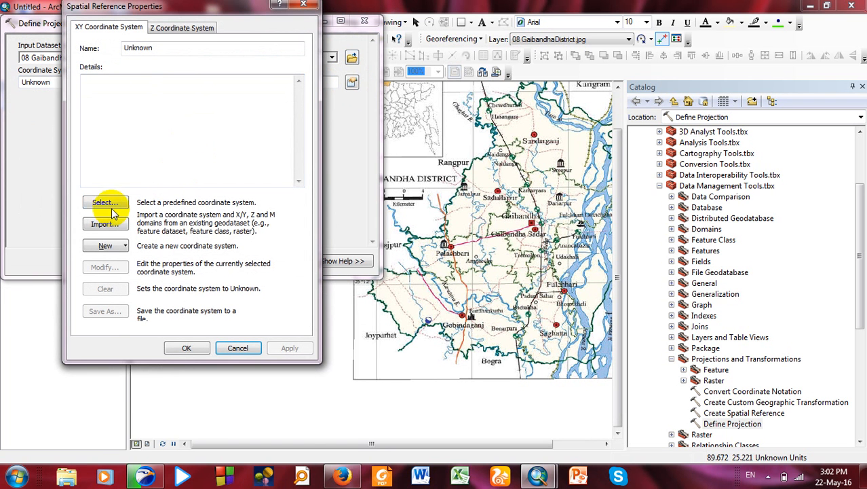
left_click(105, 203)
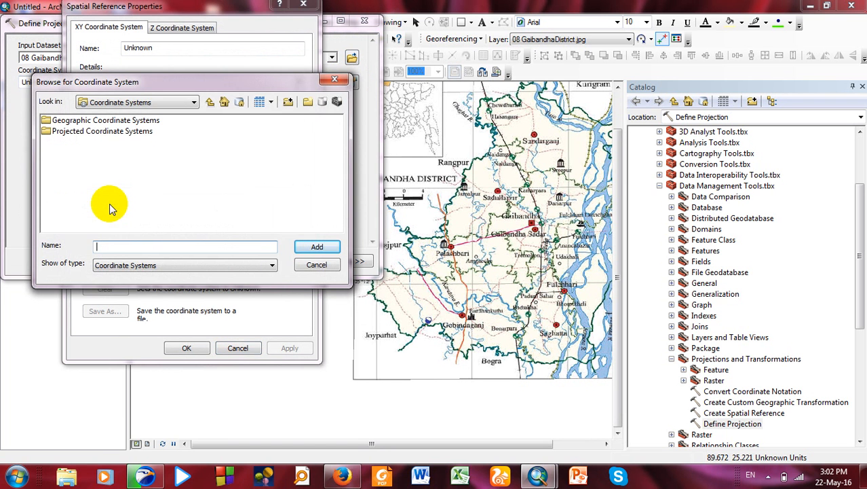
double_click(139, 122)
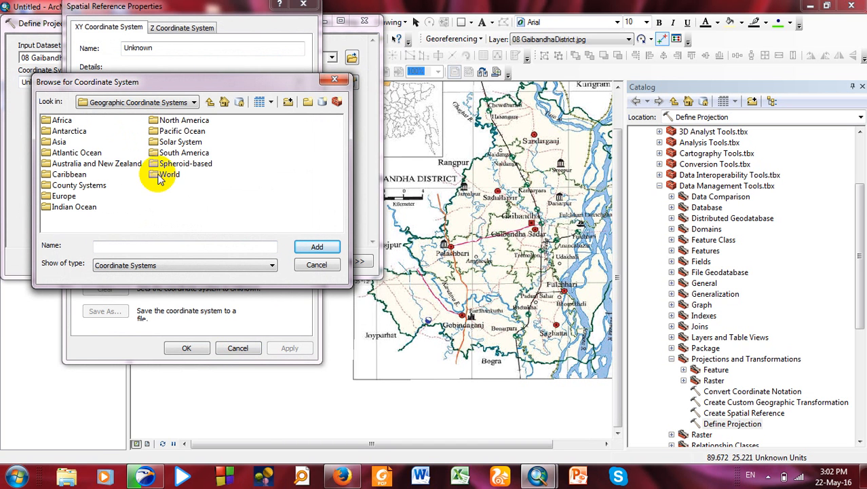
double_click(166, 174)
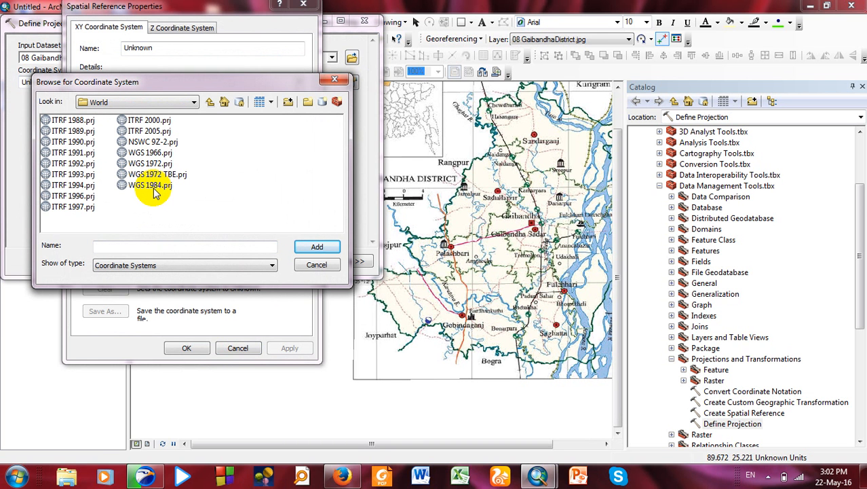
double_click(154, 188)
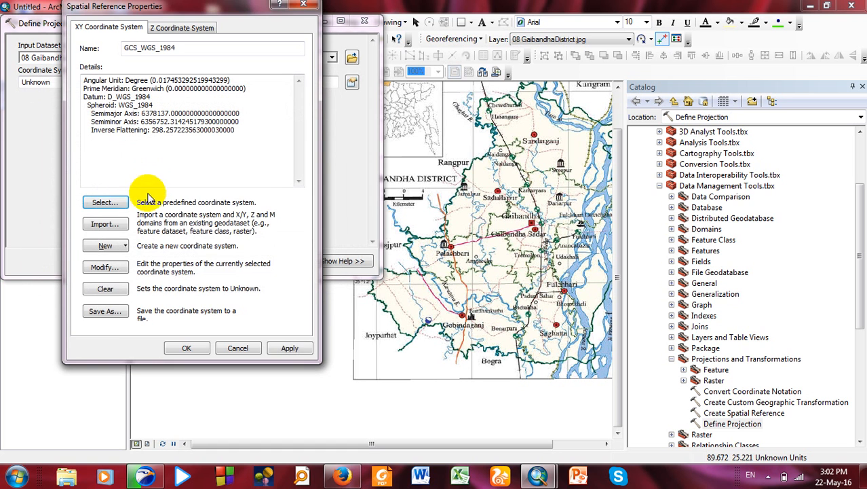
left_click(290, 348)
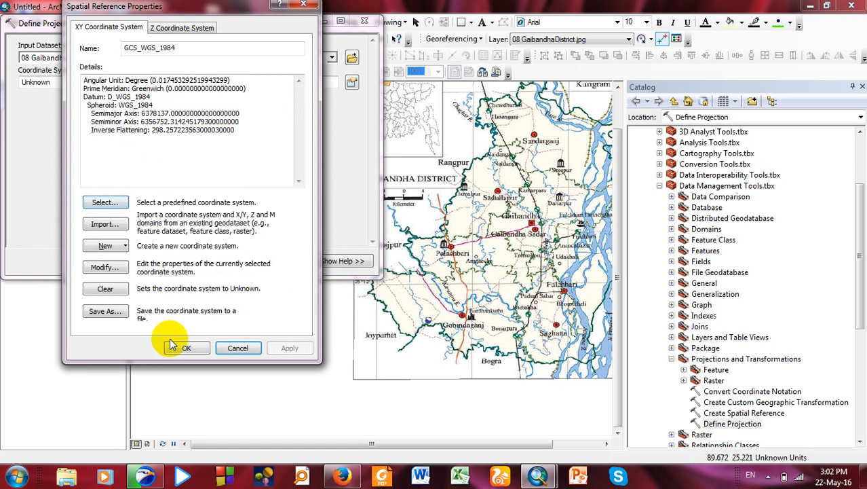
left_click(190, 348)
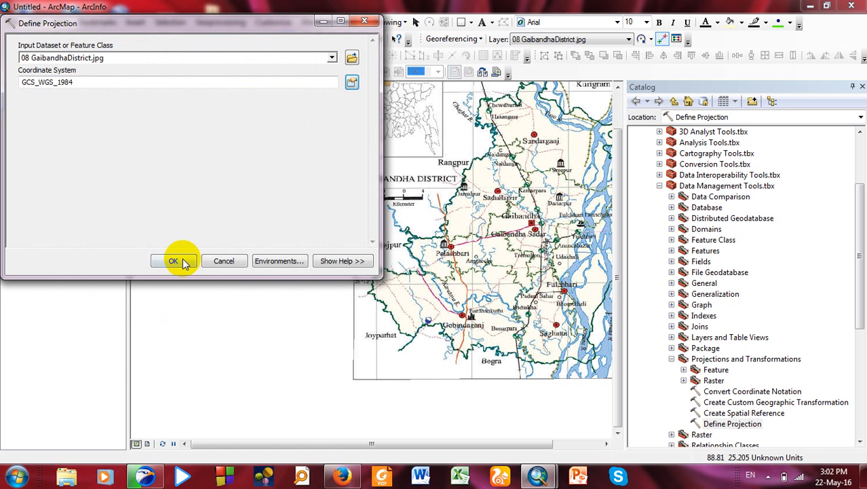
left_click(176, 260)
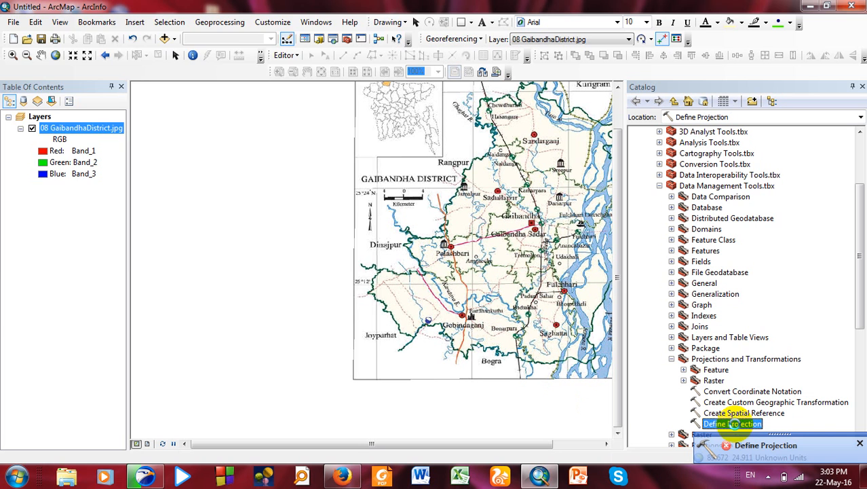
- Try again to define the projection of 08 GaibandhaDistrict.jpg with WGS 1984 from the World geographic coordinate systems
double_click(733, 424)
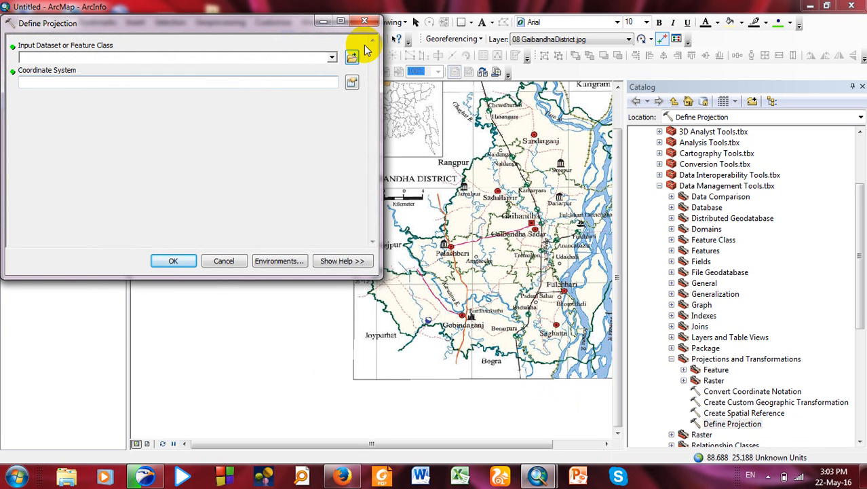
left_click(333, 59)
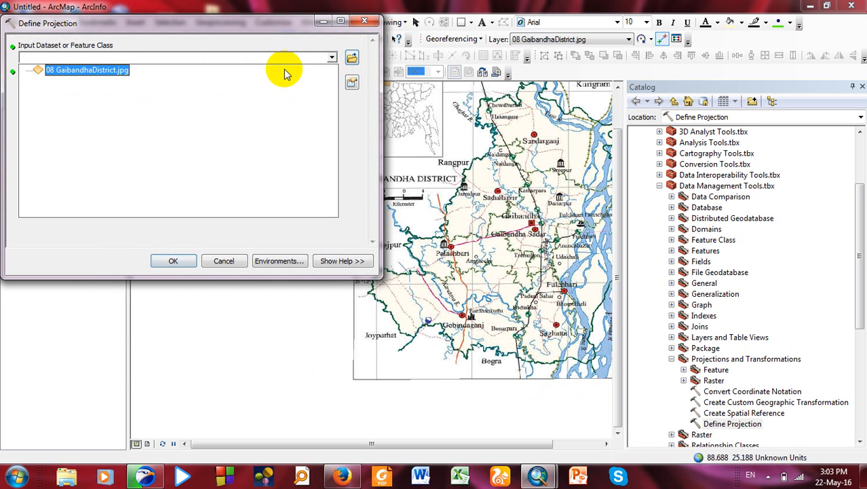
left_click(87, 70)
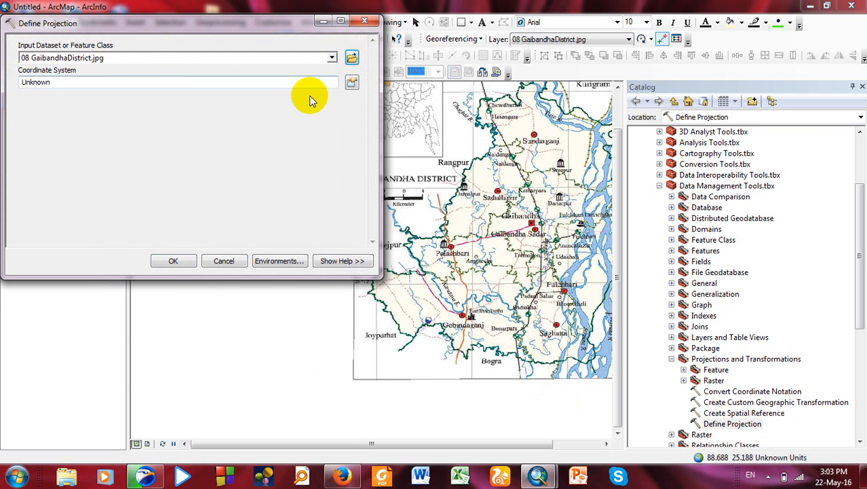
left_click(352, 83)
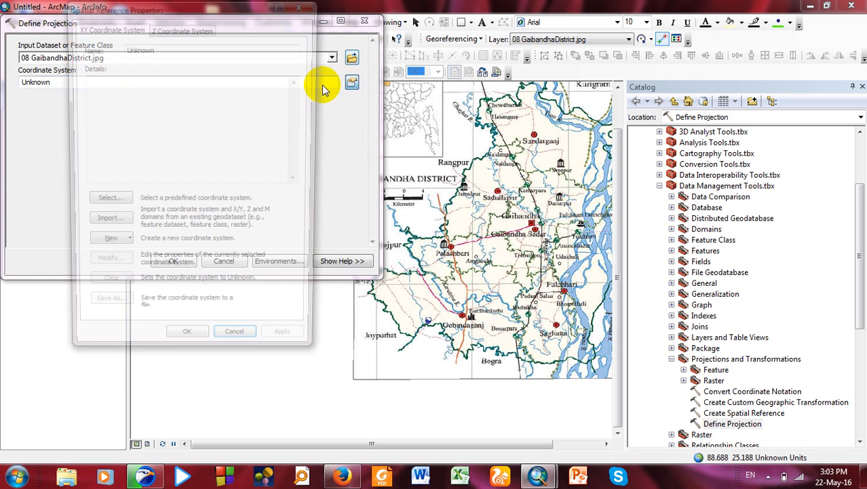
left_click(96, 204)
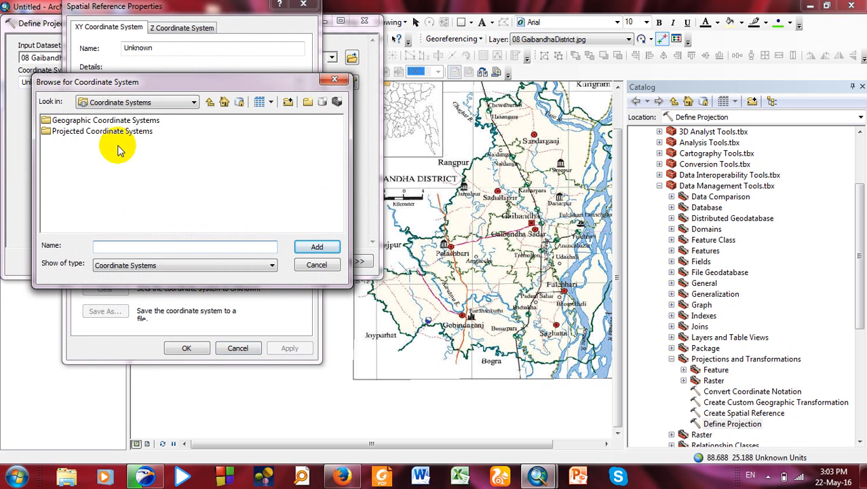
double_click(126, 122)
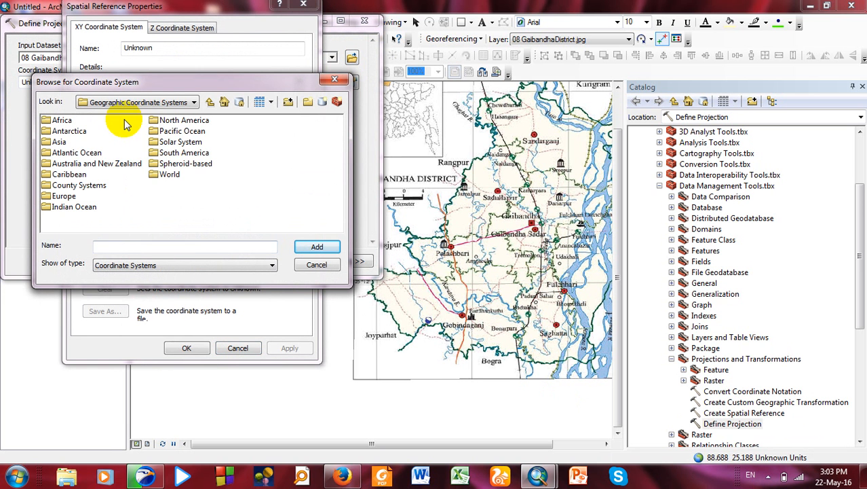
double_click(166, 178)
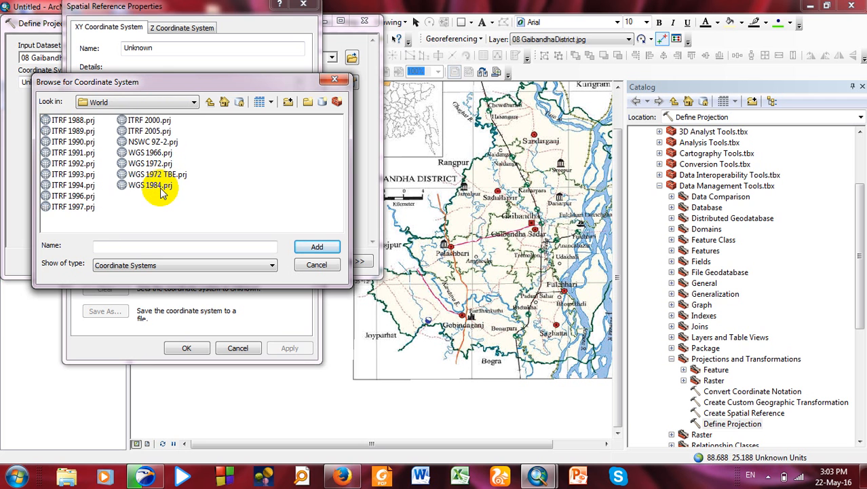
double_click(173, 185)
left_click(289, 348)
left_click(187, 347)
left_click(175, 261)
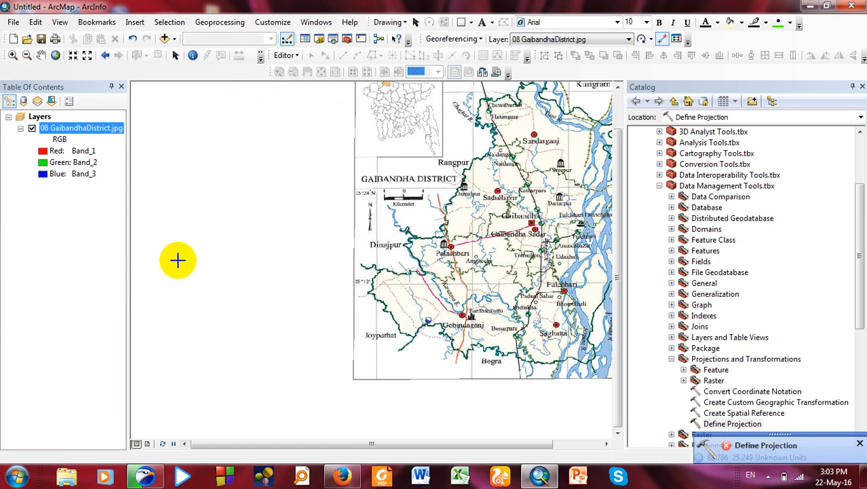
- Try rerunning Define Projection on 08 GaibandhaDistrict.jpg, applying the predefined World geographic coordinate system WGS 1984
double_click(734, 421)
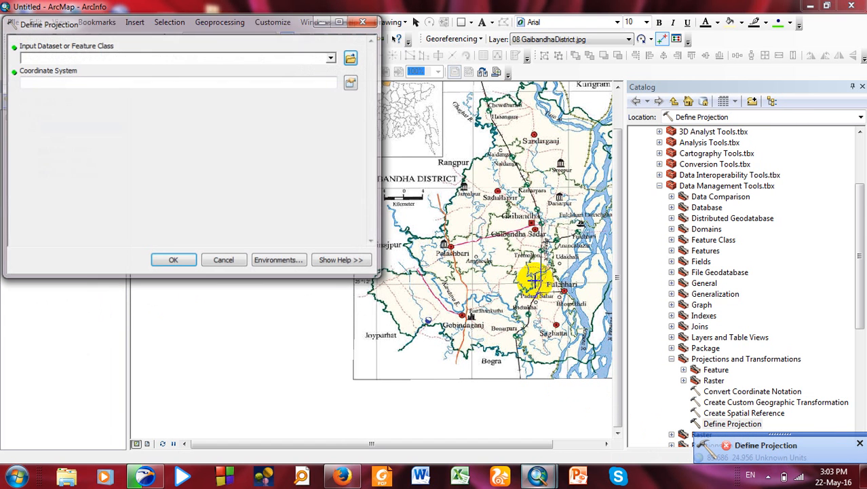
left_click(333, 60)
left_click(58, 73)
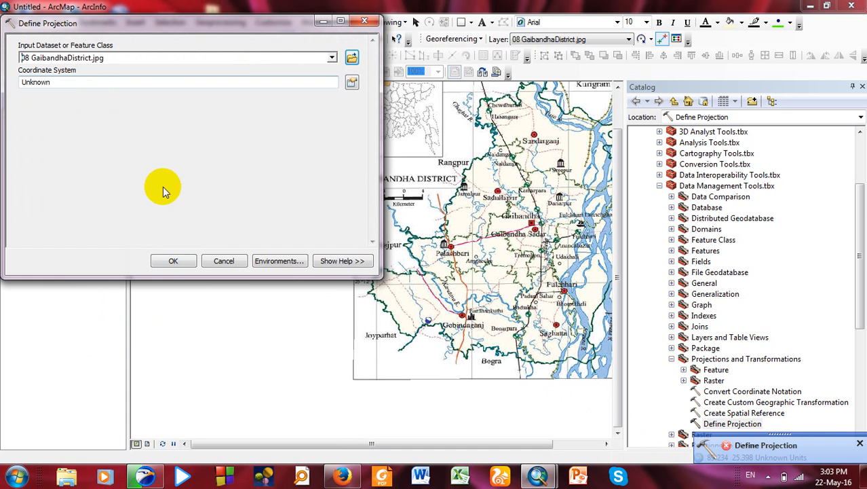
left_click(351, 83)
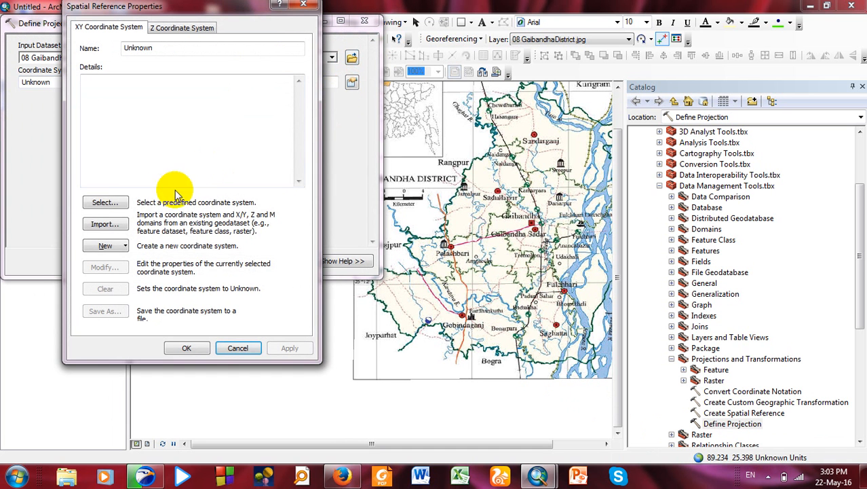
left_click(103, 202)
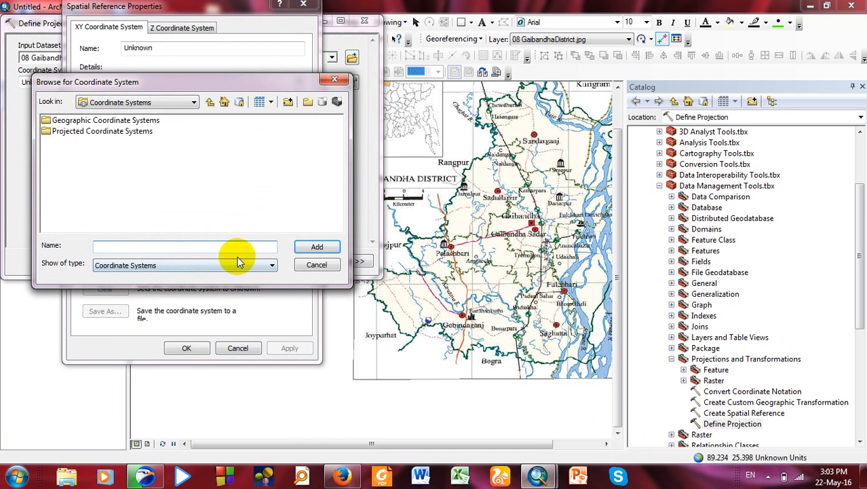
double_click(97, 120)
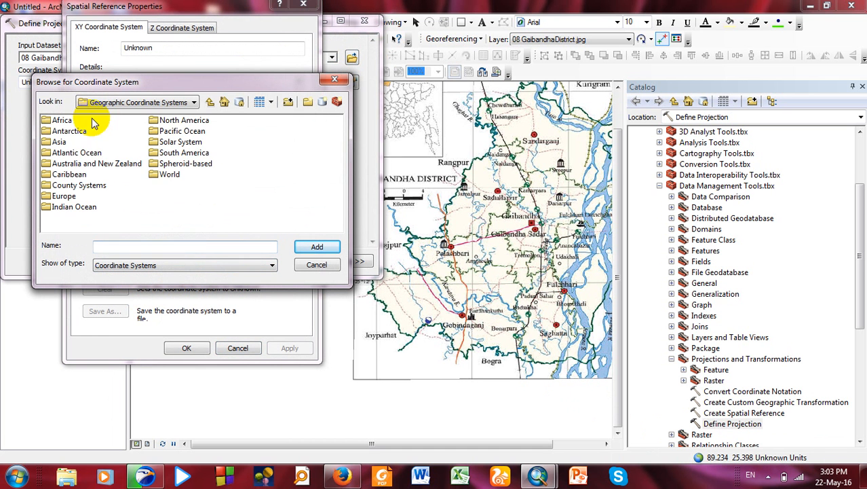
double_click(168, 176)
double_click(156, 190)
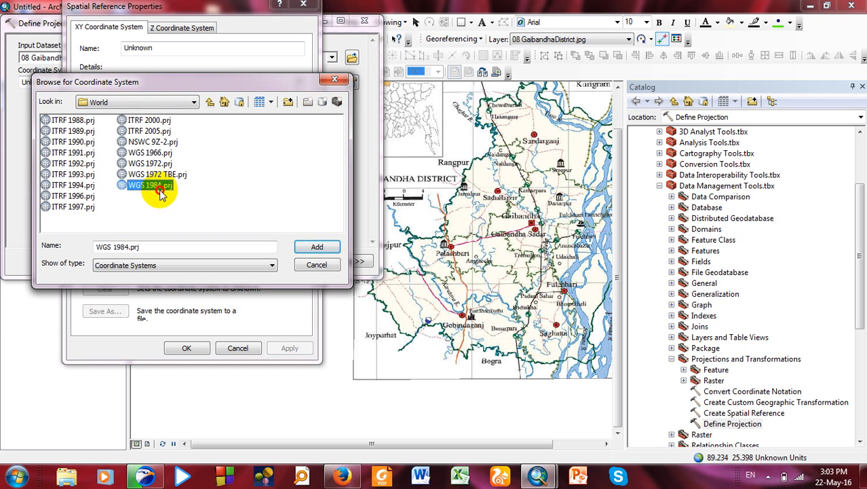
left_click(282, 348)
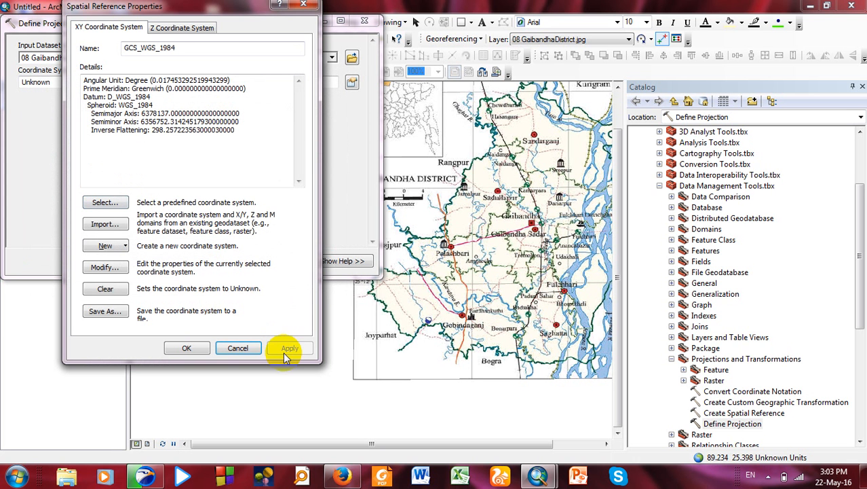
left_click(188, 350)
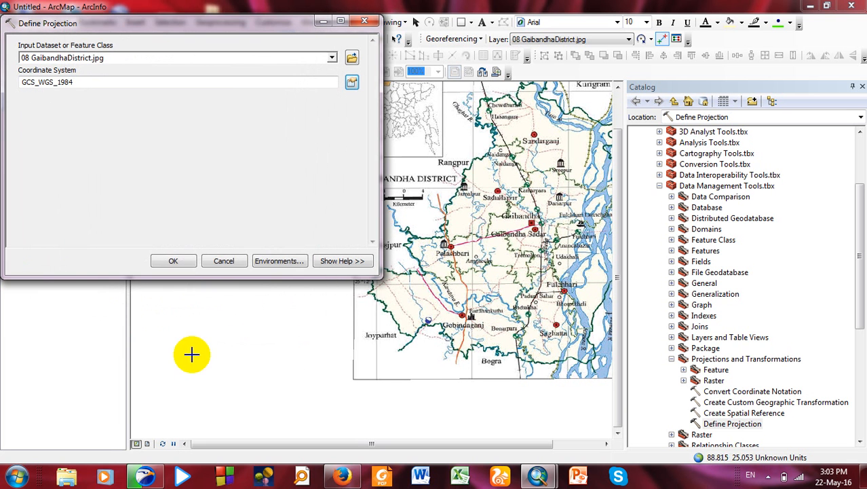
left_click(175, 263)
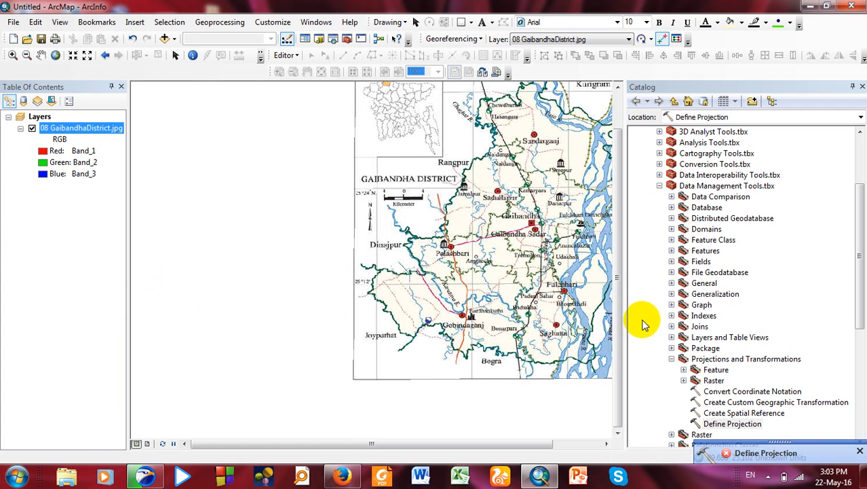
- Try to define the projection of 08 GaibandhaDistrict.jpg once more, browsing past Projected Coordinate Systems to the geographic World system WGS 1984
double_click(735, 424)
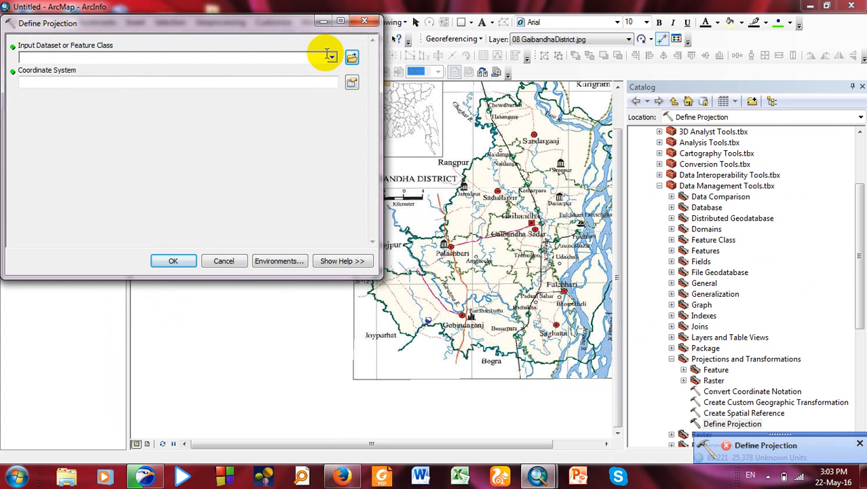
left_click(328, 56)
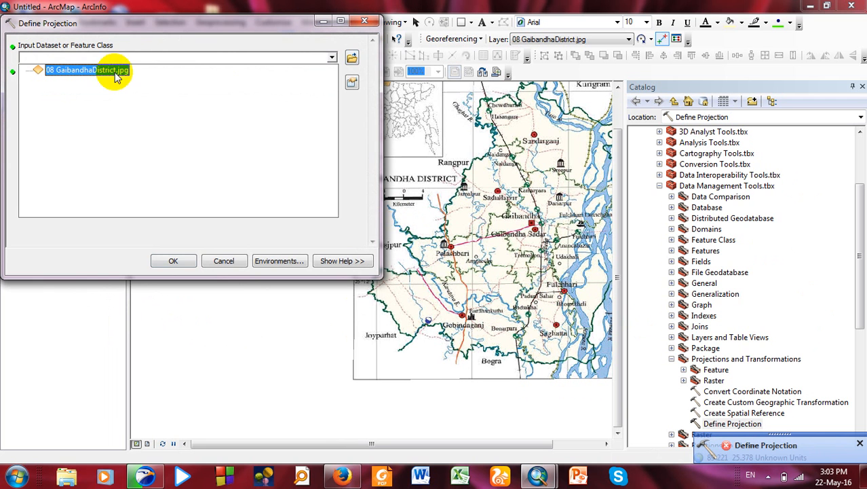
left_click(121, 72)
left_click(352, 82)
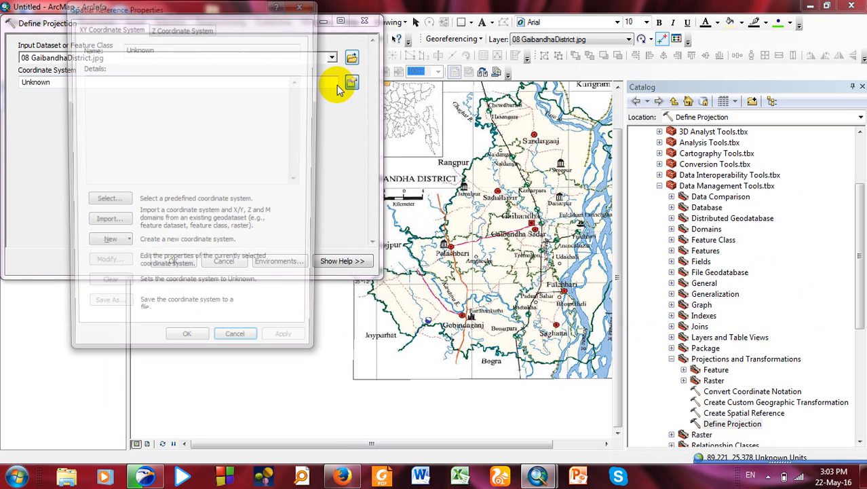
left_click(103, 204)
double_click(147, 131)
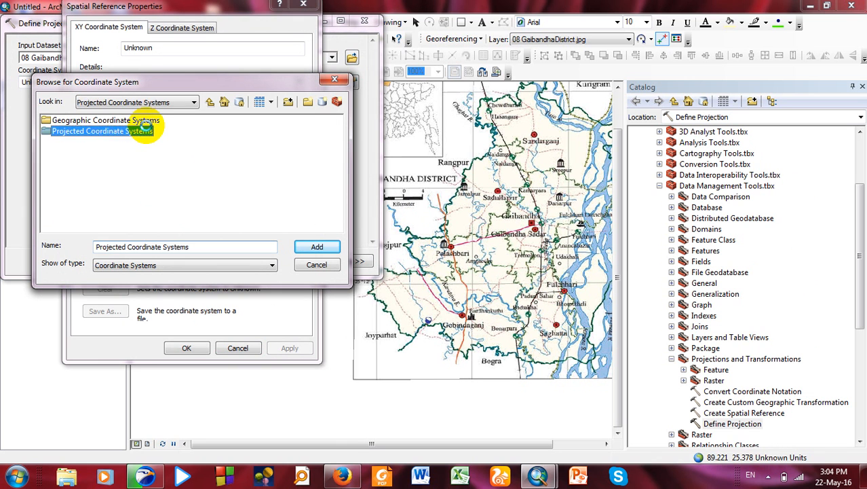
left_click(210, 101)
double_click(153, 121)
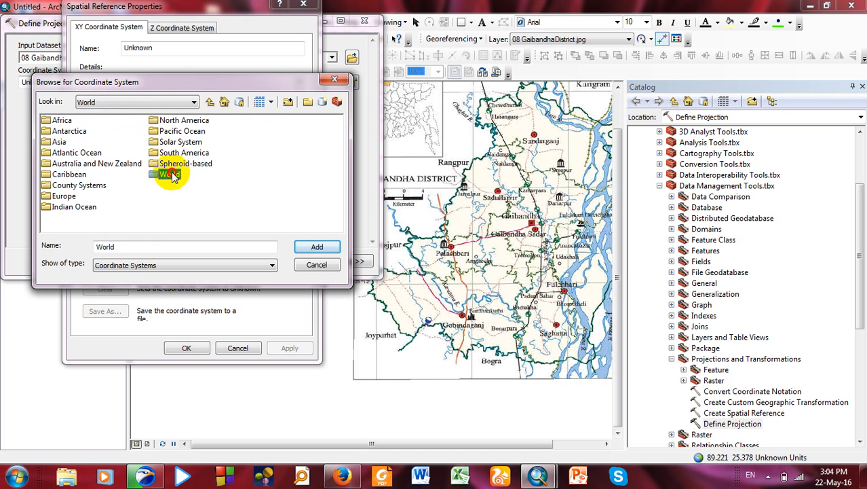
double_click(171, 176)
double_click(166, 185)
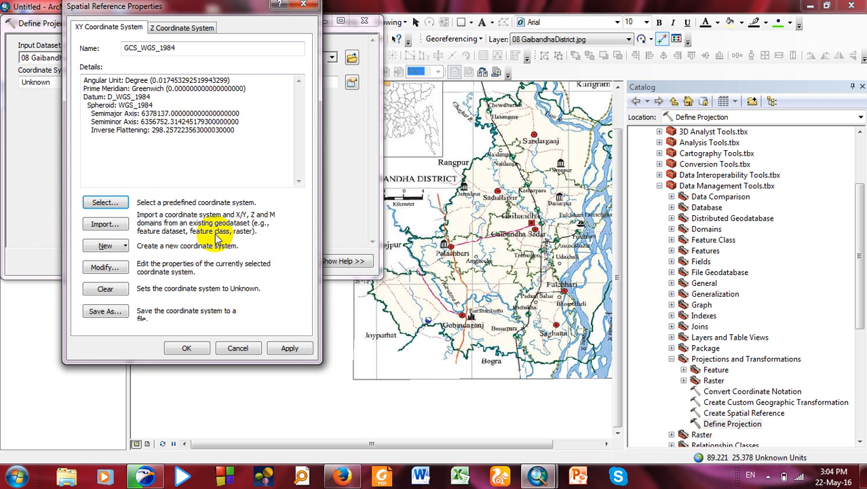
left_click(288, 349)
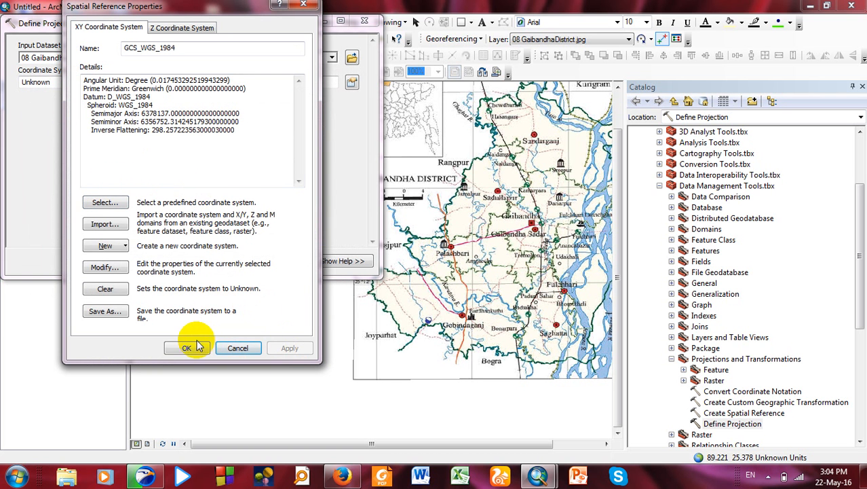
left_click(191, 347)
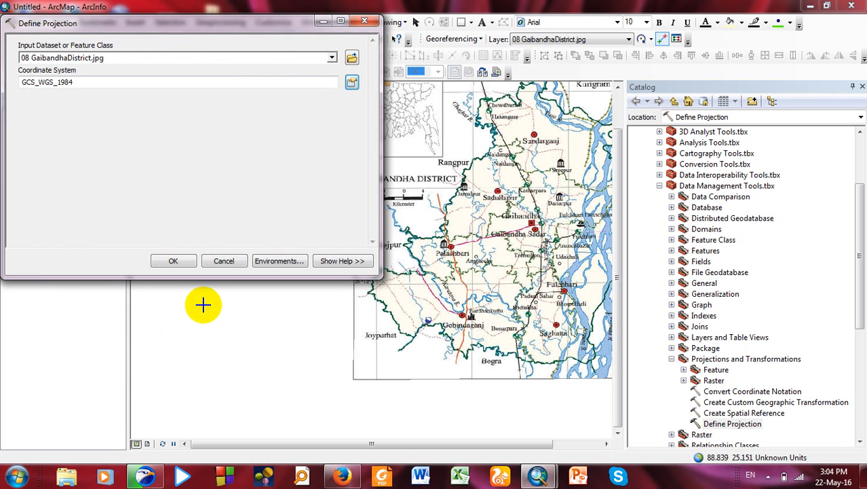
left_click(174, 262)
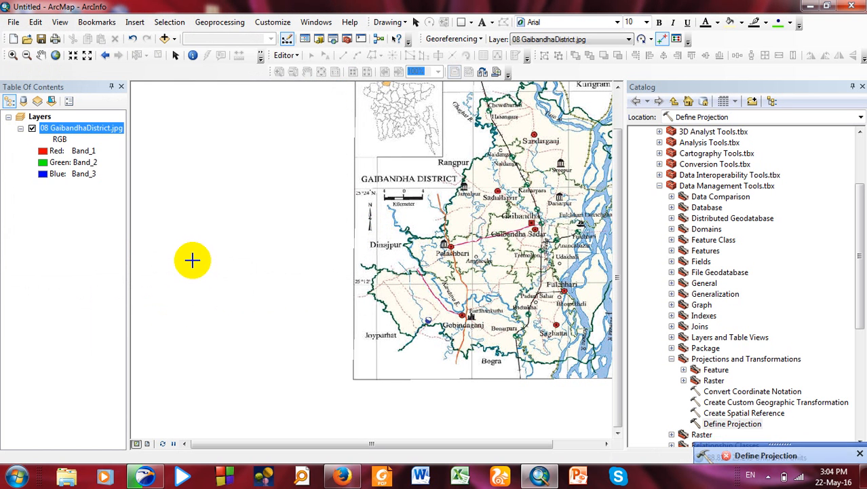
- Try another Define Projection run for 08 GaibandhaDistrict.jpg with the geographic World coordinate system WGS 1984.prj
double_click(738, 425)
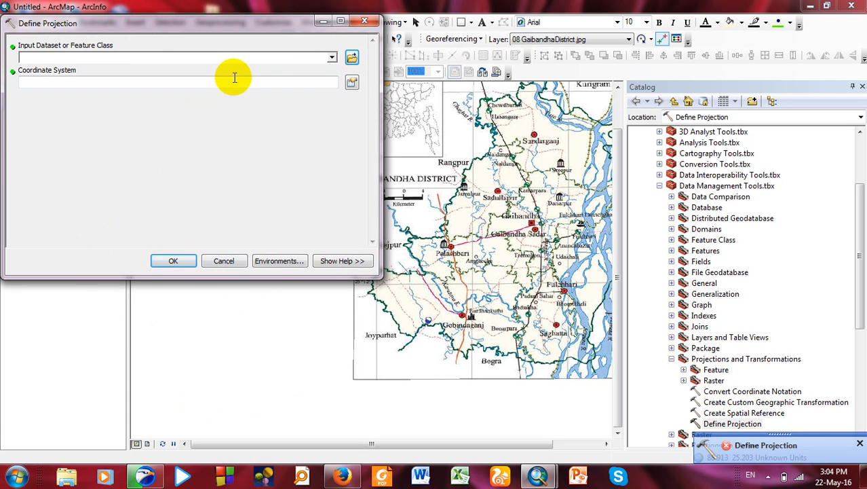
left_click(332, 61)
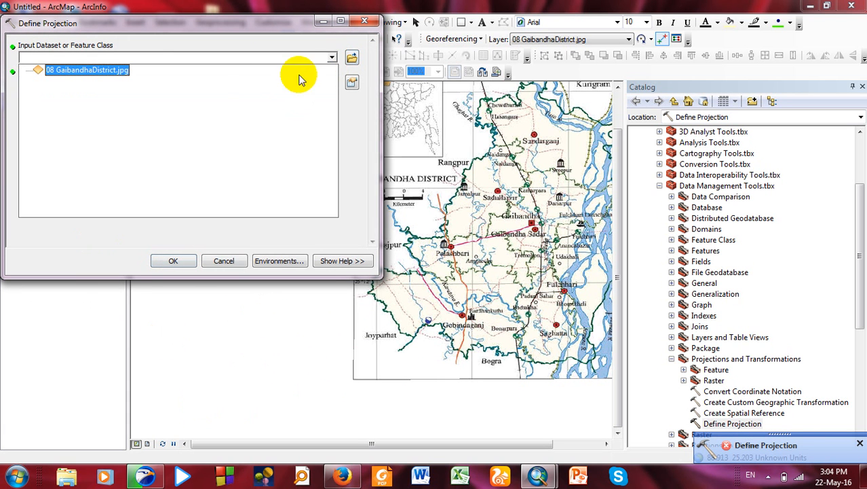
left_click(115, 70)
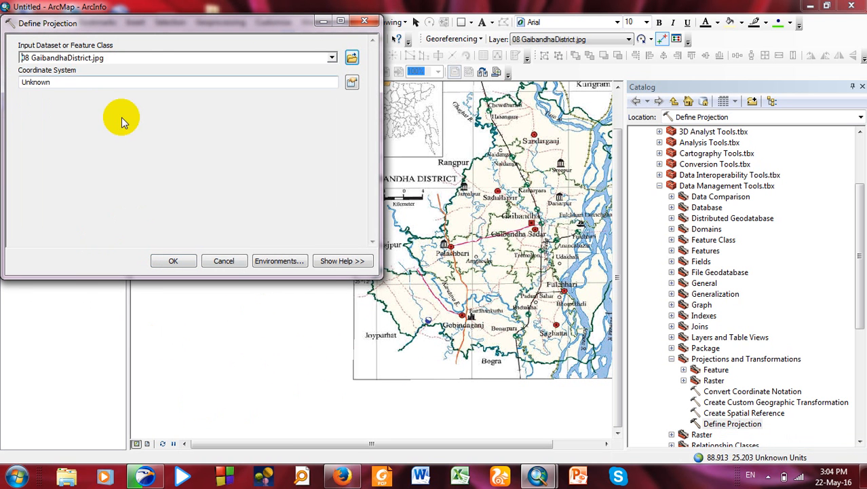
left_click(352, 82)
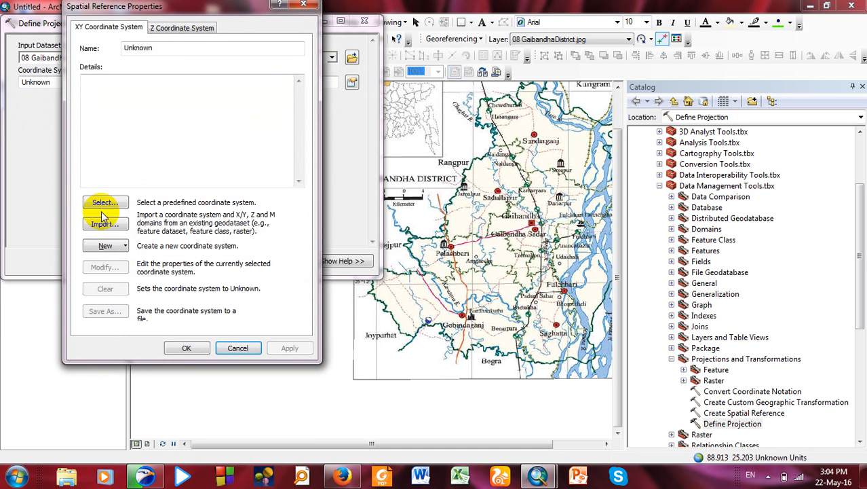
left_click(101, 202)
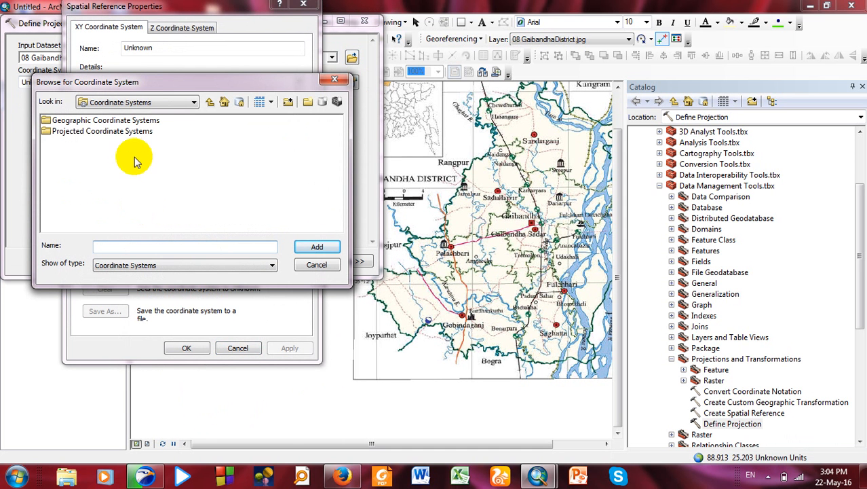
double_click(129, 121)
double_click(170, 175)
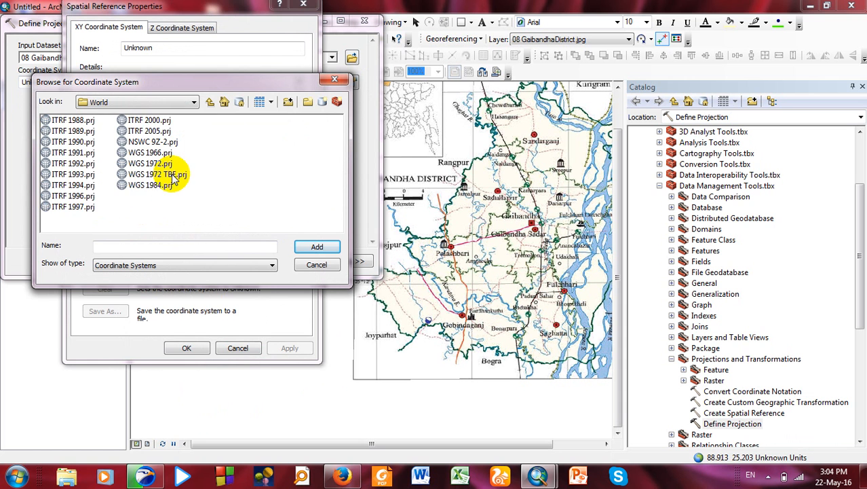
double_click(165, 183)
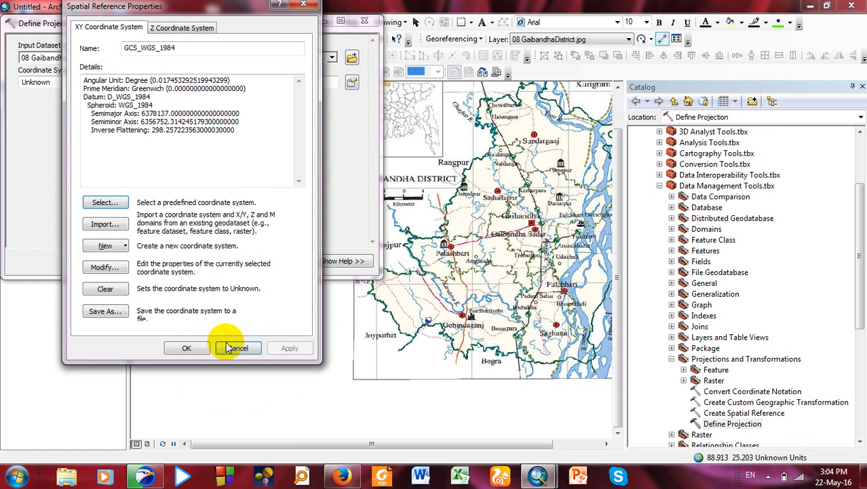
left_click(188, 348)
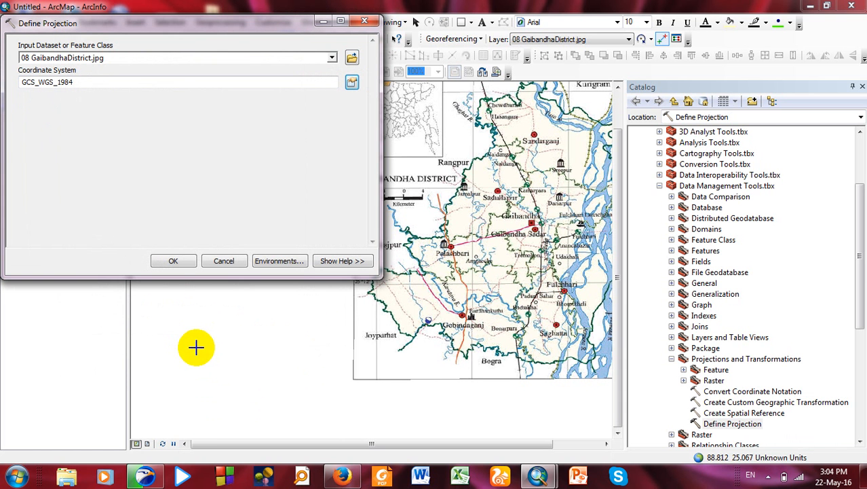
left_click(172, 263)
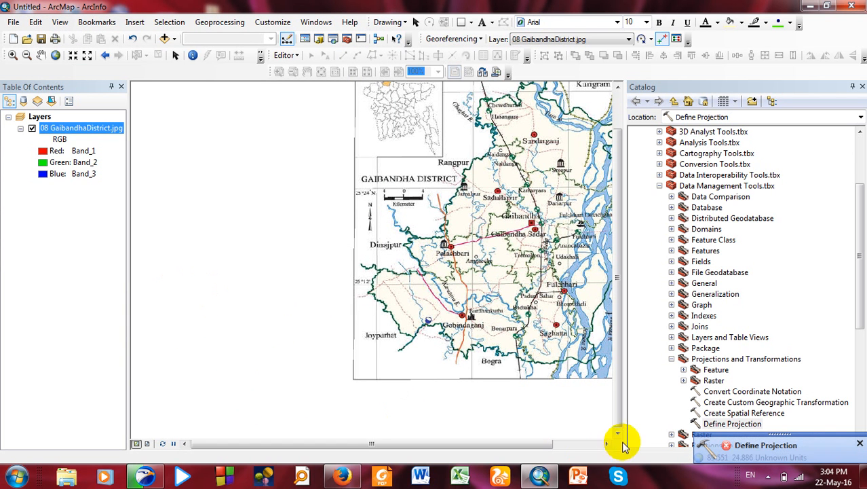
- Define the projection of 08 GaibandhaDistrict.jpg with the predefined geographic coordinate system WGS 1984 from the World folder
double_click(733, 422)
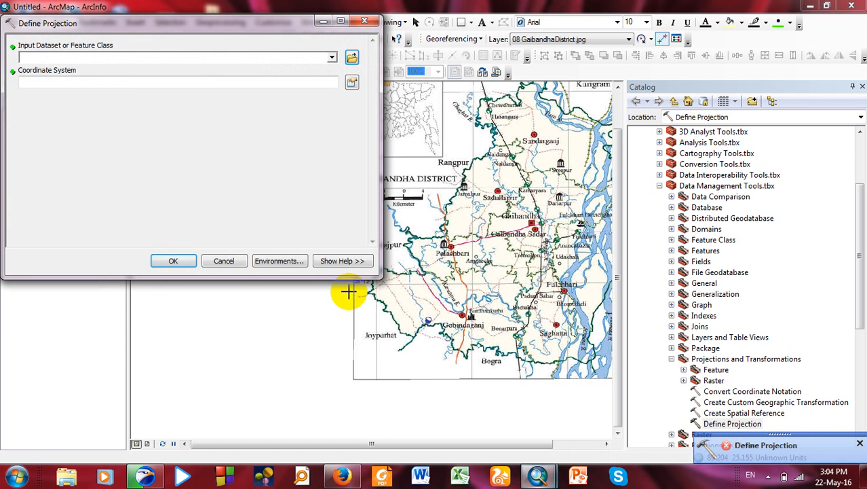
left_click(331, 59)
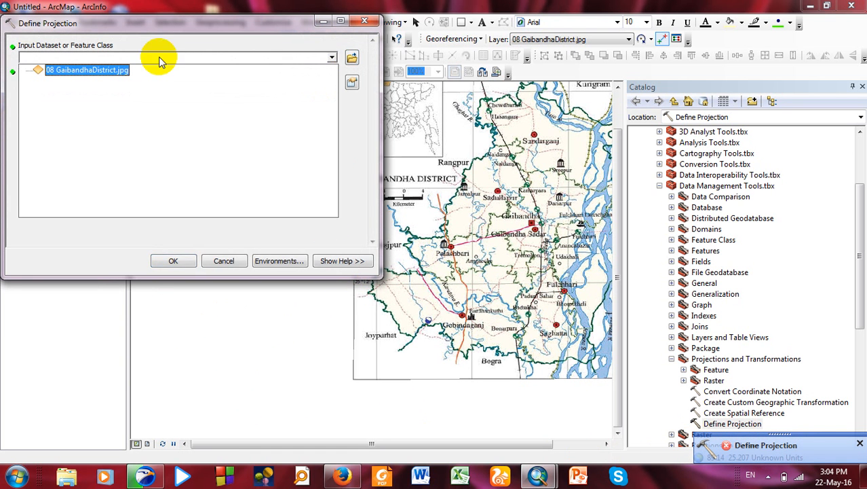
left_click(53, 69)
left_click(350, 86)
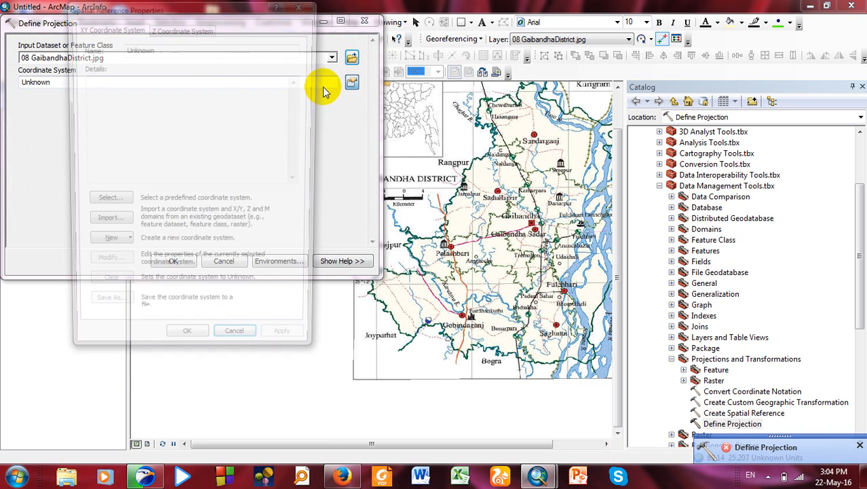
left_click(97, 205)
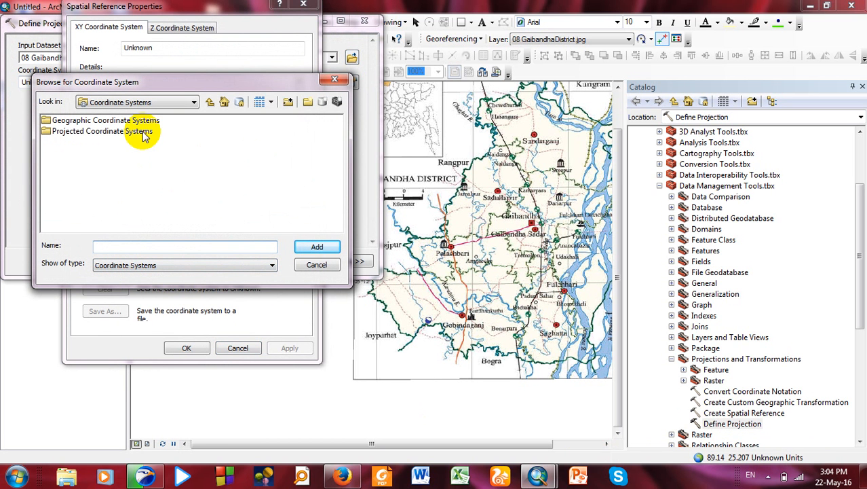
double_click(144, 122)
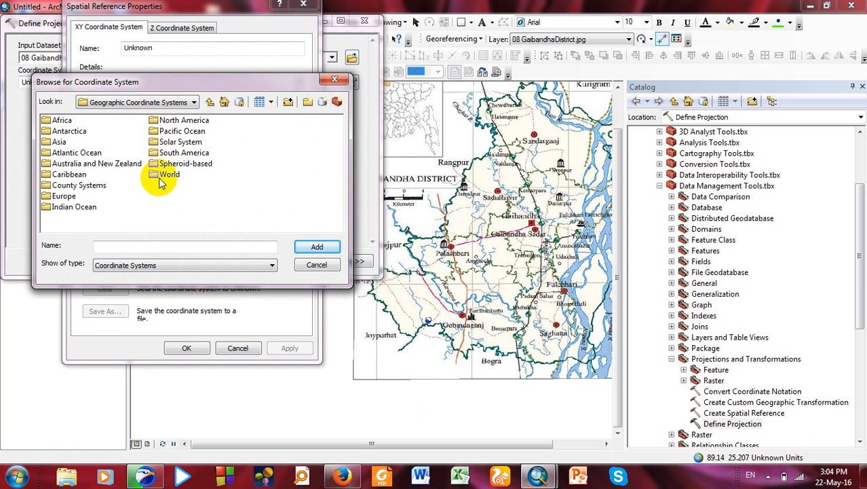
double_click(167, 175)
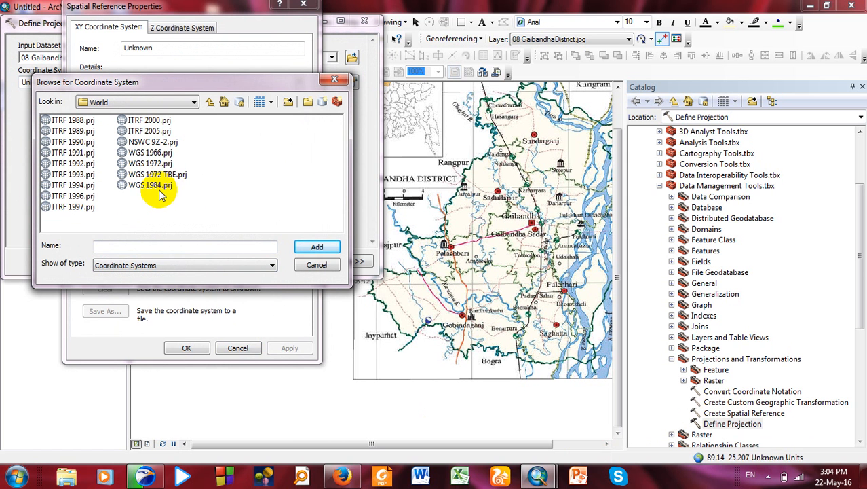
double_click(160, 185)
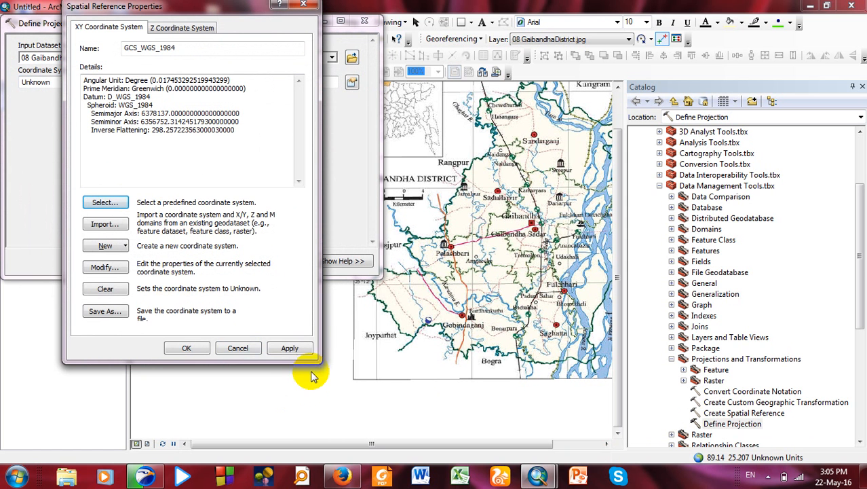
left_click(191, 346)
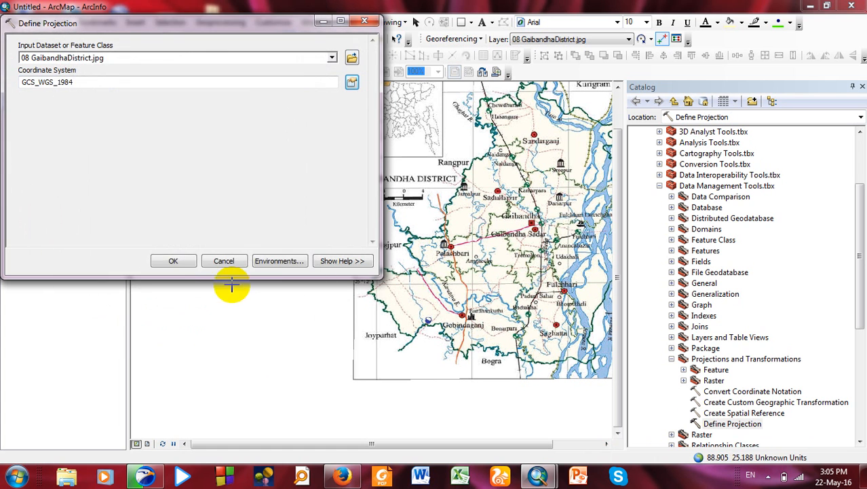
left_click(175, 261)
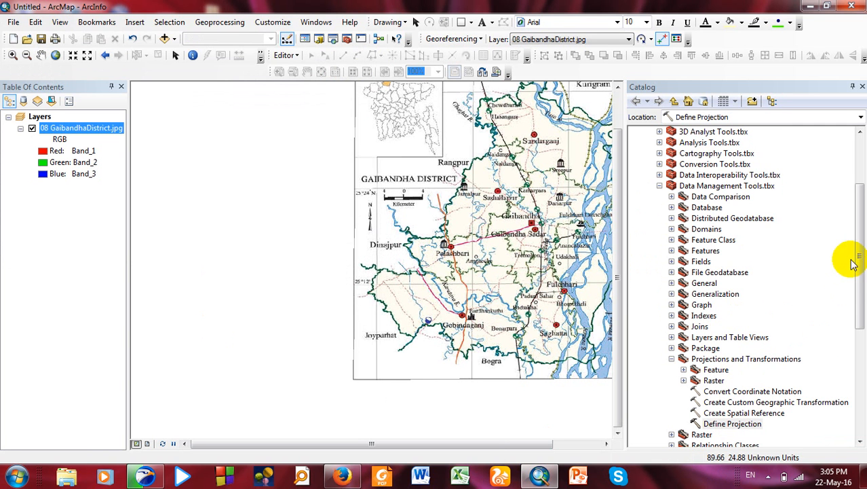
- Start the Project Raster tool with 08 GaibandhaDistrict.jpg as the input raster
left_click_drag(861, 250, 859, 292)
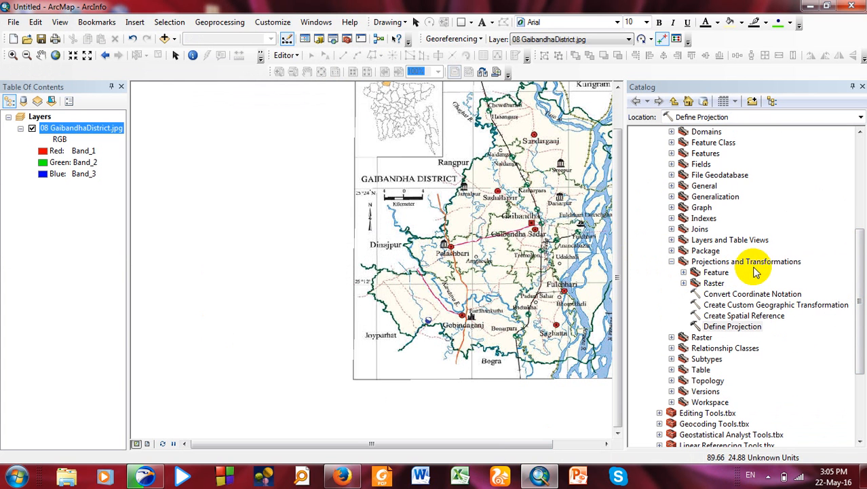
left_click(685, 283)
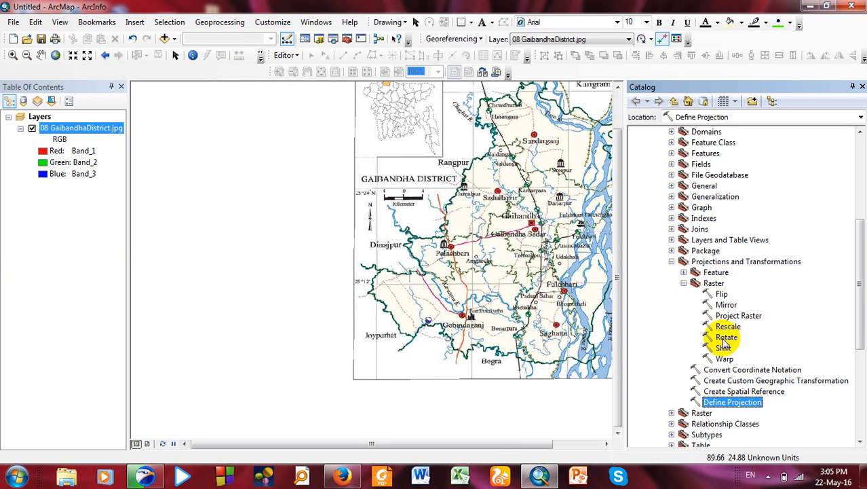
double_click(725, 317)
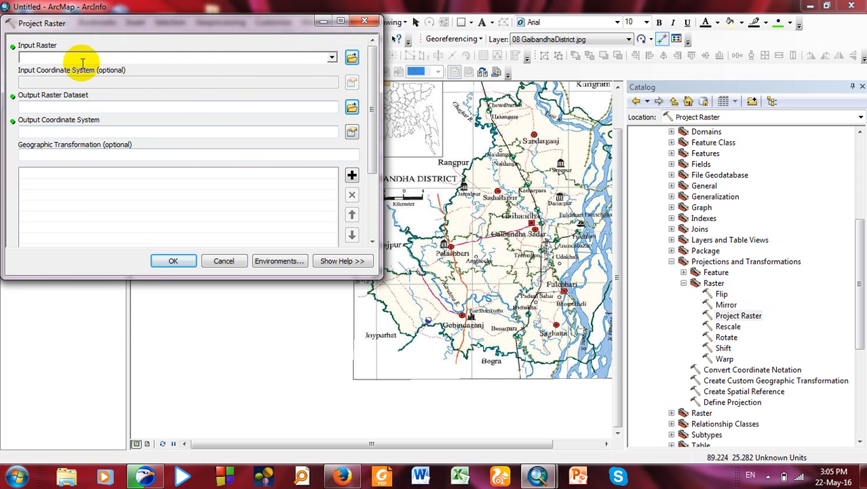
left_click(332, 58)
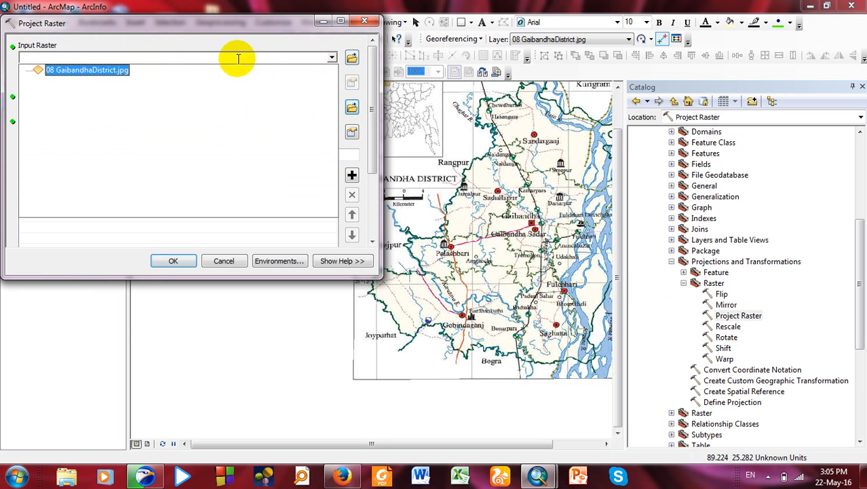
left_click(70, 69)
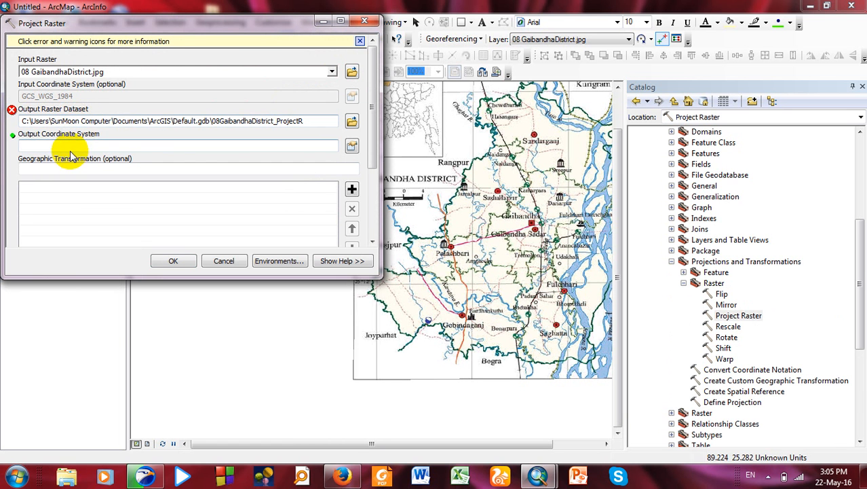
- Set the output coordinate system to the projected UTM system WGS 1984 UTM Zone 45N from the Northern Hemisphere
left_click(351, 145)
left_click(110, 203)
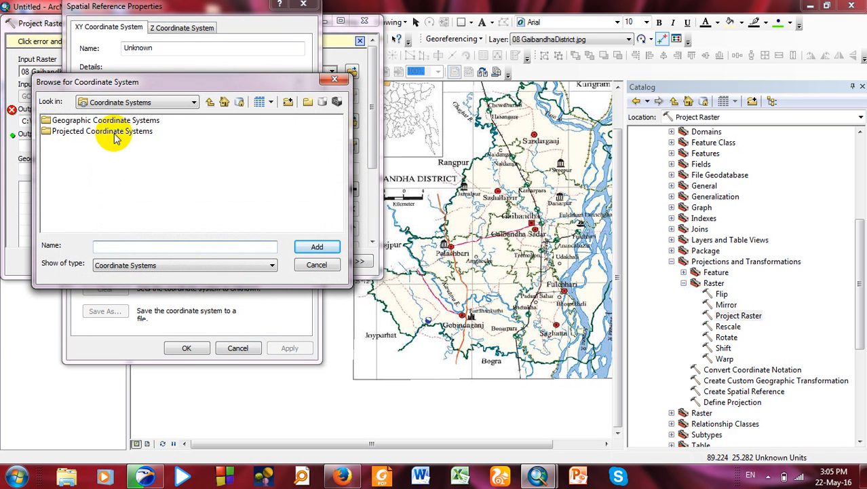
double_click(114, 132)
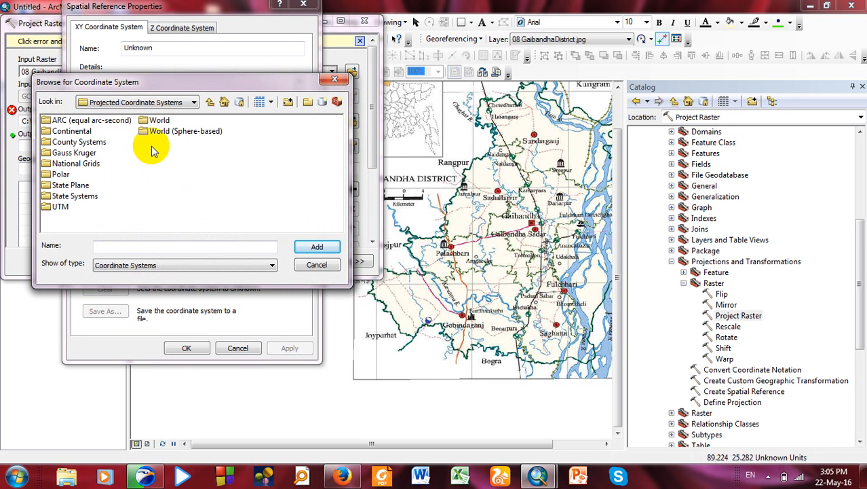
double_click(60, 206)
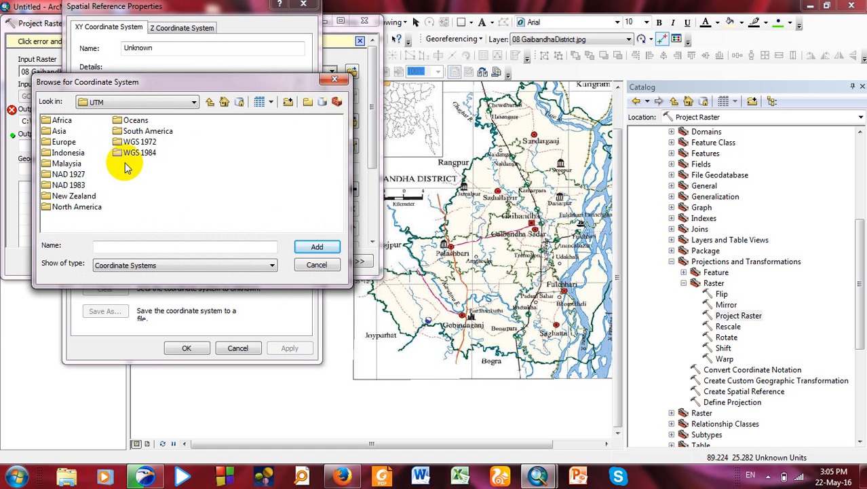
double_click(139, 153)
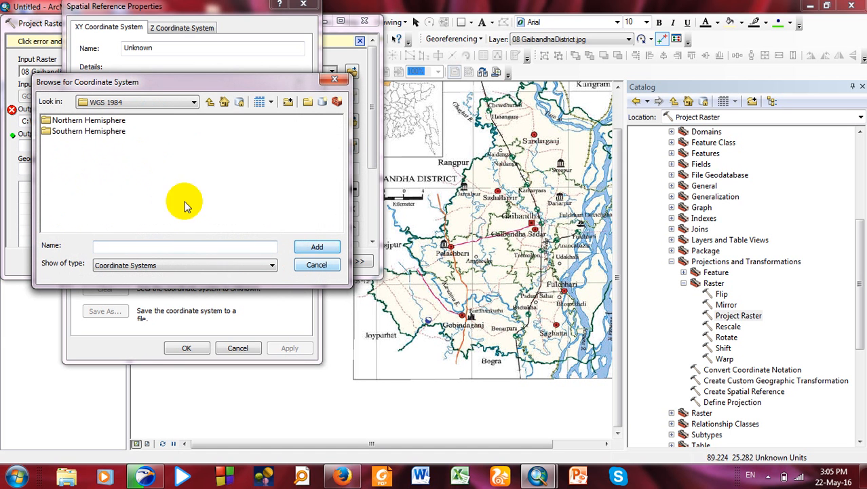
double_click(81, 122)
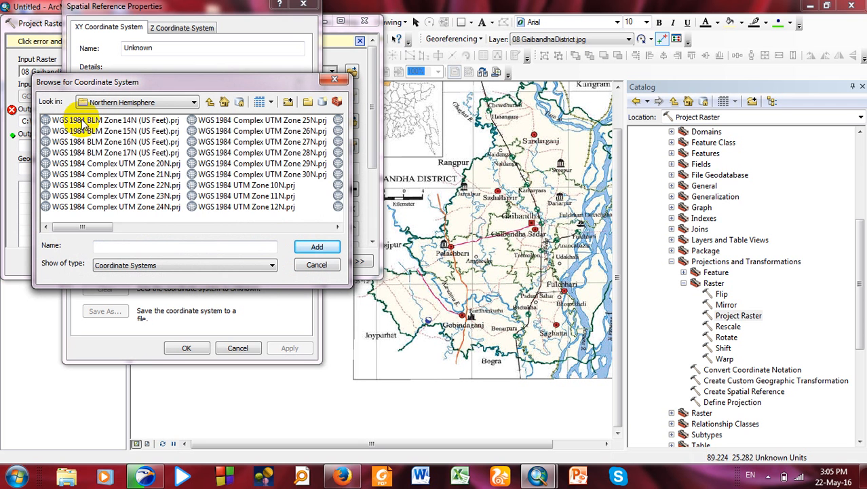
left_click(337, 226)
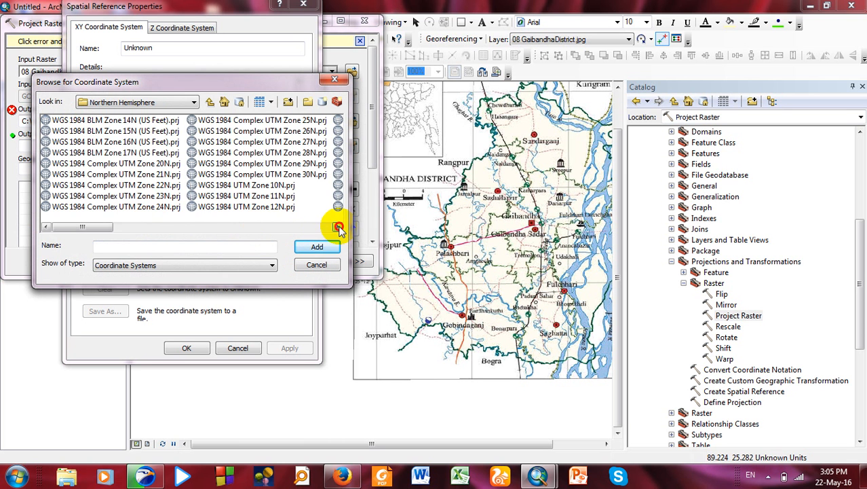
left_click(338, 226)
left_click(336, 228)
left_click(269, 208)
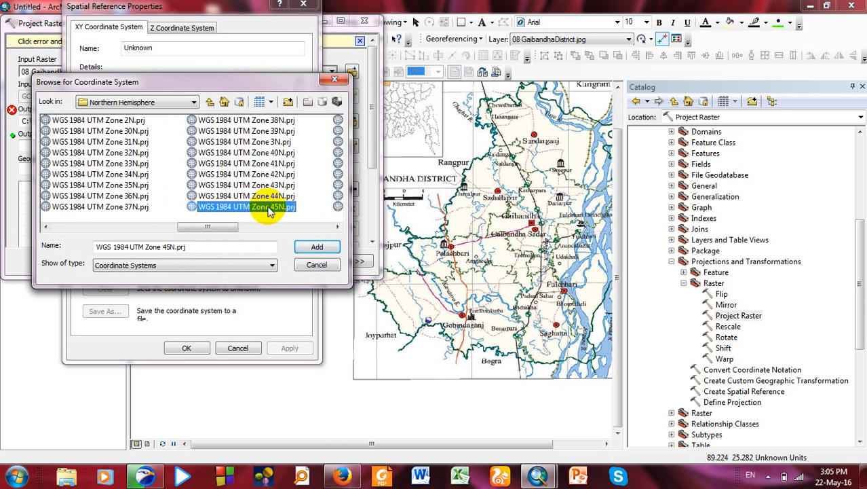
left_click(314, 247)
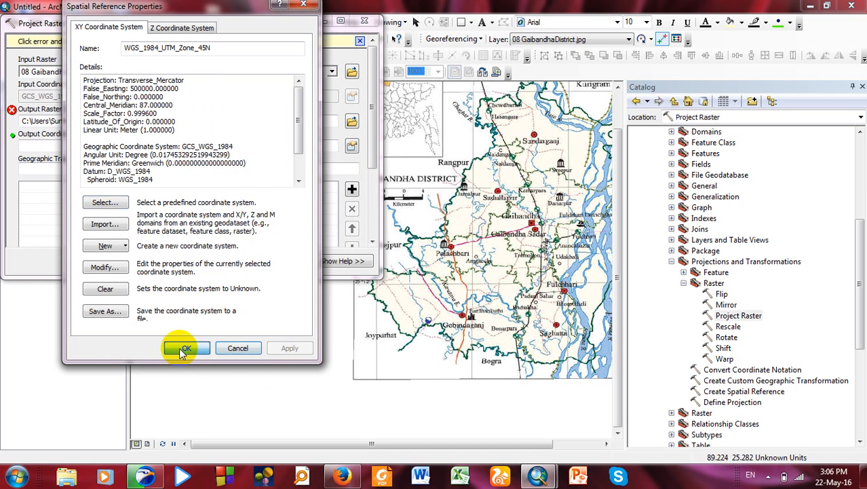
left_click(185, 348)
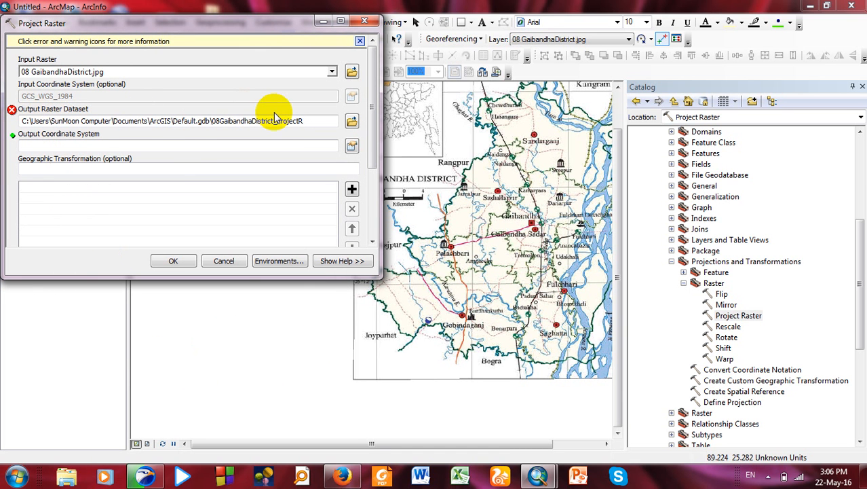
- Connect to the Poject map folder inside the desktop GIS folder as the location for the output raster dataset
left_click(352, 121)
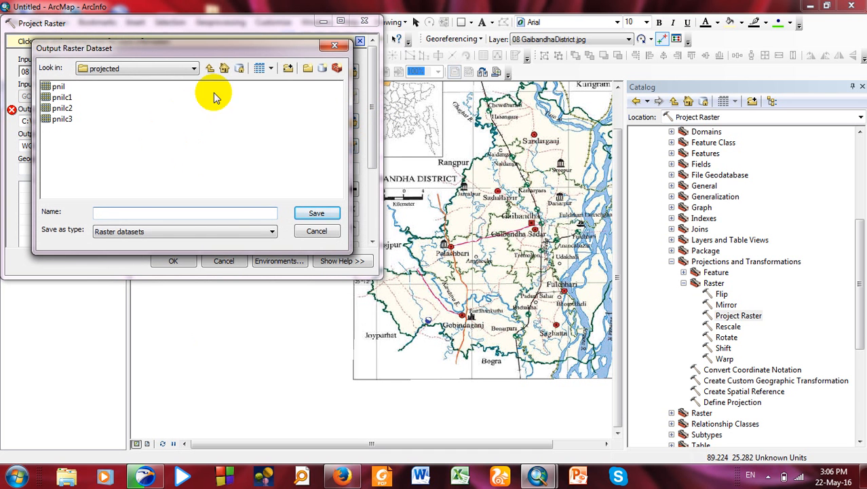
left_click(287, 69)
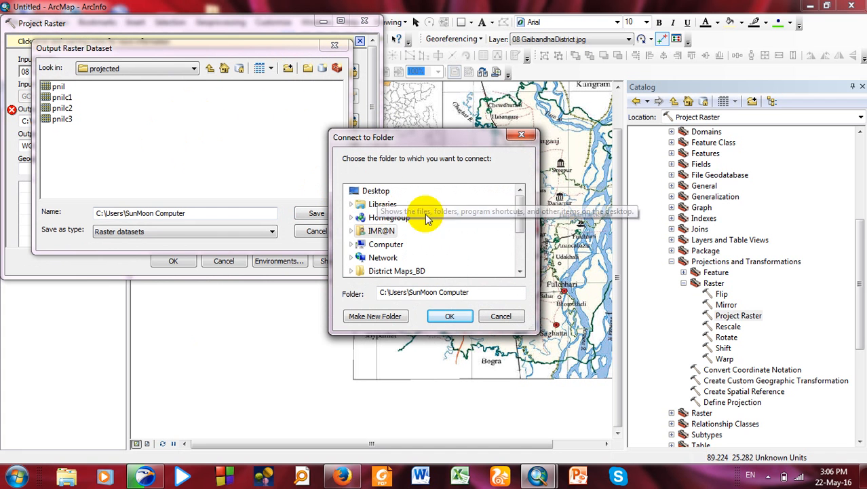
left_click_drag(513, 209, 458, 262)
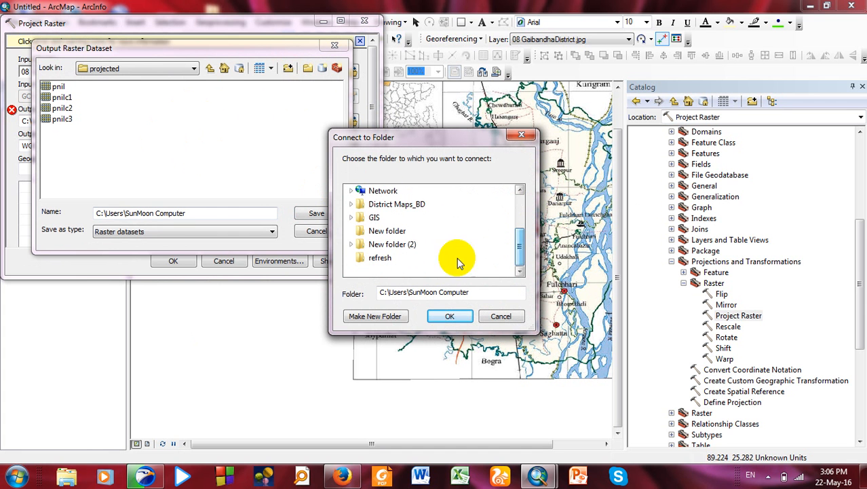
left_click(374, 218)
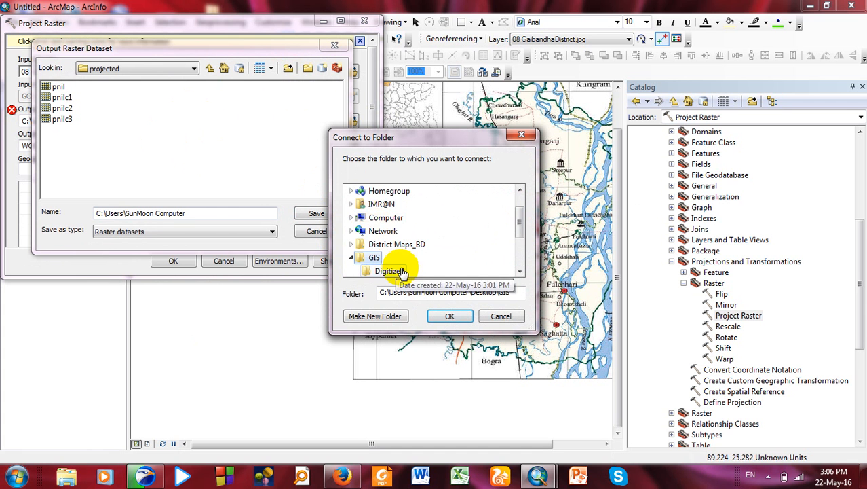
scroll(363, 243, "down", 2)
left_click(383, 232)
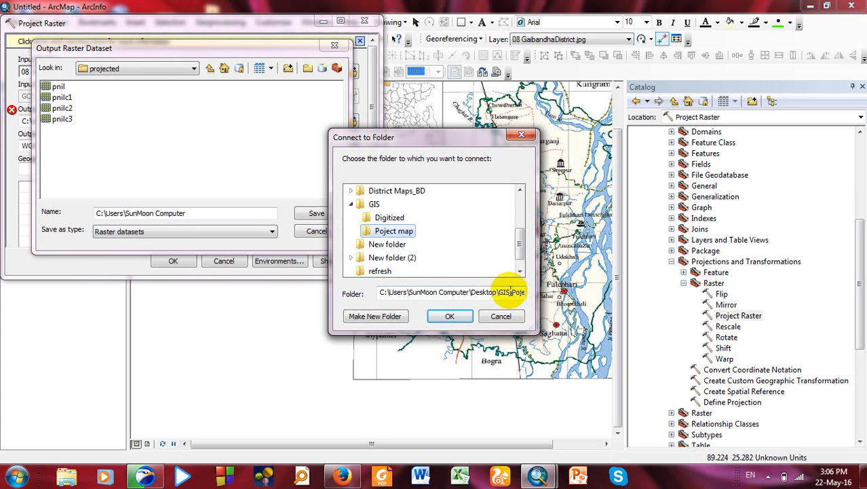
left_click(452, 319)
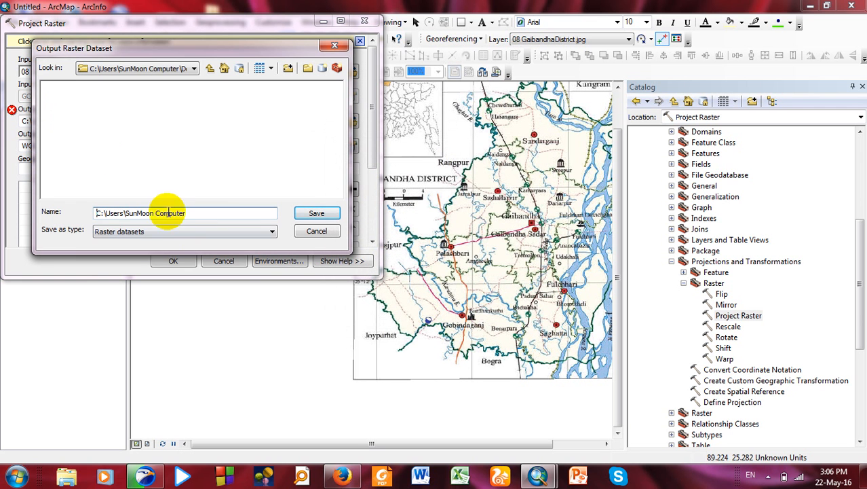
- Replace the prefilled output raster name with "projected" and save it in the Poject map folder
left_click(194, 70)
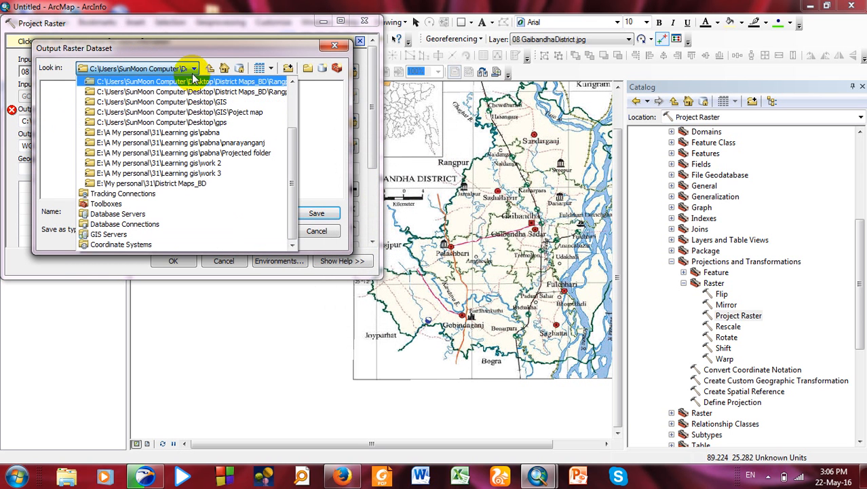
left_click(194, 69)
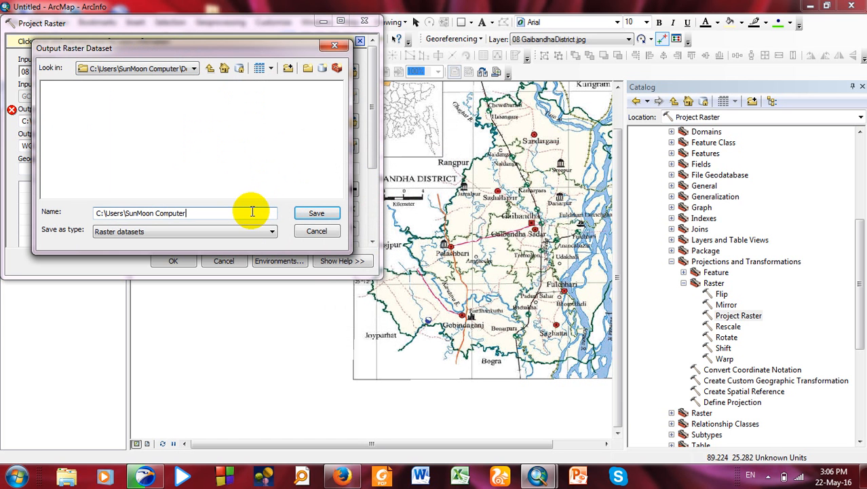
key("BackSpace")
key("BackSpace")
key("BackSpace")
key("BackSpace")
key("BackSpace")
key("BackSpace")
key("BackSpace")
key("BackSpace")
key("BackSpace")
key("BackSpace")
key("BackSpace")
key("BackSpace")
key("BackSpace")
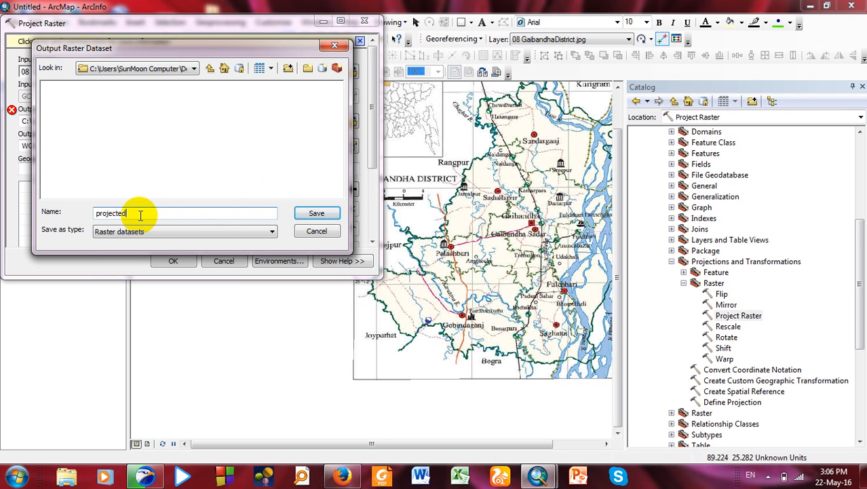
left_click(317, 214)
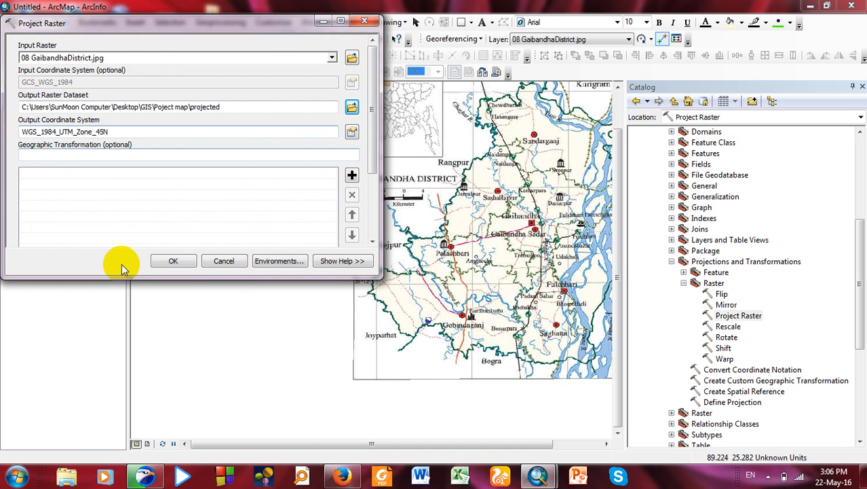
- Run Project Raster on the district map and collapse the Catalog window to enlarge the map view
left_click(173, 261)
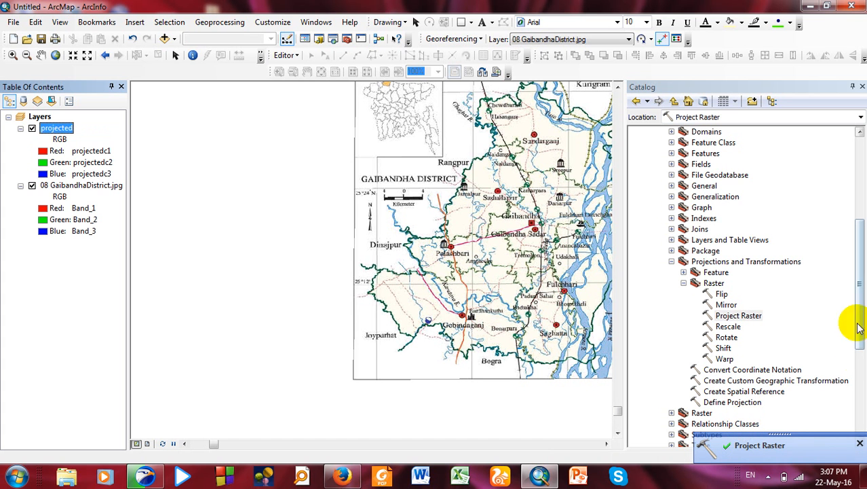
left_click(853, 88)
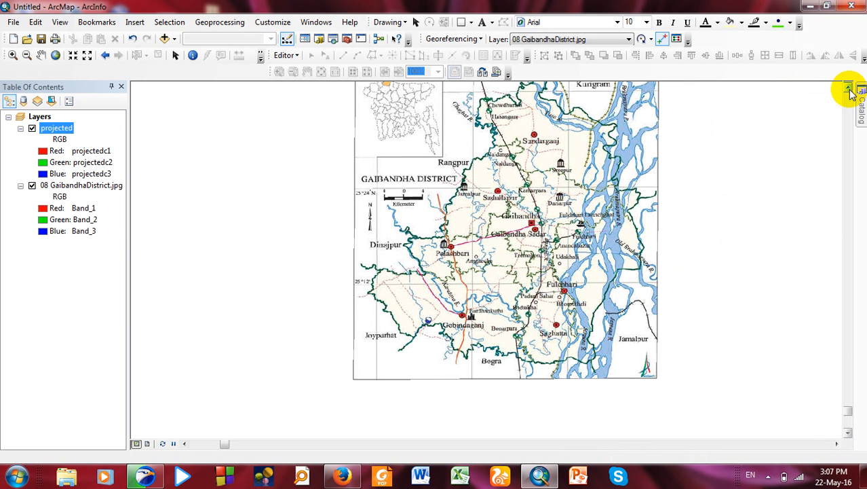
- Check the output files in the Poject map folder inside the desktop GIS folder, and switch back to ArcMap
left_click(807, 6)
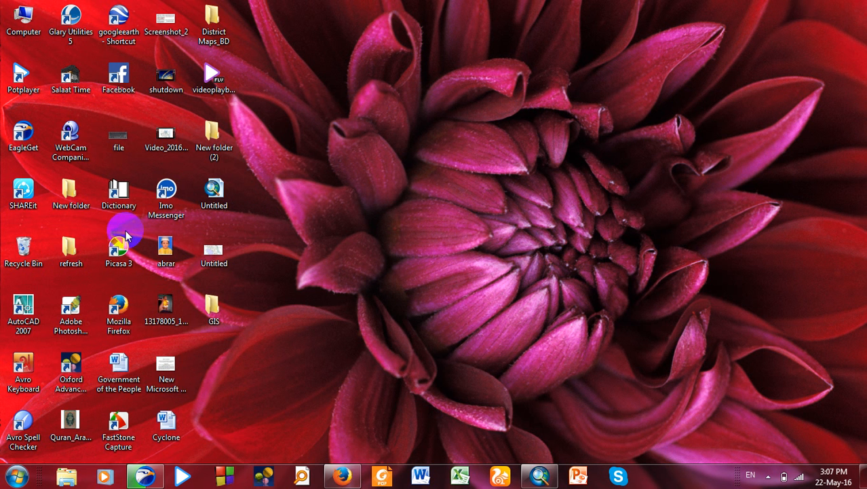
left_click(213, 309)
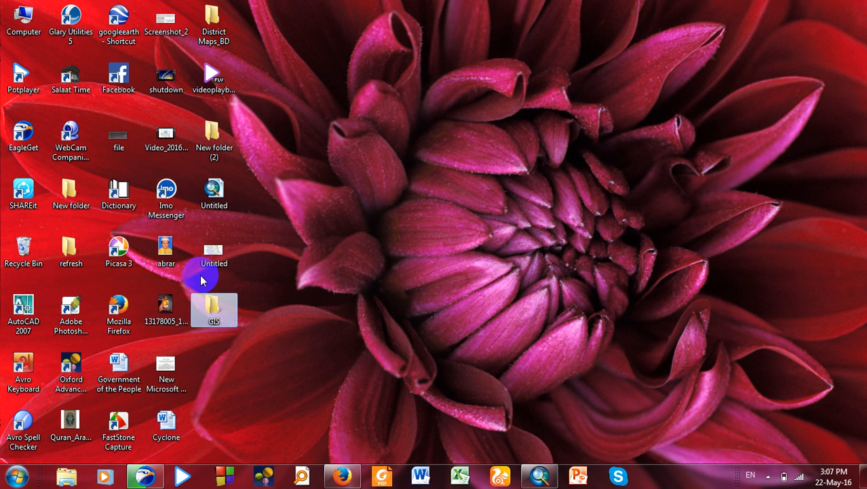
double_click(207, 310)
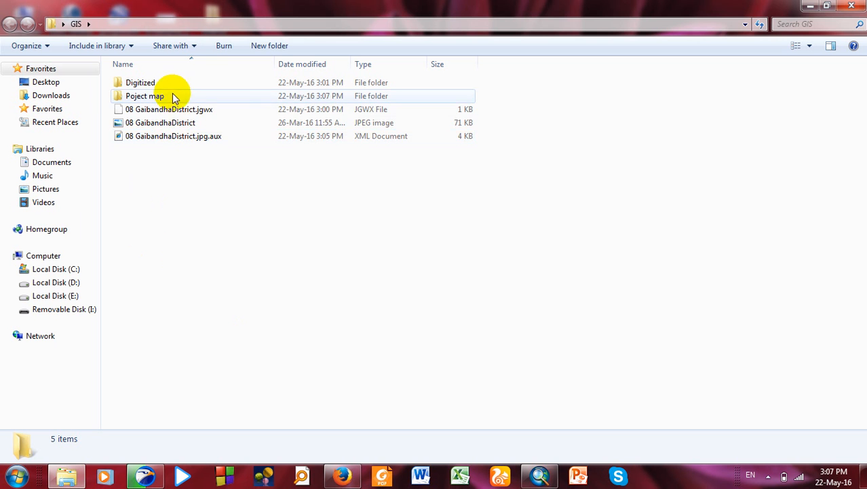
double_click(171, 97)
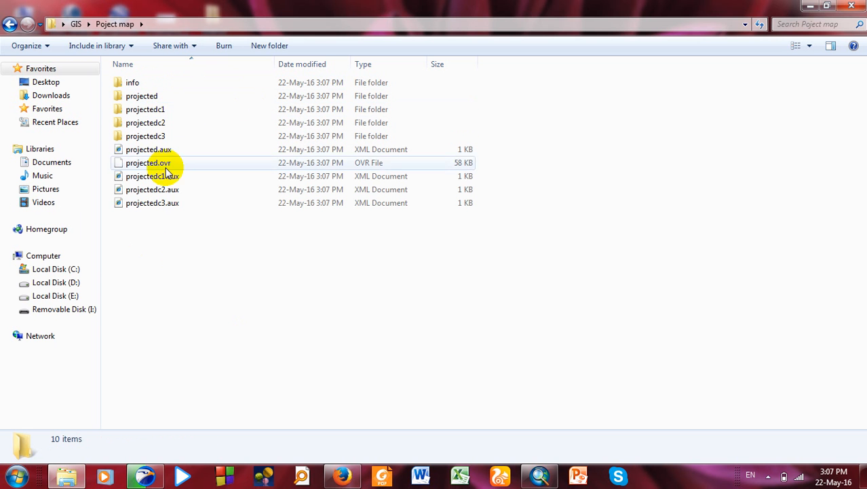
left_click(847, 6)
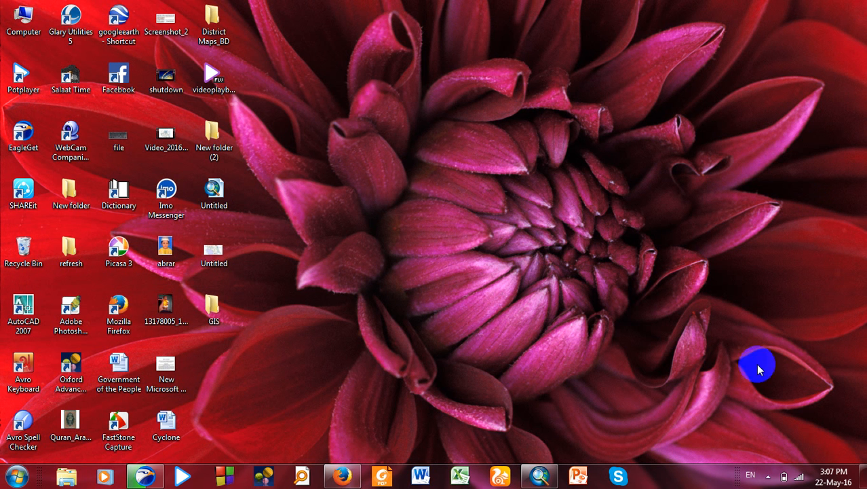
left_click(541, 478)
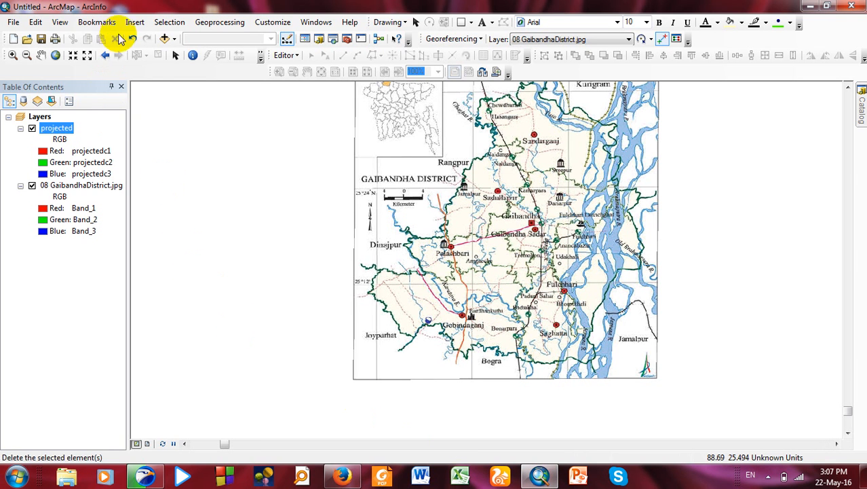
- Set the data frame's coordinate system to the predefined projected UTM system WGS 1984 UTM Zone 45N from the Northern Hemisphere
left_click(60, 21)
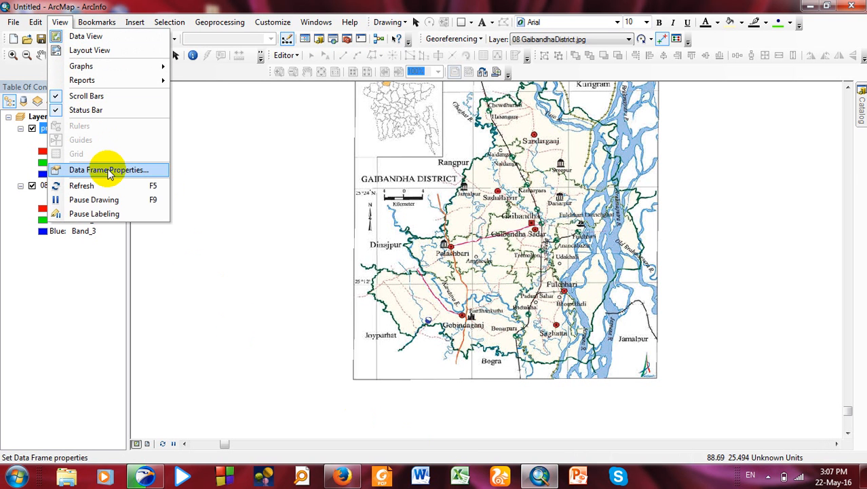
left_click(109, 171)
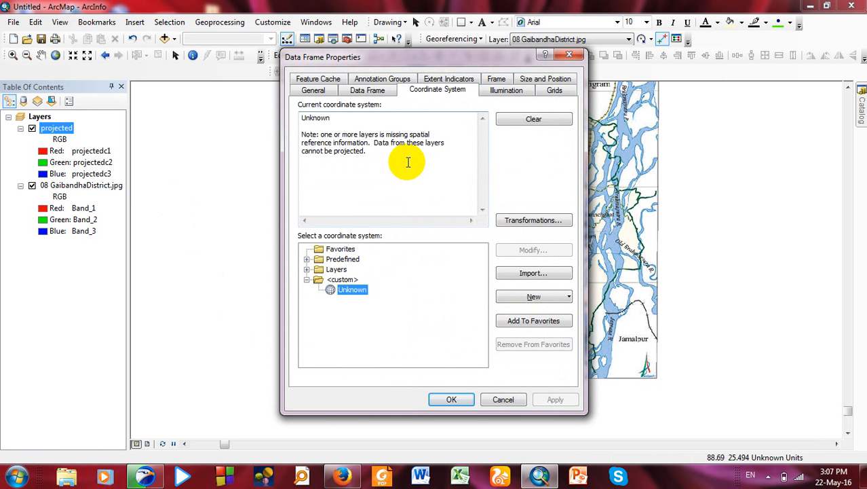
left_click(306, 260)
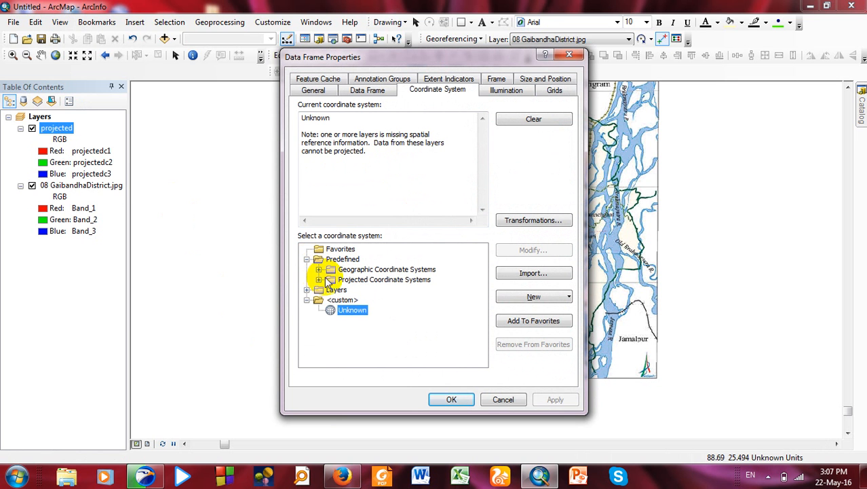
left_click(317, 280)
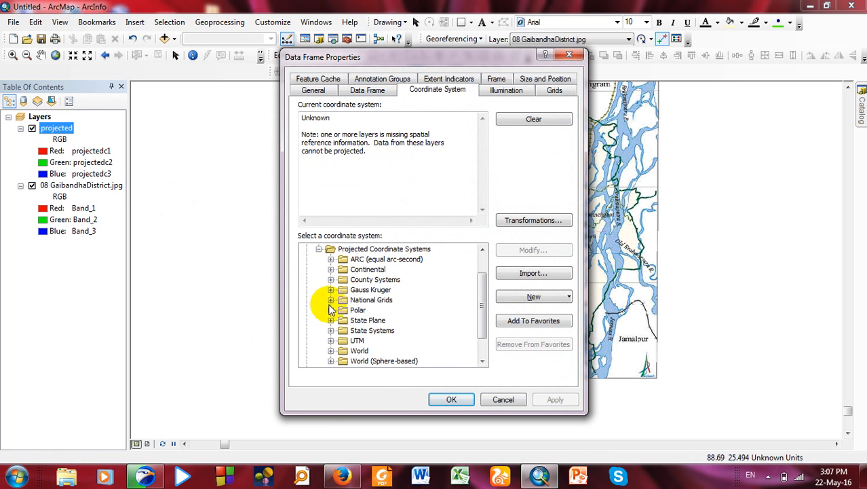
left_click(330, 345)
scroll(330, 345, "down", 3)
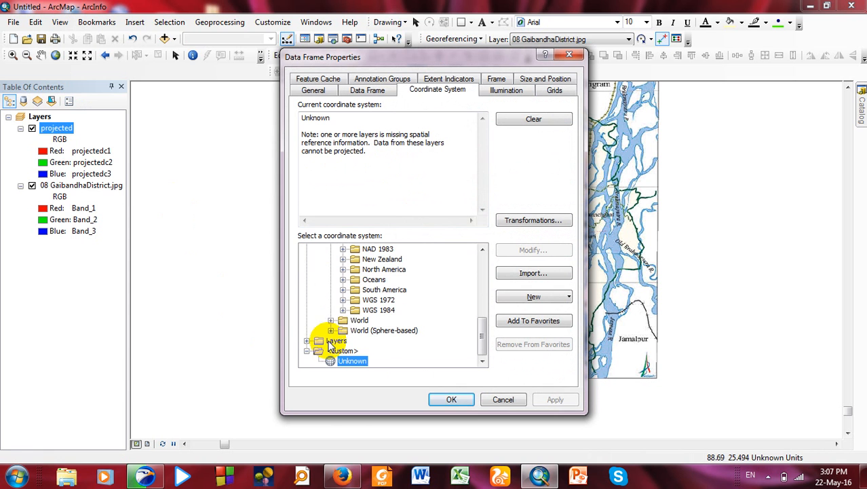
left_click(343, 309)
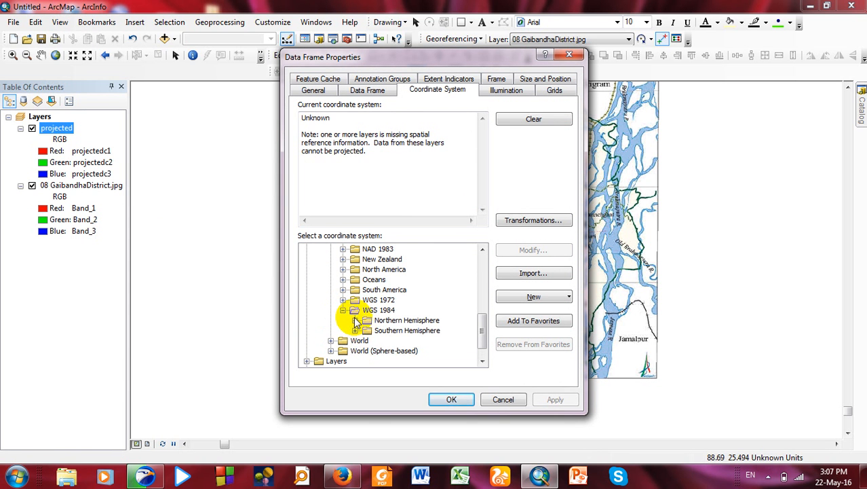
left_click(354, 320)
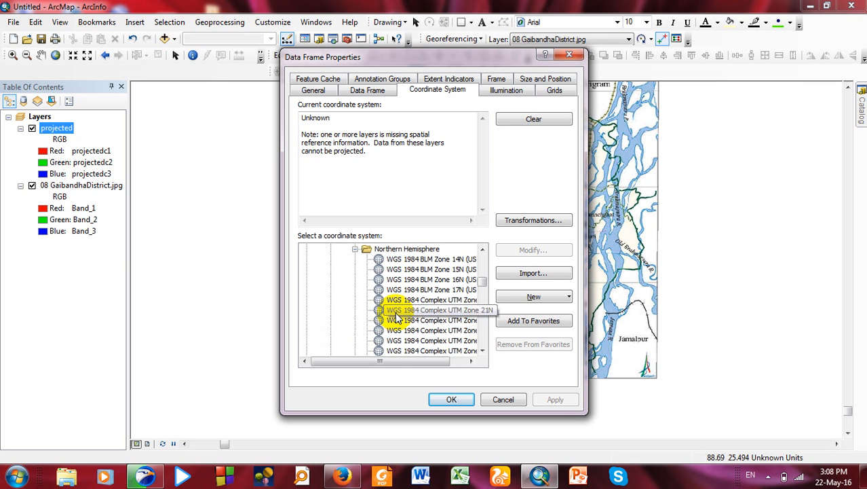
left_click_drag(395, 361, 450, 358)
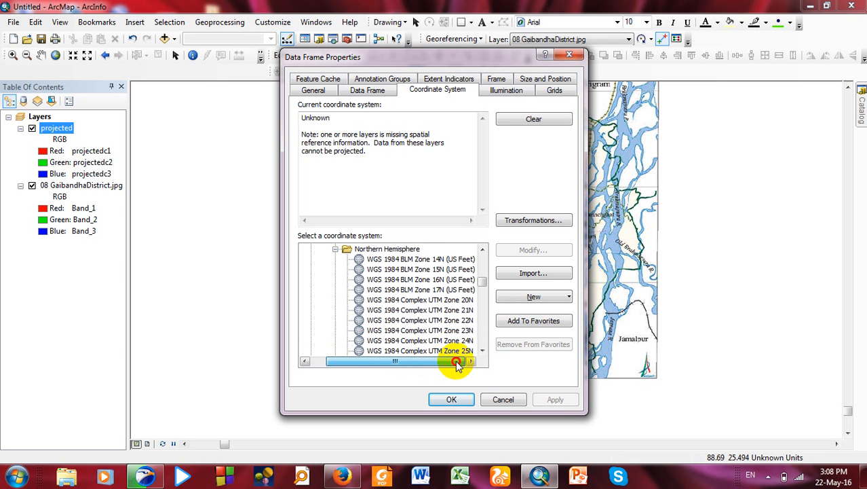
scroll(448, 342, "down", 3)
scroll(428, 331, "down", 12)
scroll(418, 330, "up", 3)
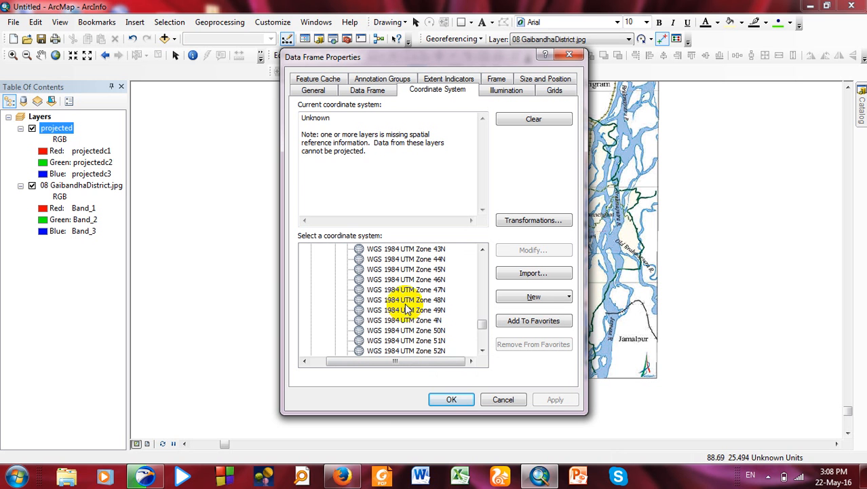
left_click(411, 269)
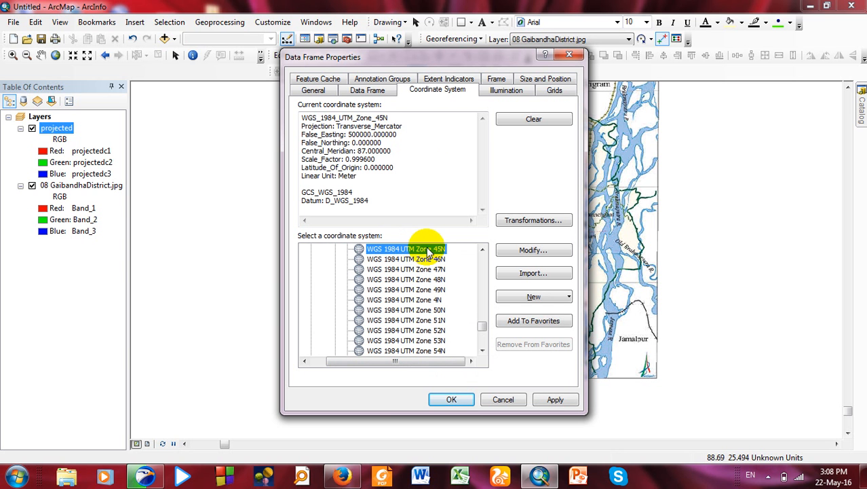
left_click(567, 405)
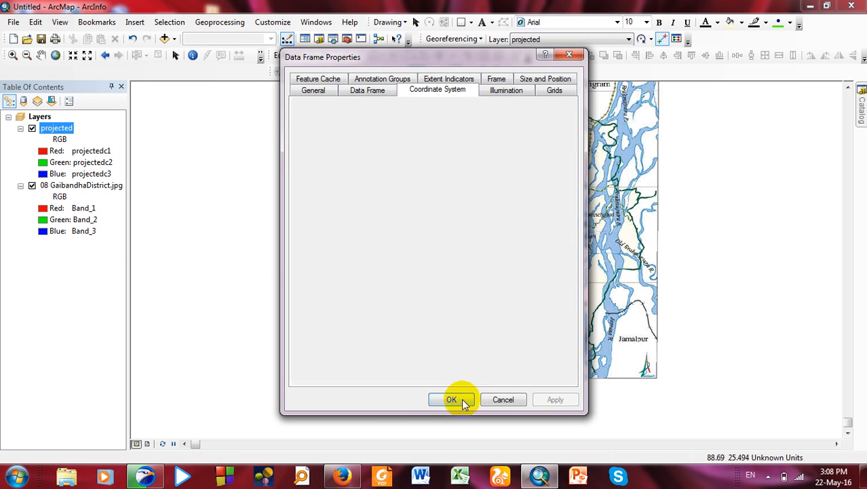
left_click(437, 399)
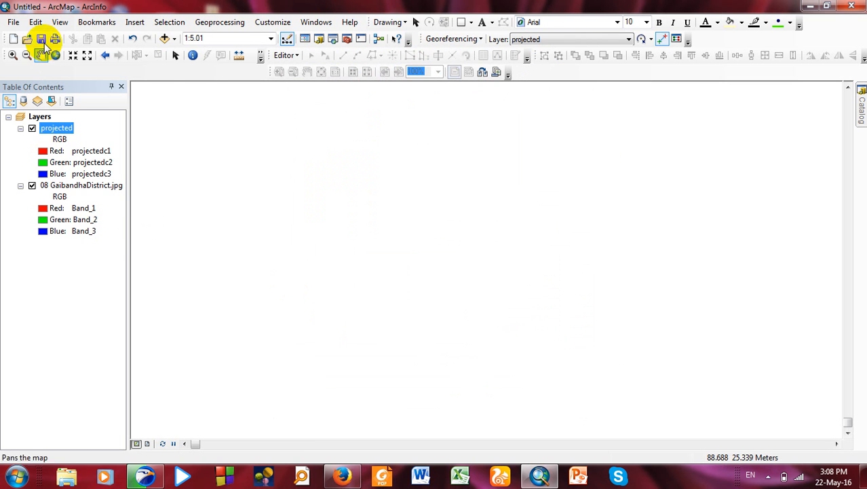
- Review the data frame's current coordinate system in its properties
left_click(59, 22)
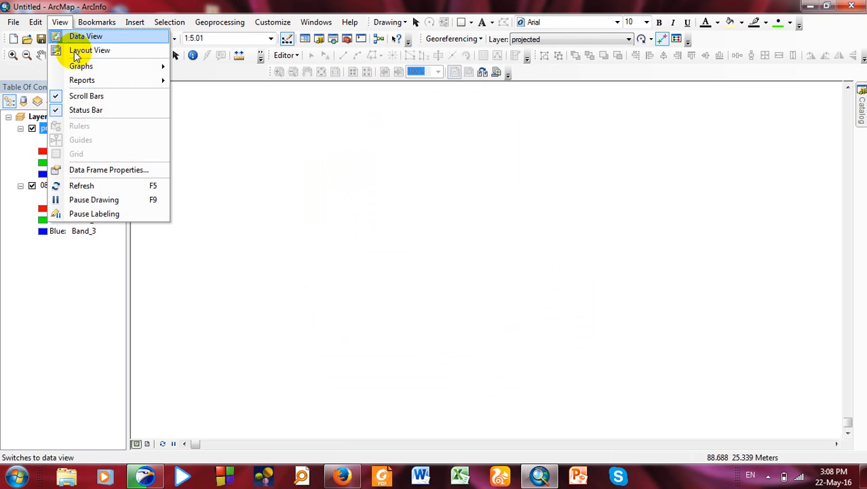
left_click(110, 169)
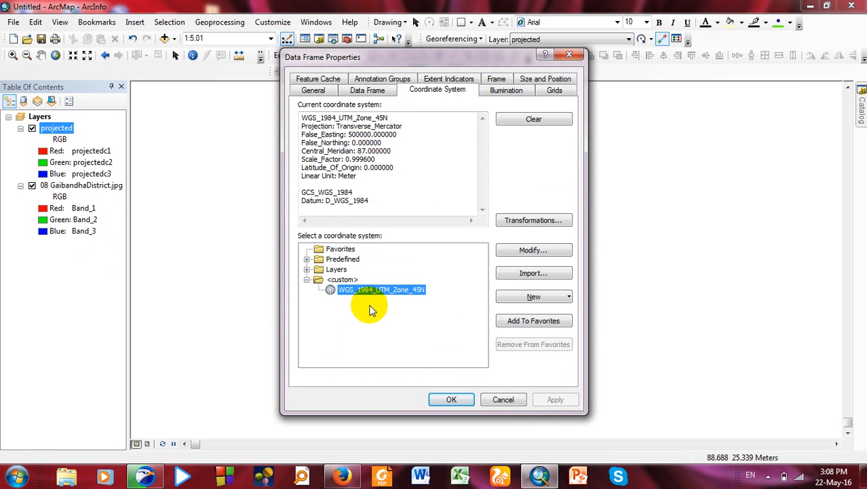
left_click(451, 399)
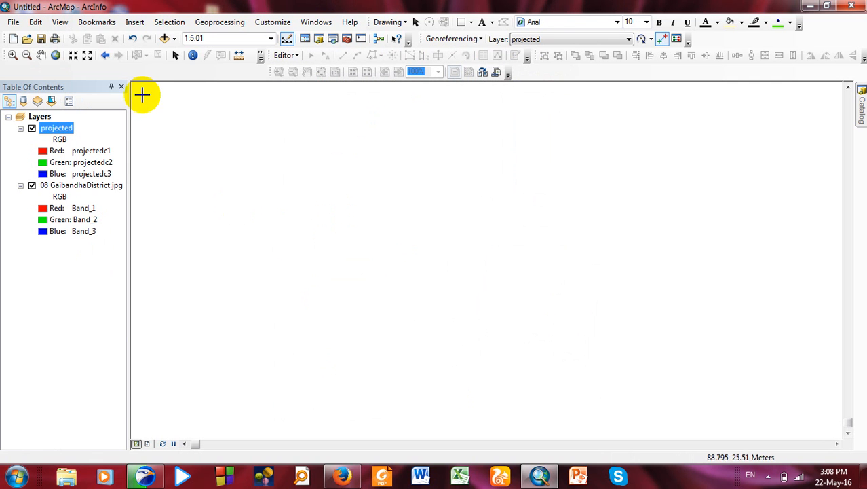
- Show the full map extent and toggle the projected and original district map layers off and on to compare their alignment
left_click(56, 55)
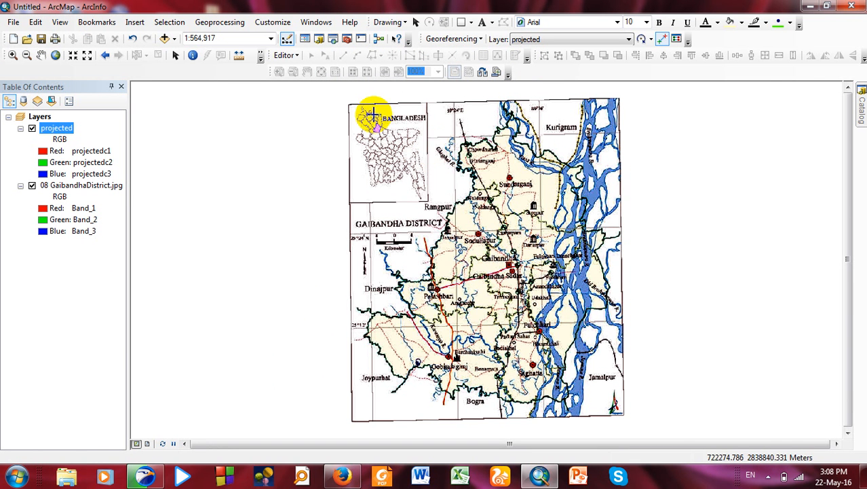
scroll(399, 121, "up", 3)
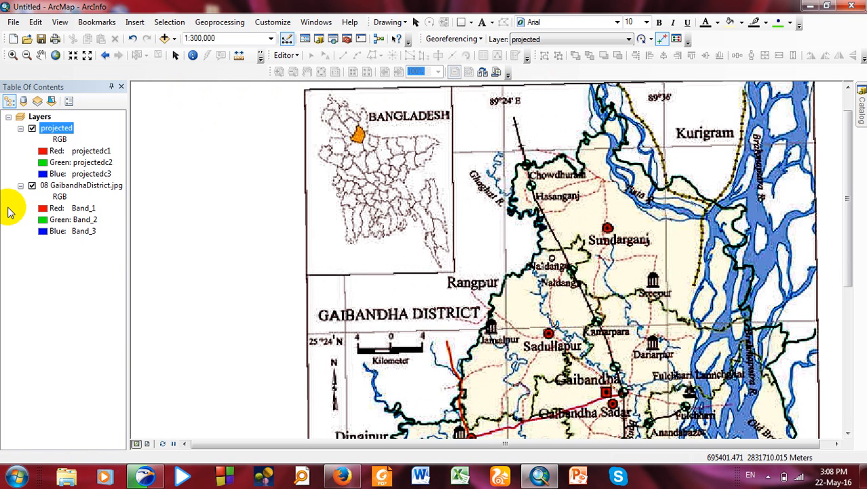
left_click(32, 129)
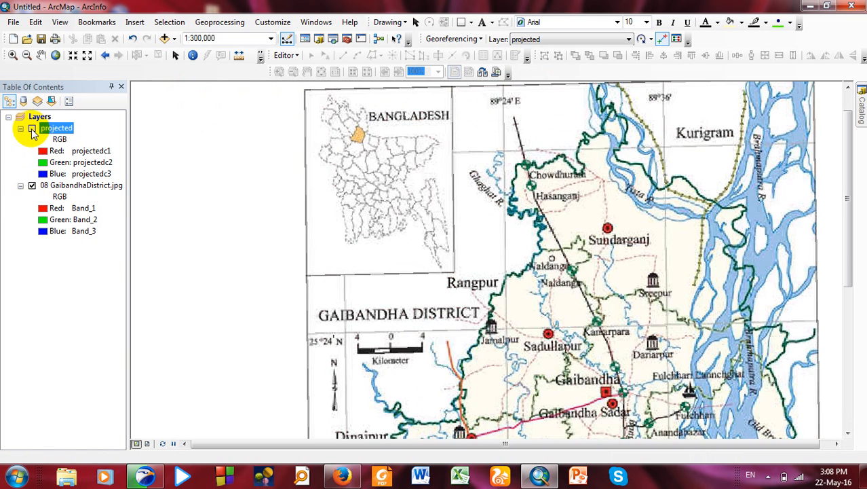
left_click(32, 129)
left_click(32, 129)
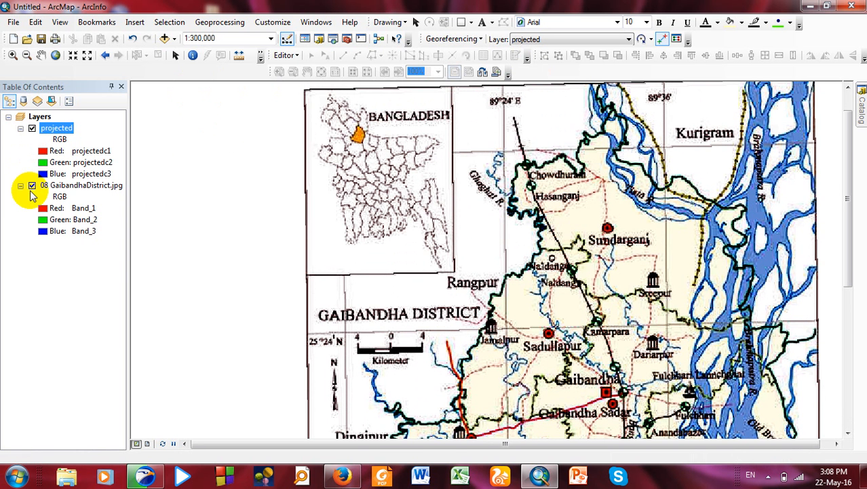
left_click(32, 185)
left_click(32, 185)
left_click(32, 185)
left_click(31, 185)
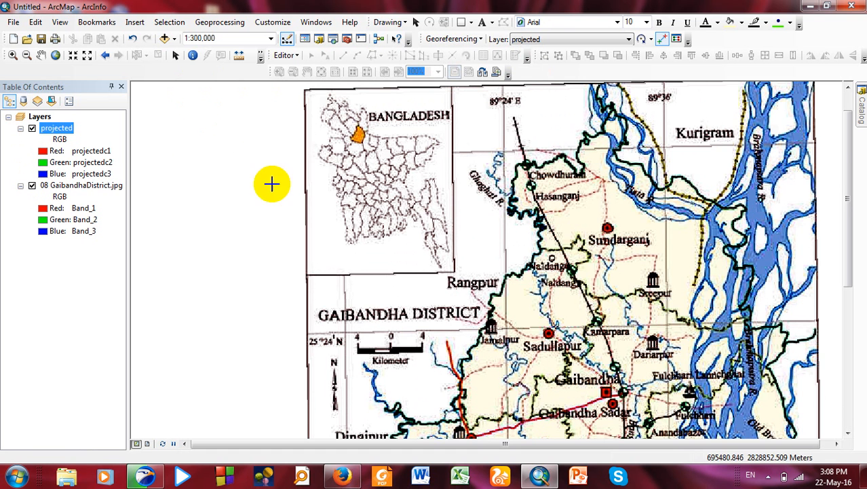
- In a widened Catalog window, collapse the toolboxes and select the Digitized folder under the desktop GIS folder connection
left_click(860, 117)
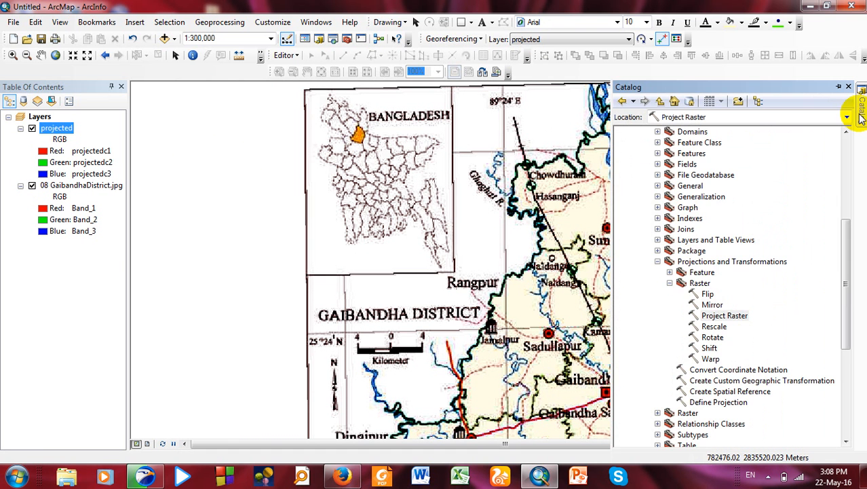
scroll(638, 155, "up", 6)
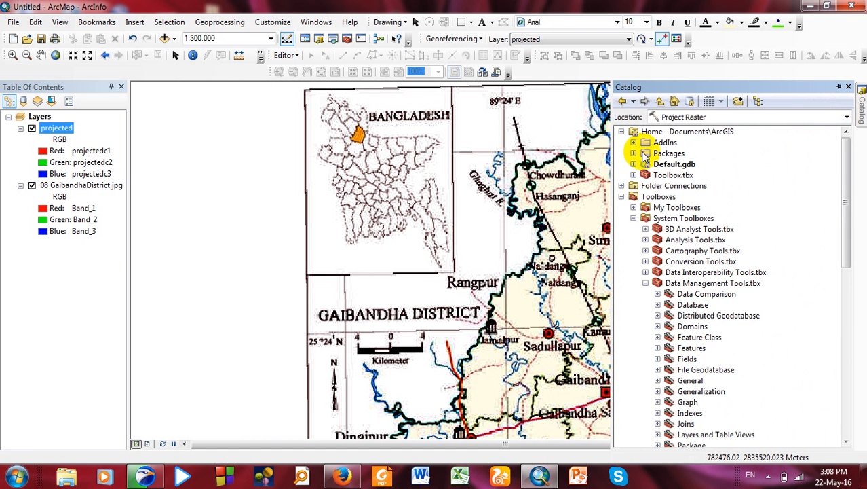
left_click(621, 197)
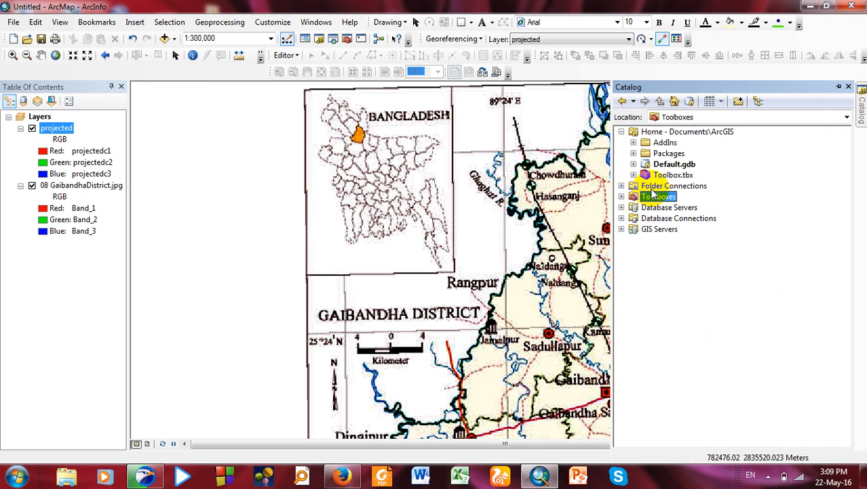
left_click(621, 186)
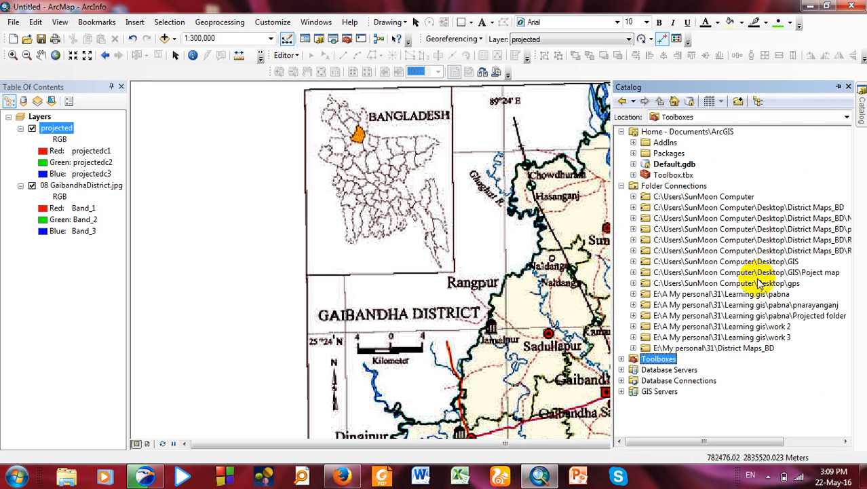
left_click_drag(610, 354, 521, 359)
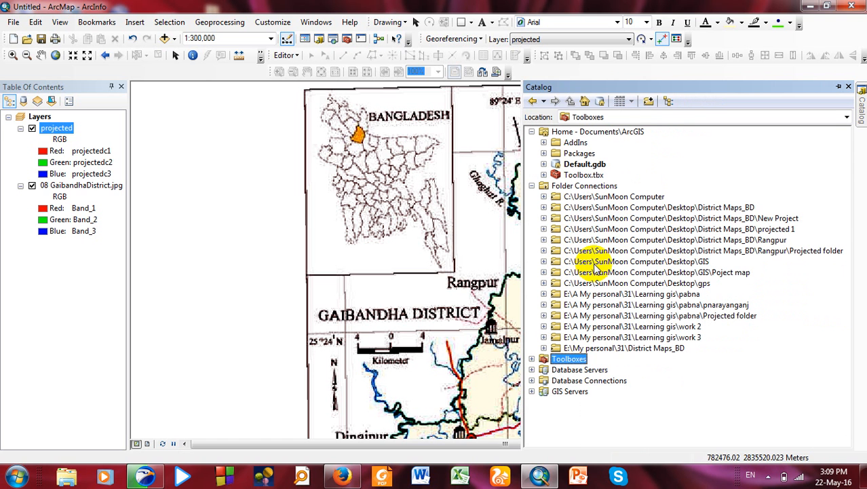
left_click(684, 265)
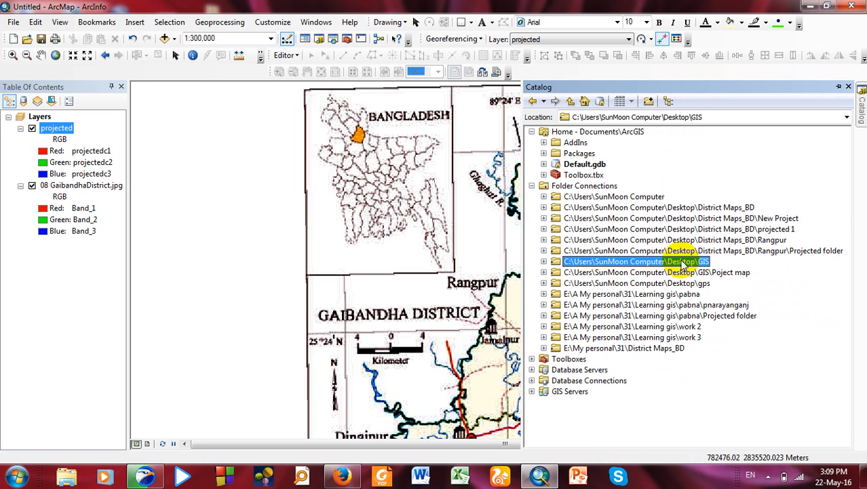
left_click(544, 262)
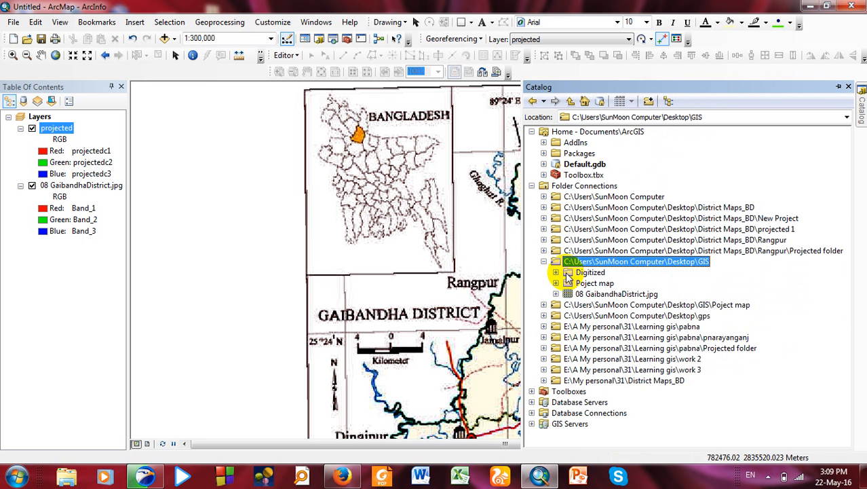
left_click(555, 273)
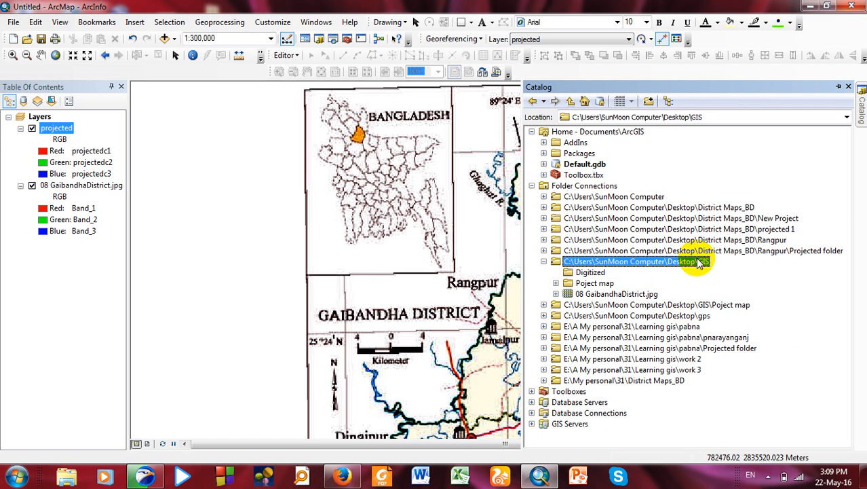
left_click(587, 273)
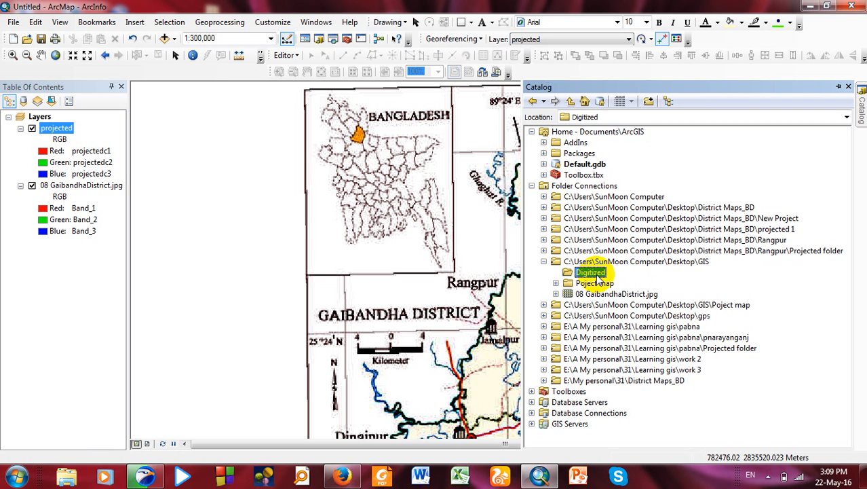
- Start a new shapefile in the Digitized folder, naming it Upozilla and setting its feature type to Polygon
right_click(596, 274)
mouse_move(693, 360)
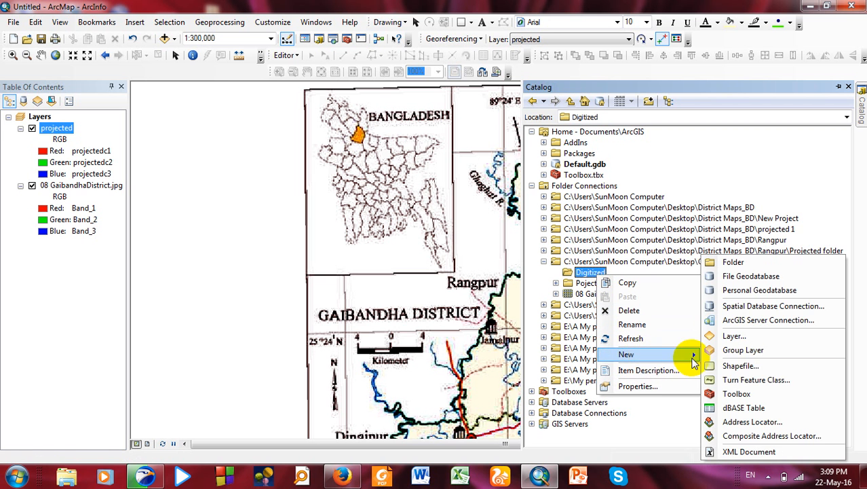
left_click(743, 367)
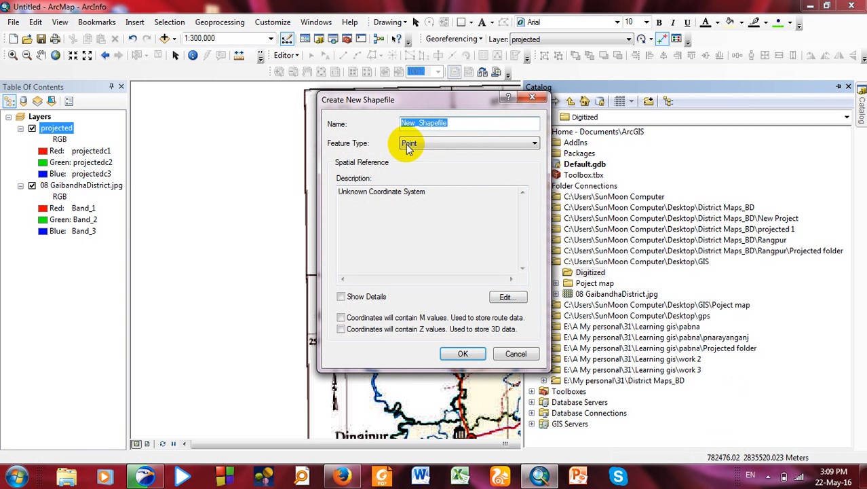
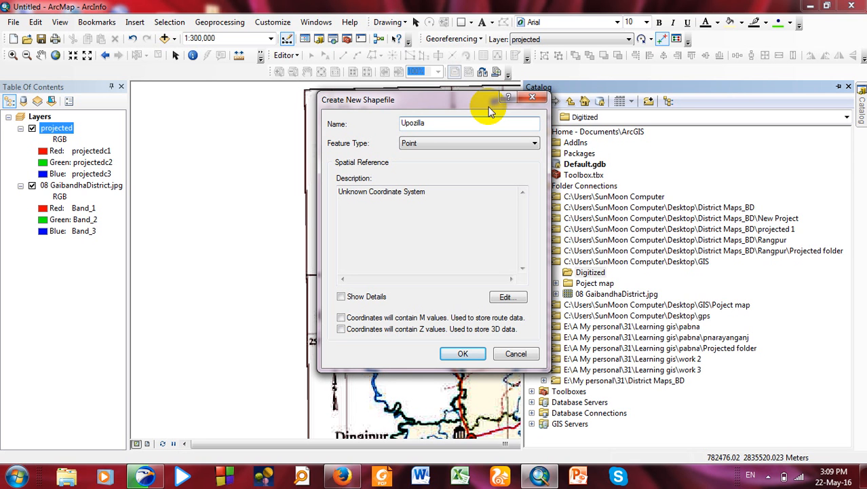
left_click(528, 144)
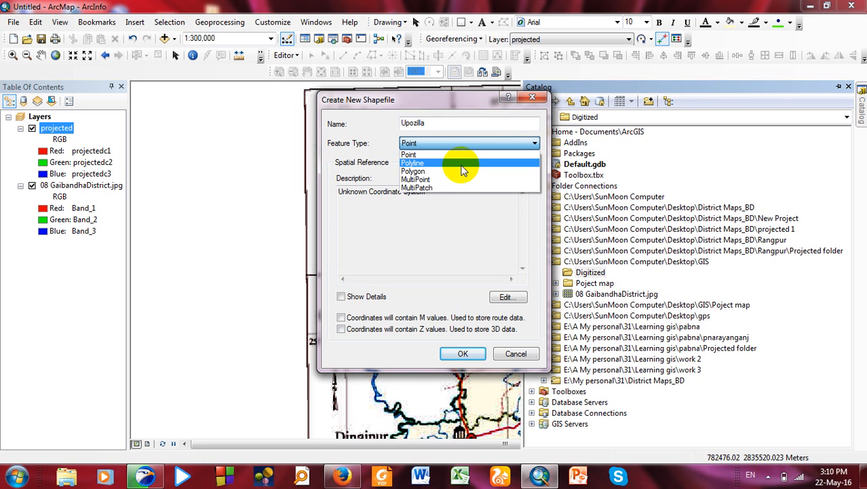
left_click(464, 171)
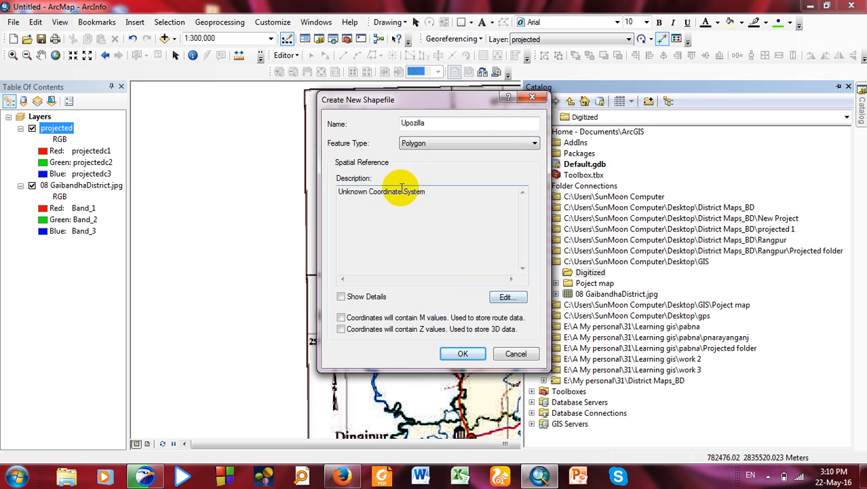
- Assign the predefined projected system WGS 1984 UTM Zone 45N from the Northern Hemisphere to the new shapefile and create it
left_click(507, 296)
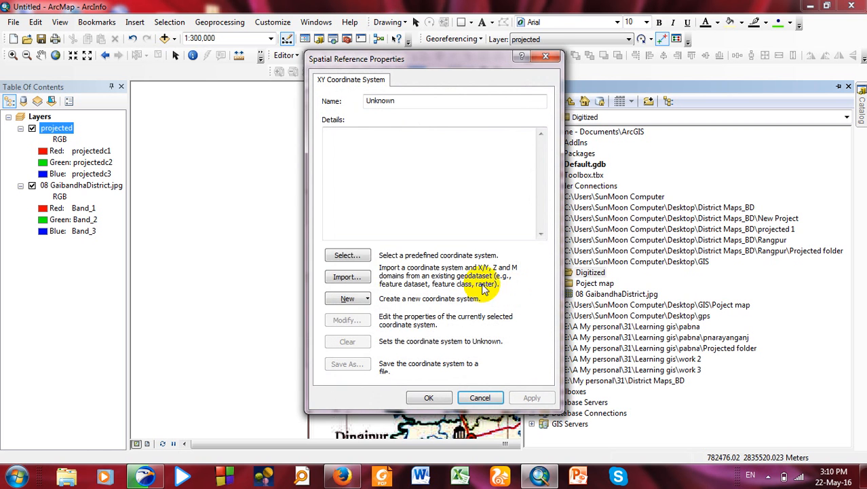
left_click(348, 256)
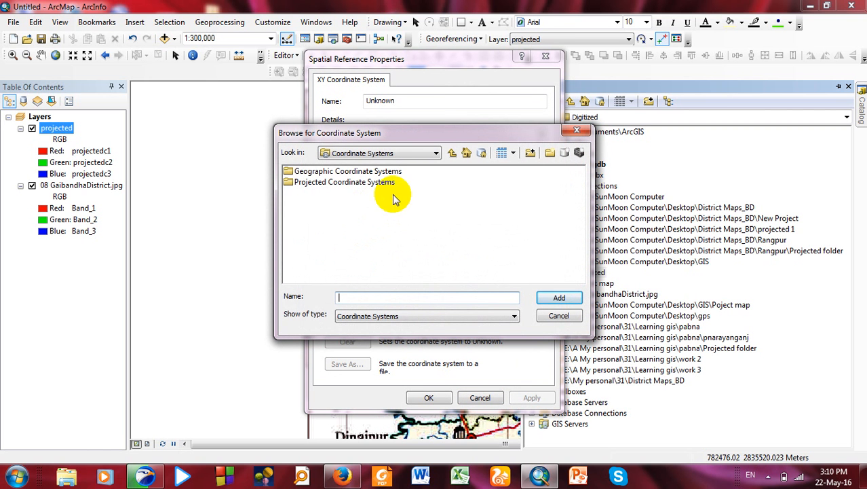
double_click(349, 182)
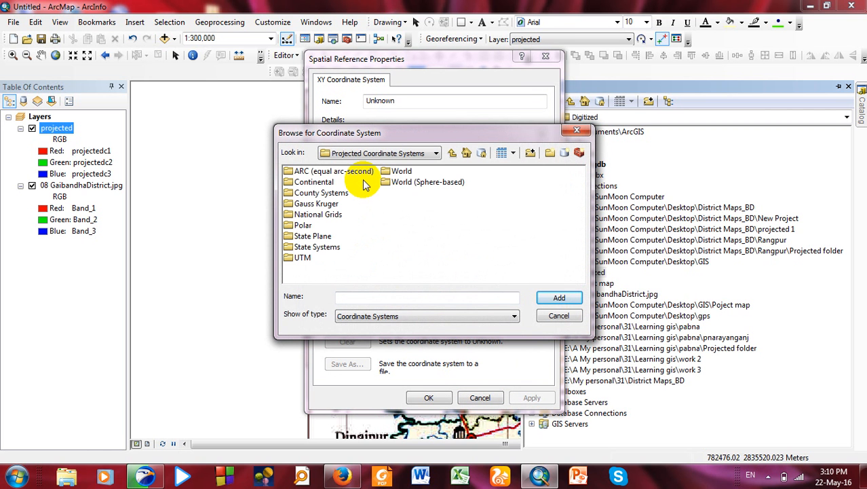
double_click(303, 258)
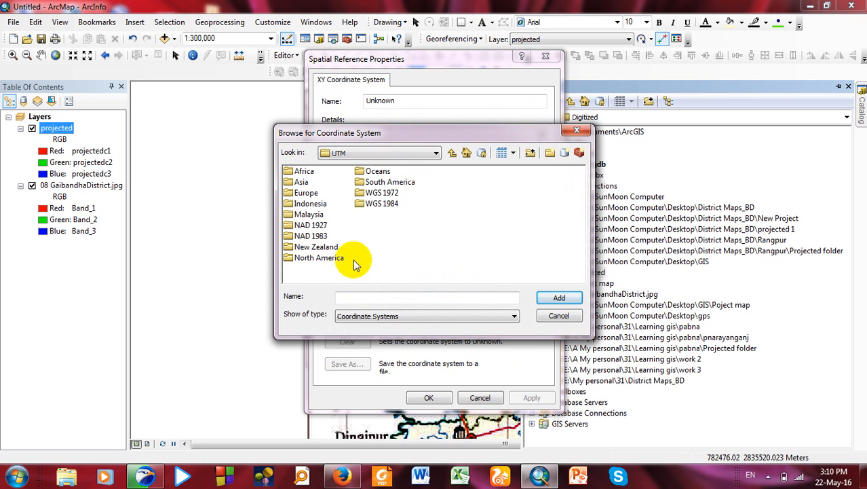
double_click(381, 204)
double_click(319, 174)
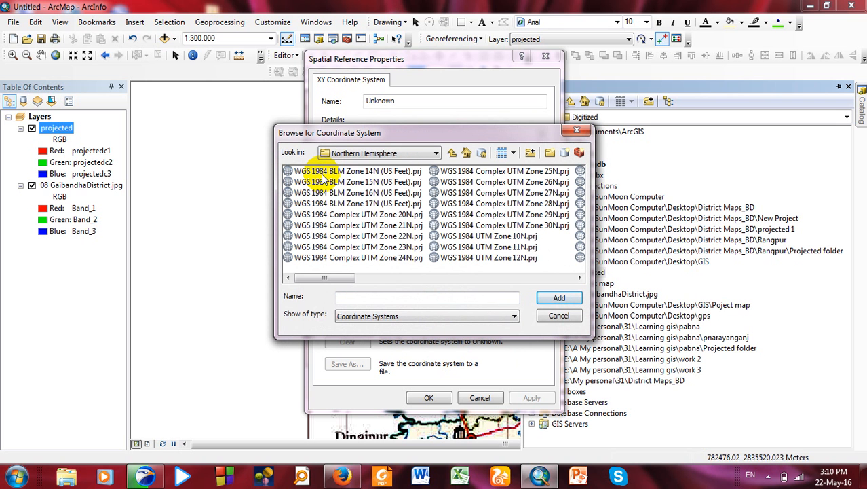
left_click_drag(581, 280, 581, 279)
left_click(520, 258)
left_click(551, 297)
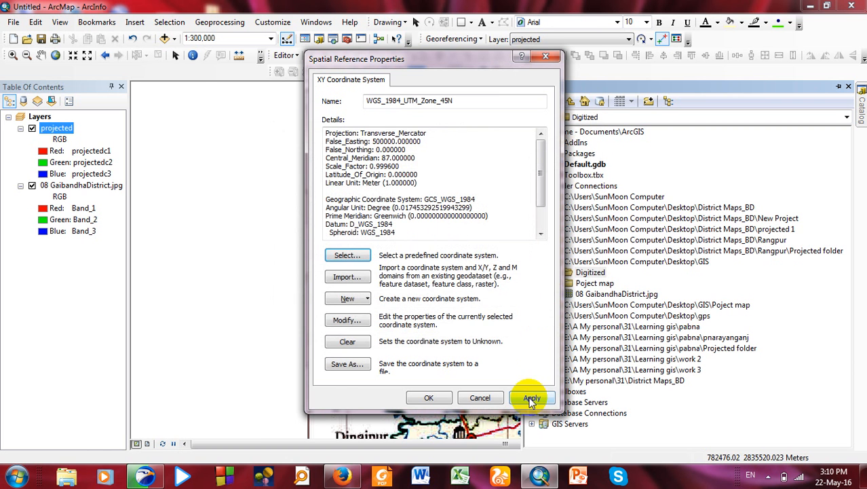
left_click(532, 399)
left_click(437, 399)
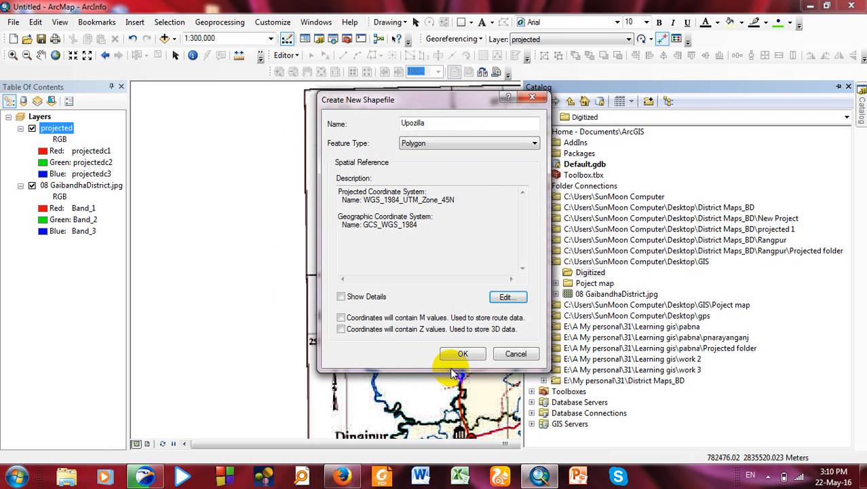
left_click(473, 353)
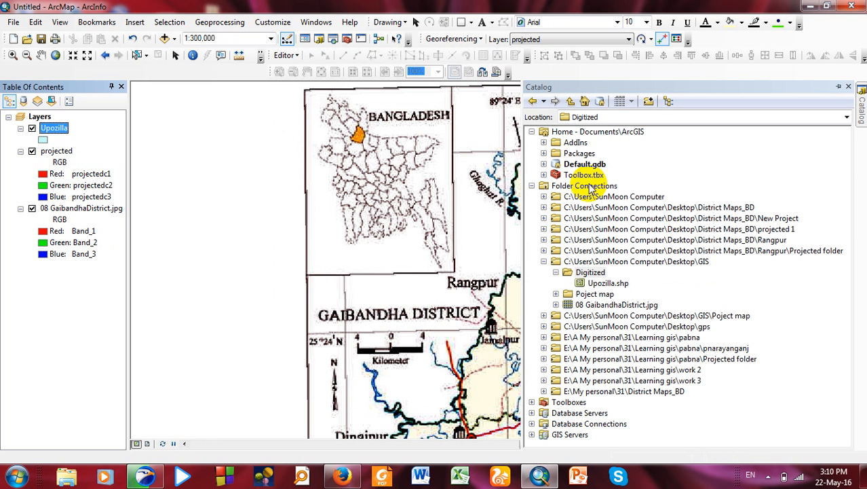
- Select Upozilla.shp in the Catalog, narrow the Catalog window and show the district map at 1:300,000
left_click(598, 282)
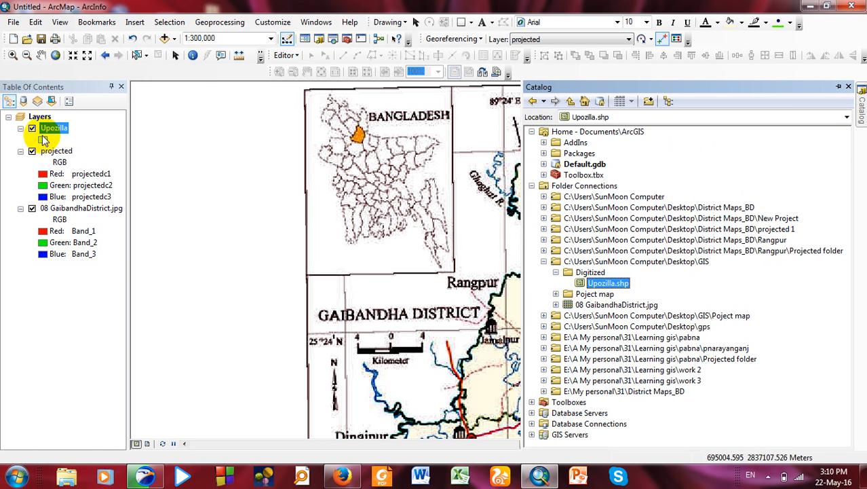
left_click_drag(523, 249, 752, 252)
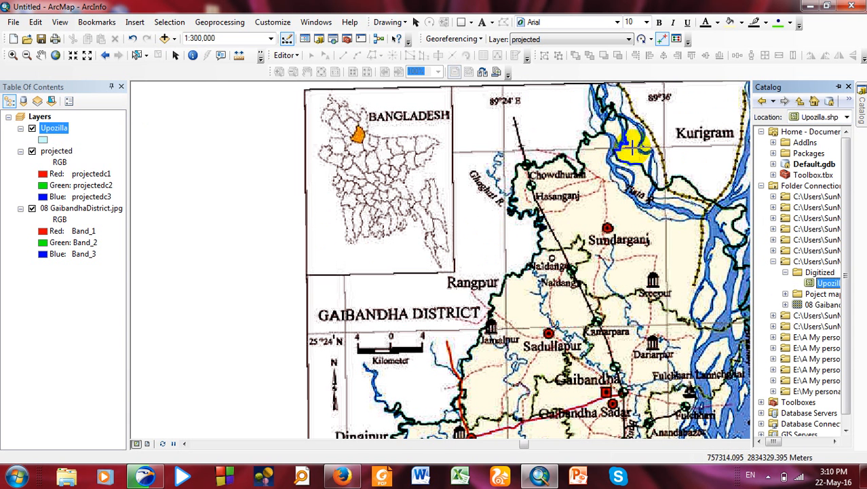
scroll(627, 160, "down", 1)
scroll(626, 160, "up", 3)
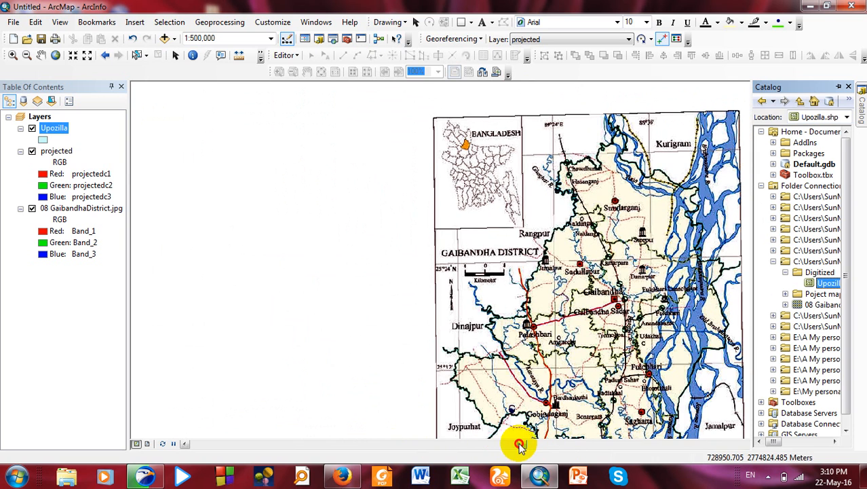
left_click_drag(520, 444, 522, 445)
scroll(508, 288, "up", 2)
scroll(508, 288, "down", 2)
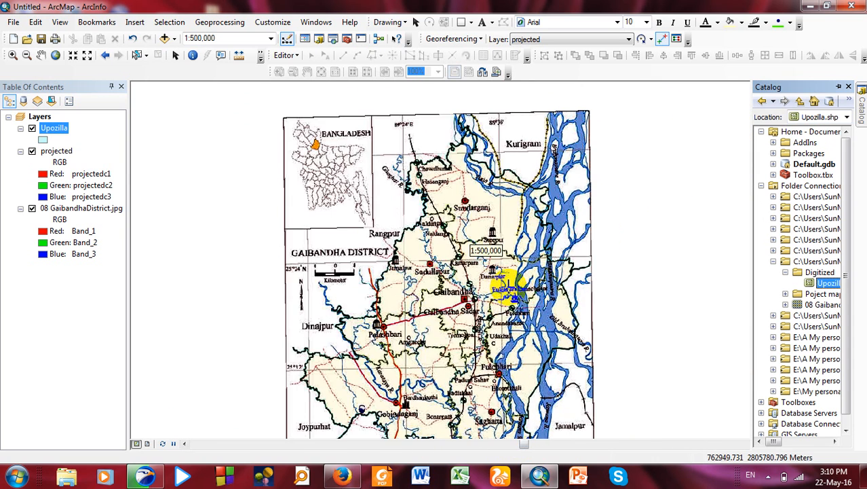
scroll(508, 288, "down", 2)
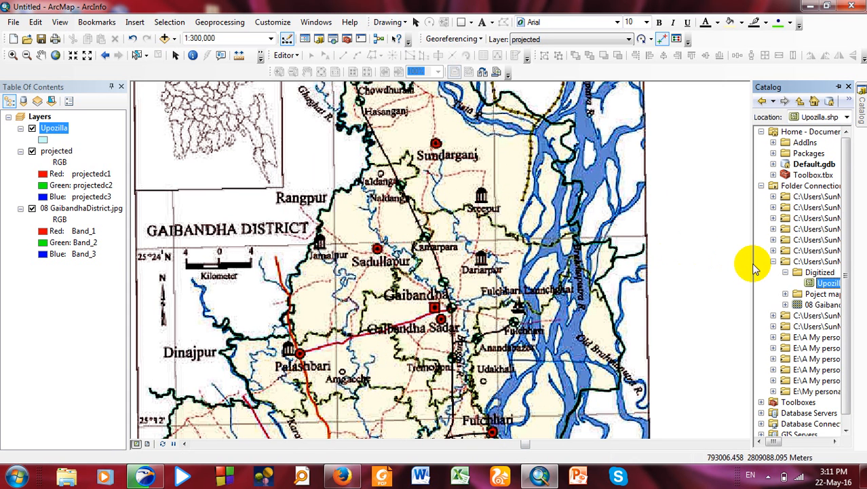
left_click_drag(751, 263, 737, 264)
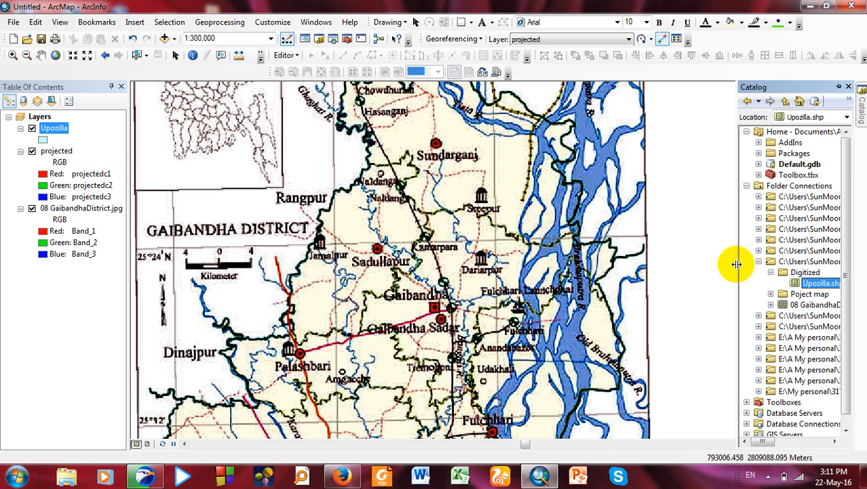
- Start an editing session with the Upozilla layer selected and choose its feature template with the Polygon construction tool
left_click(32, 129)
left_click(56, 129)
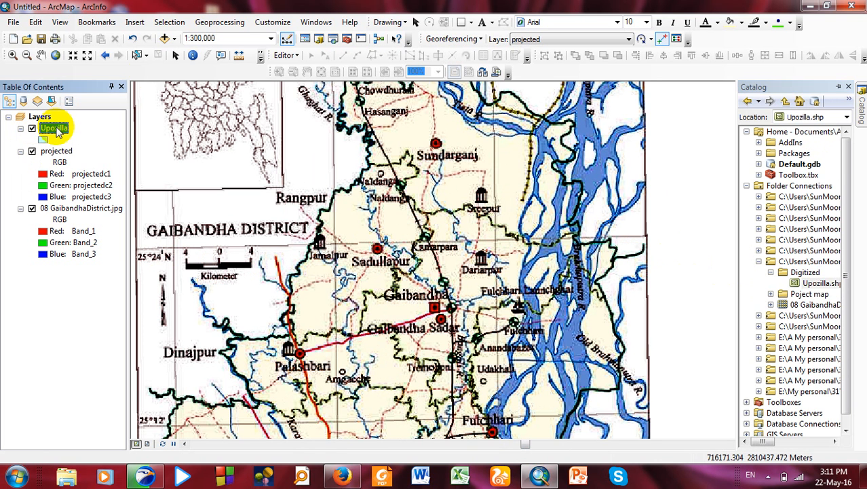
left_click(286, 55)
left_click(297, 67)
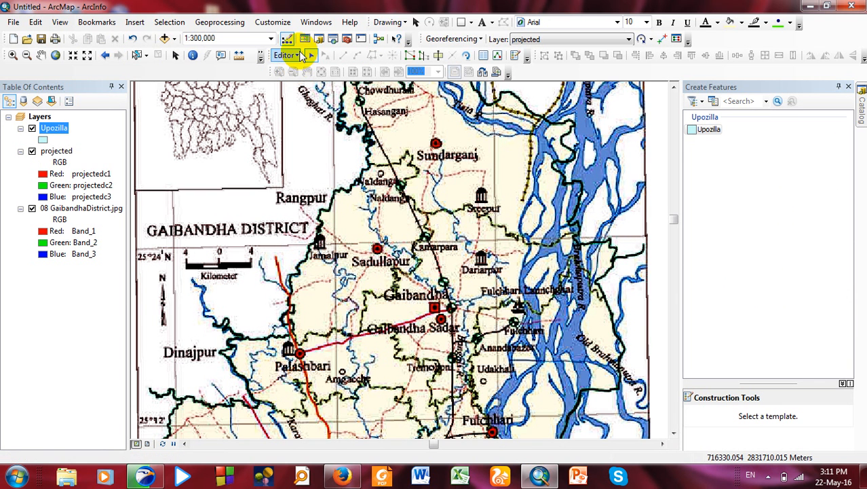
left_click(692, 131)
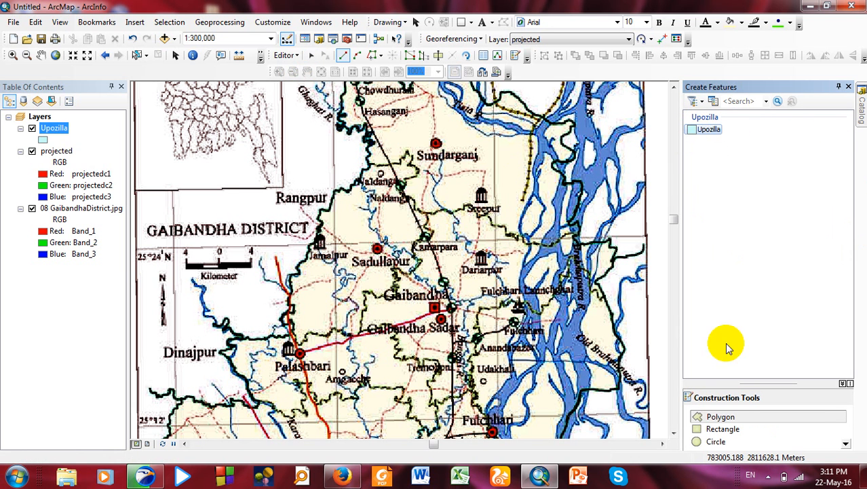
left_click(736, 419)
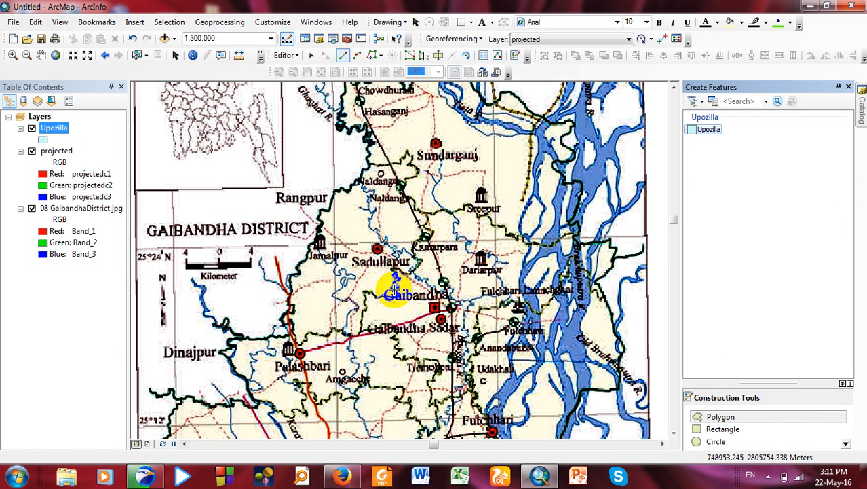
- Begin an Upozilla polygon just below the Jamalpur label and trace the blue river southward to its bend southwest of Sadullapur
scroll(394, 289, "up", 2)
scroll(394, 288, "down", 6)
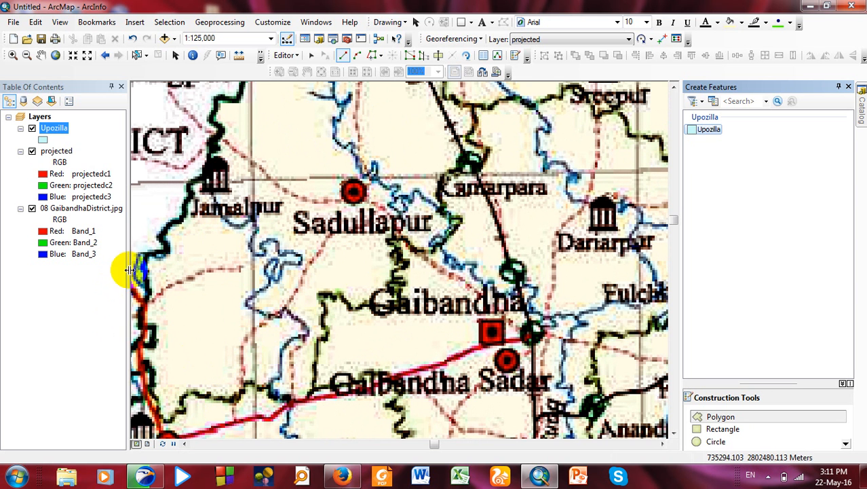
left_click(226, 221)
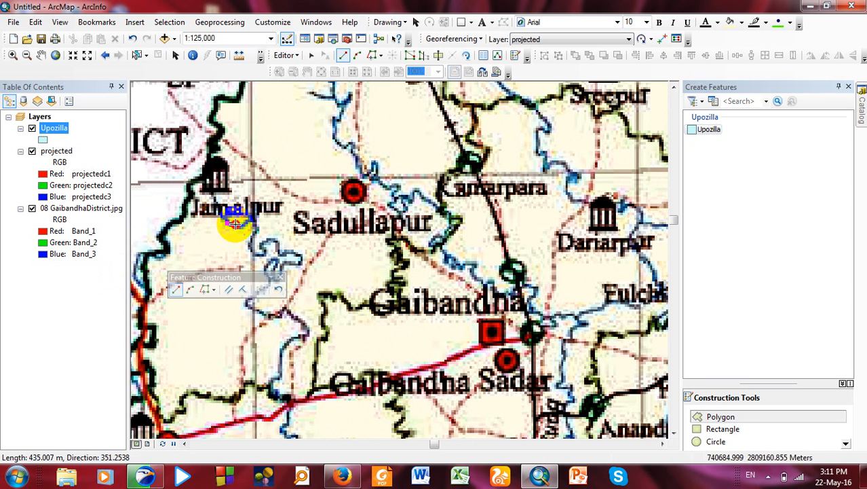
left_click(235, 224)
left_click(240, 221)
left_click(257, 218)
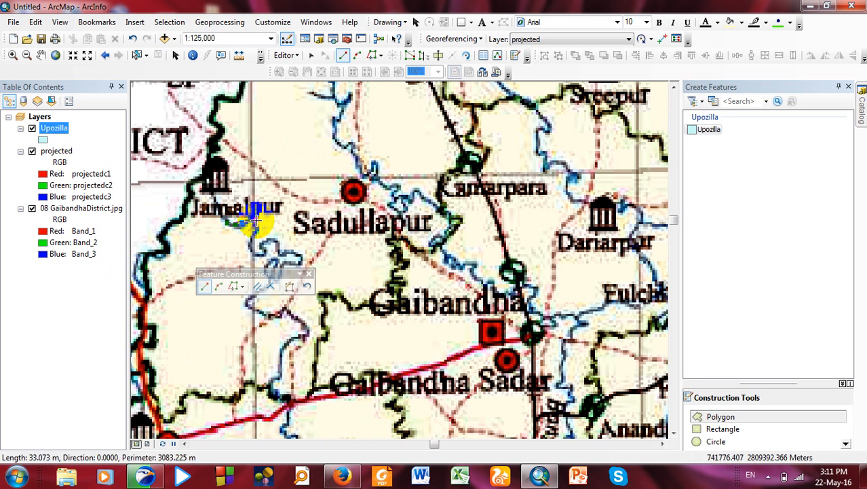
left_click(257, 228)
left_click(251, 236)
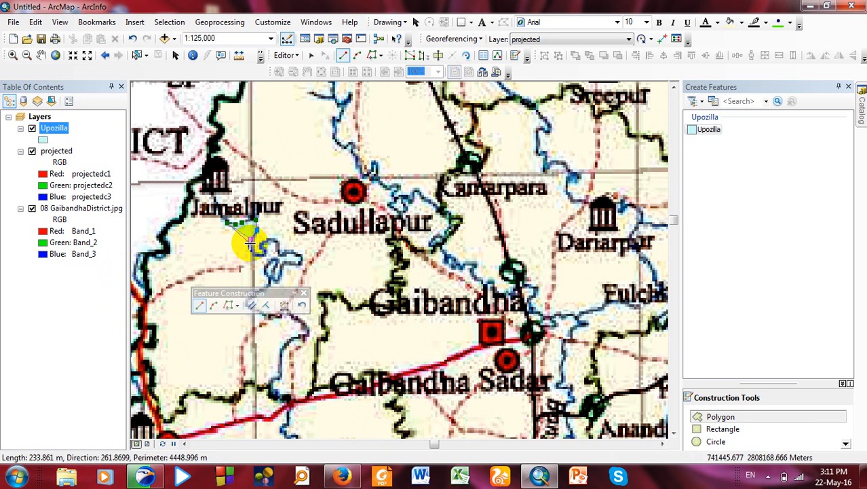
left_click(251, 243)
left_click(255, 250)
left_click(263, 247)
left_click(261, 242)
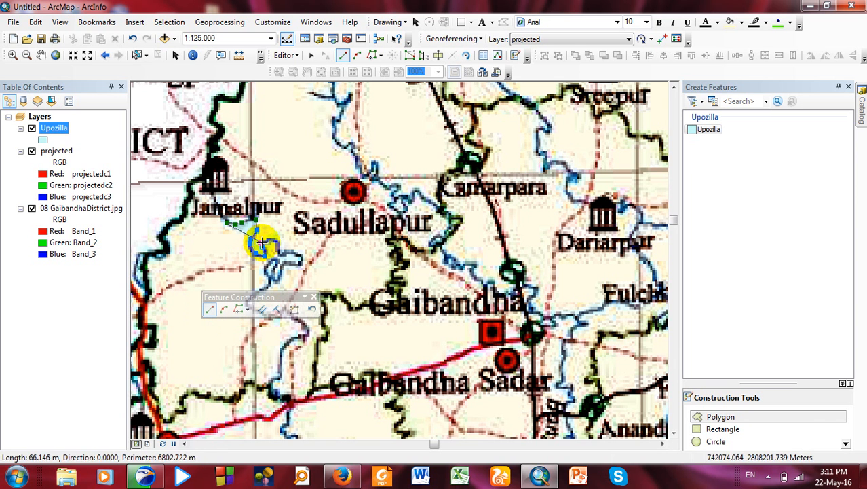
left_click(270, 243)
left_click(277, 243)
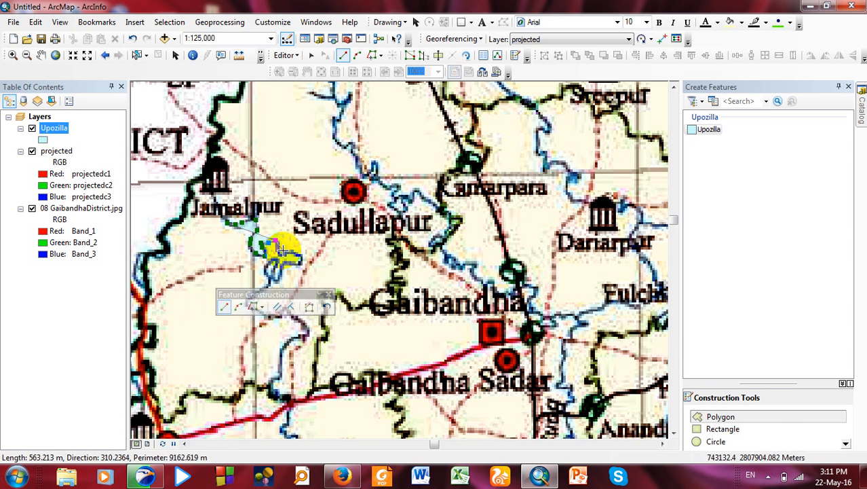
- Continue the polygon sketch around the outer side of the river loop southwest of Sadullapur and back southwestward
left_click(271, 244)
left_click(281, 249)
left_click(288, 253)
left_click(294, 253)
left_click(302, 254)
left_click(302, 261)
left_click(296, 266)
left_click(285, 262)
left_click(283, 270)
left_click(278, 274)
left_click(274, 277)
left_click(271, 281)
left_click(267, 284)
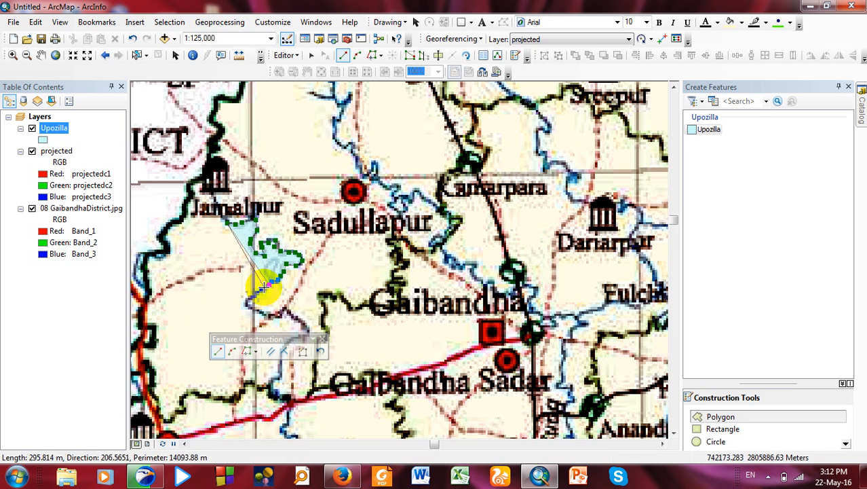
- Extend the polygon sketch around the river's next westward bend and back east towards the boundary west of Gaibandha
left_click(258, 289)
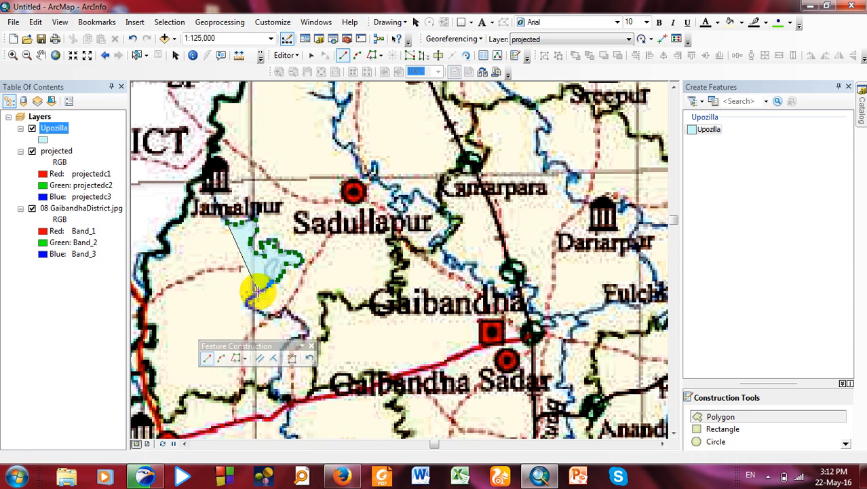
left_click(252, 303)
left_click(261, 313)
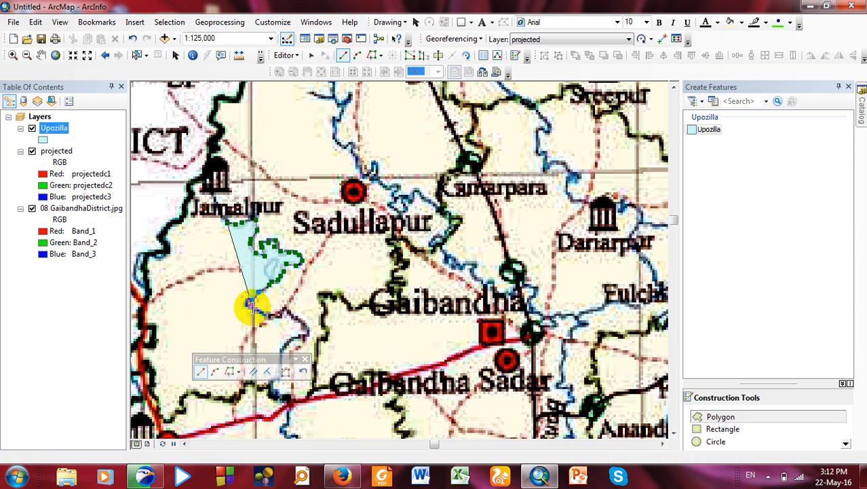
left_click(262, 314)
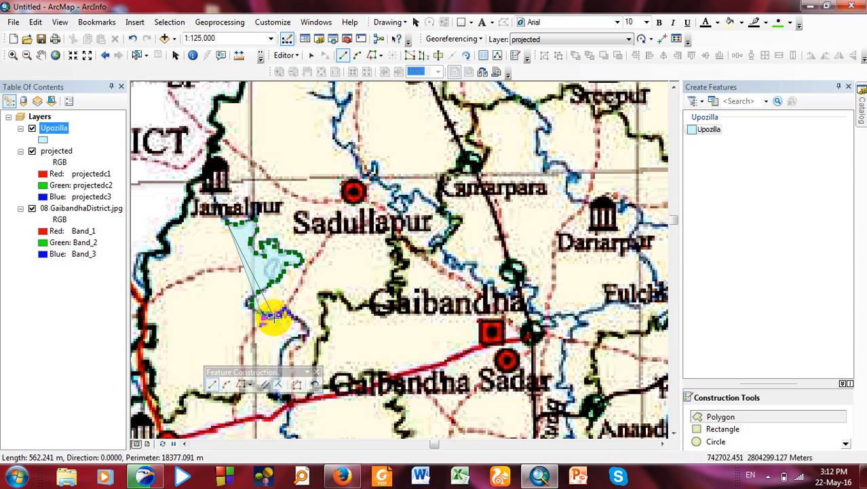
left_click(285, 311)
left_click(284, 310)
left_click(285, 307)
left_click(289, 307)
left_click(290, 310)
left_click(292, 313)
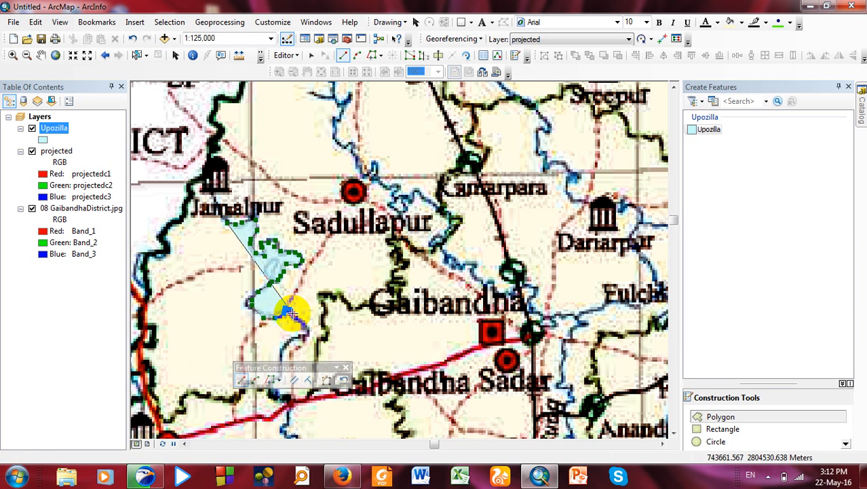
left_click(296, 320)
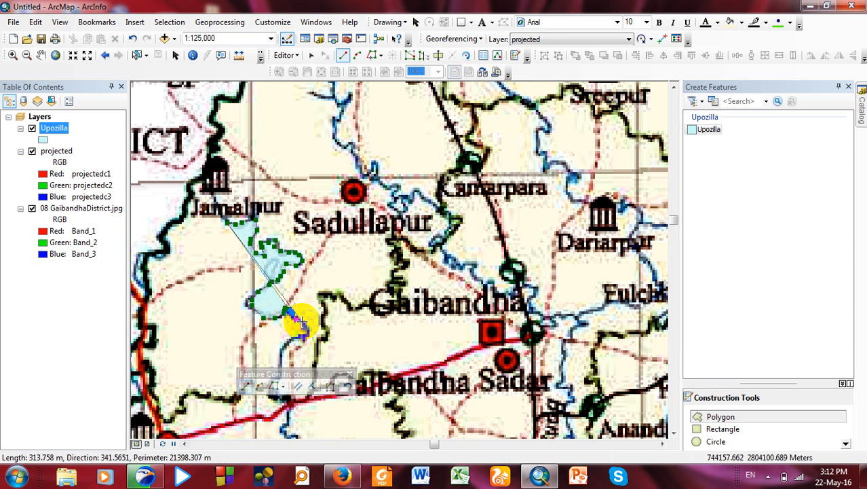
- Trace the polygon edge southward along the river to the dark boundary line just north of the red road
left_click(300, 327)
left_click(297, 334)
left_click(291, 340)
left_click(289, 347)
left_click(287, 352)
left_click(284, 361)
left_click(276, 373)
left_click(277, 382)
left_click(280, 390)
- Trace the polygon edge westward along the dark boundary line to its end beside the orange road near Palashbari
left_click(273, 393)
left_click(265, 391)
left_click(256, 387)
left_click(252, 389)
left_click(248, 390)
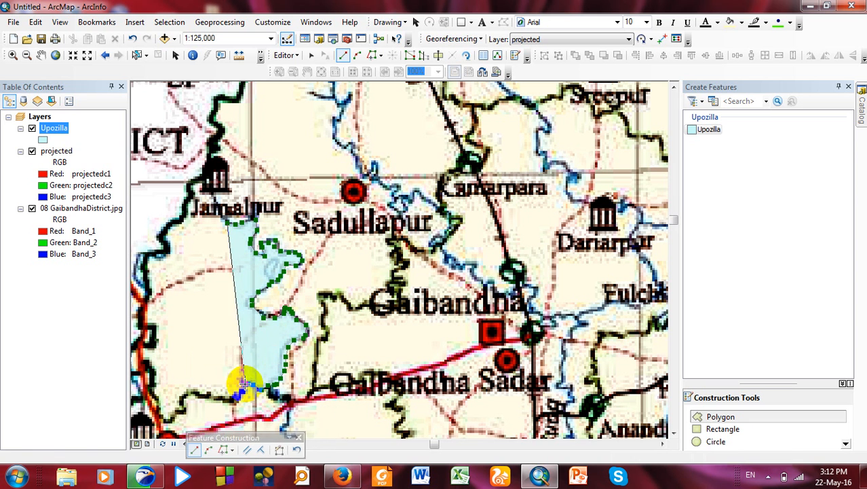
left_click(245, 393)
left_click(231, 400)
left_click(225, 400)
left_click(218, 398)
left_click(205, 397)
left_click(192, 393)
left_click(185, 393)
left_click(182, 400)
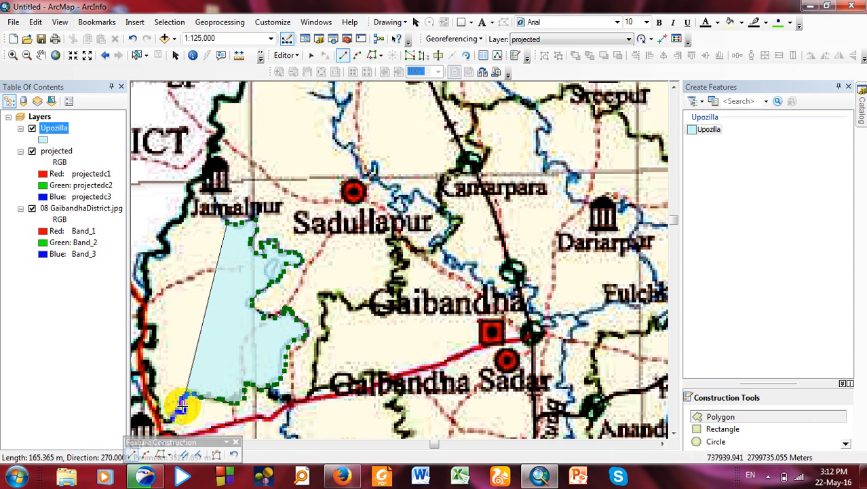
left_click(171, 407)
left_click(167, 417)
left_click(165, 418)
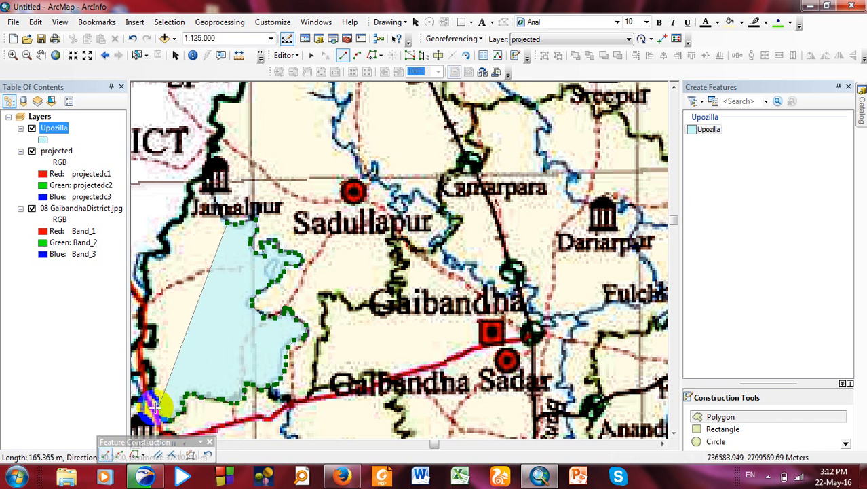
- Trace the polygon's western edge northward beside the orange road up to where the red dashed road branches off
left_click(153, 398)
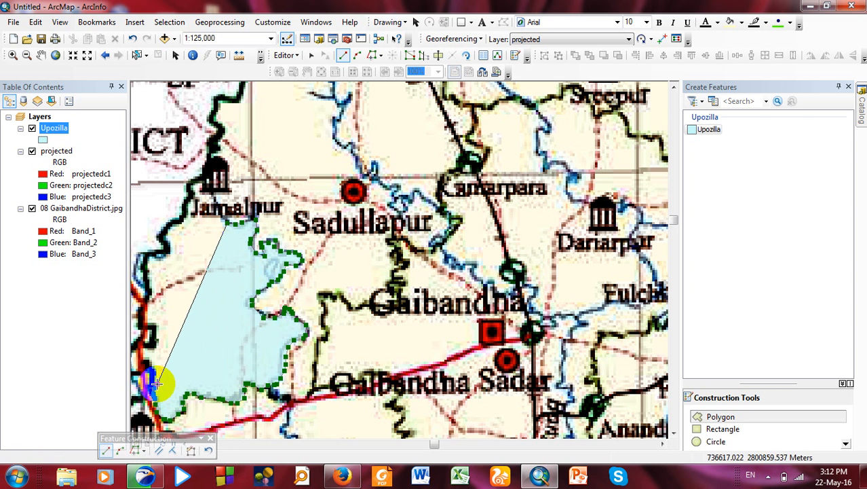
left_click(150, 358)
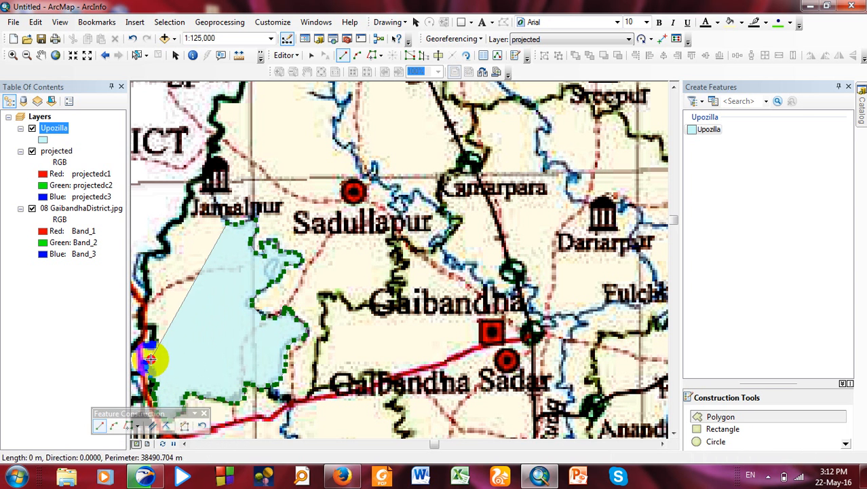
left_click(138, 350)
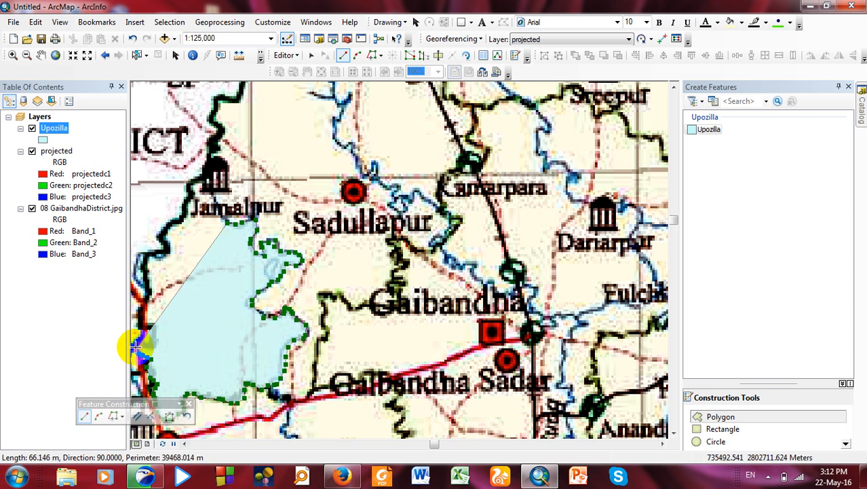
left_click(145, 342)
left_click(154, 329)
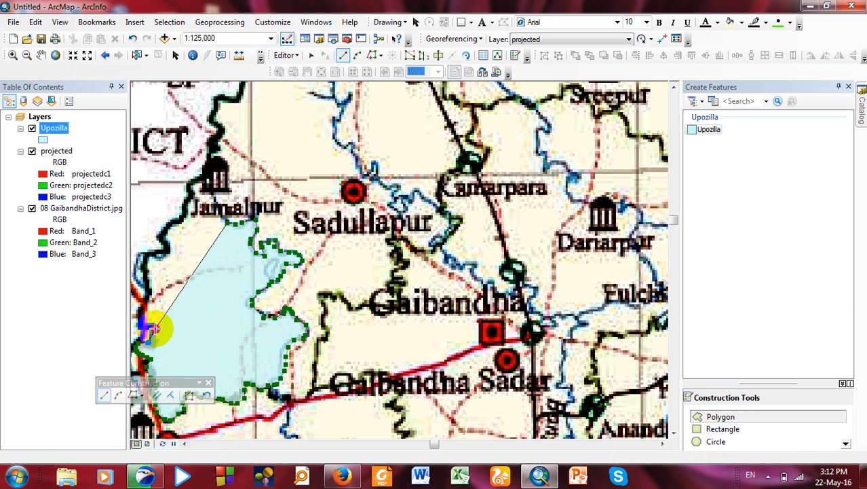
left_click(147, 326)
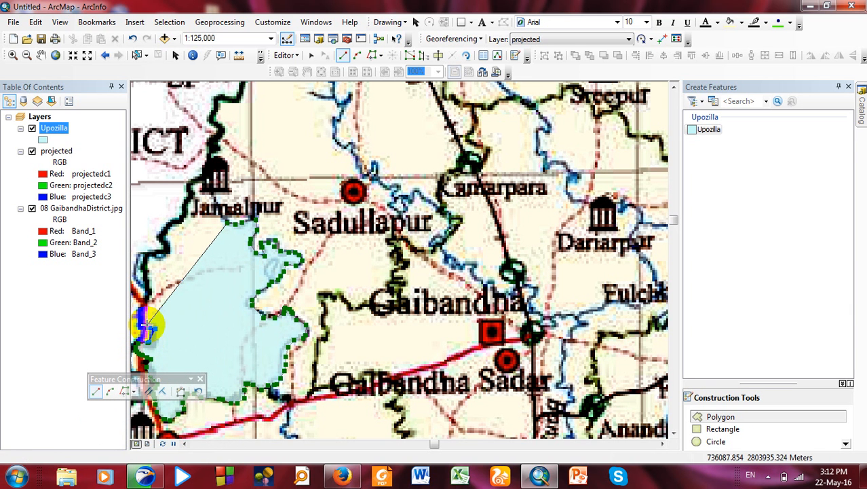
left_click(144, 313)
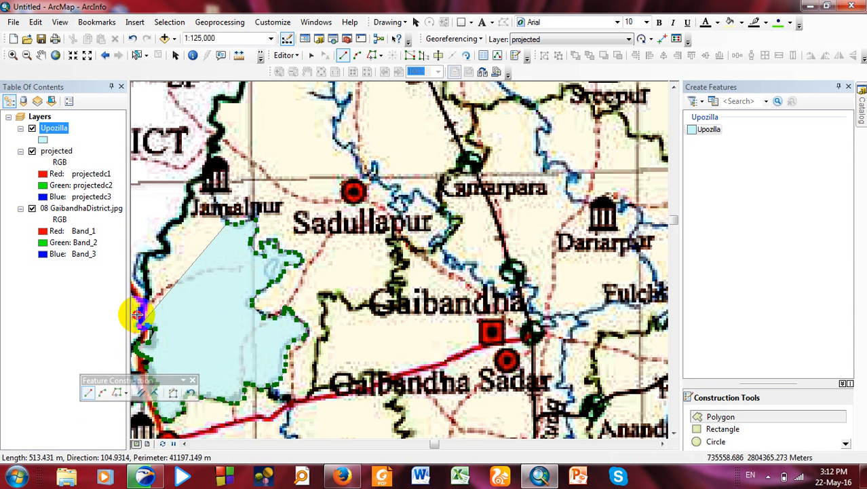
left_click(147, 303)
left_click(148, 299)
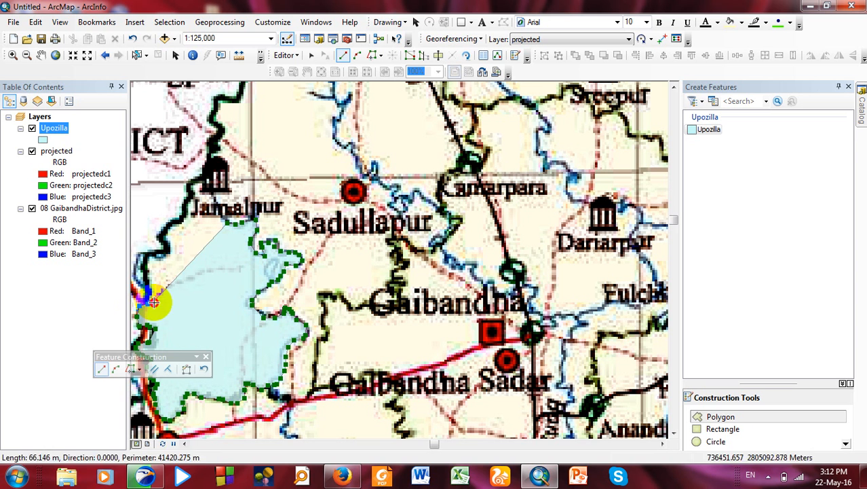
- Trace the polygon edge northeastward along the red dashed road to a point south of Jamalpur
left_click(163, 299)
left_click(166, 296)
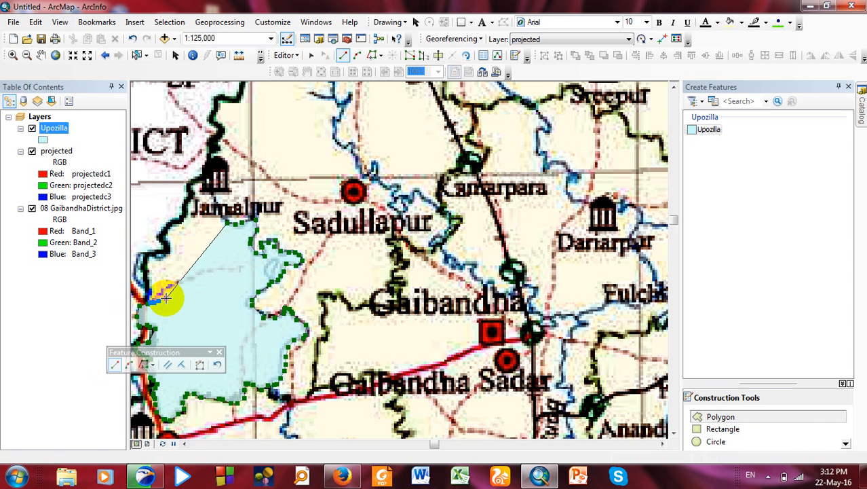
left_click(180, 287)
left_click(188, 281)
left_click(201, 276)
left_click(207, 275)
left_click(216, 272)
left_click(220, 268)
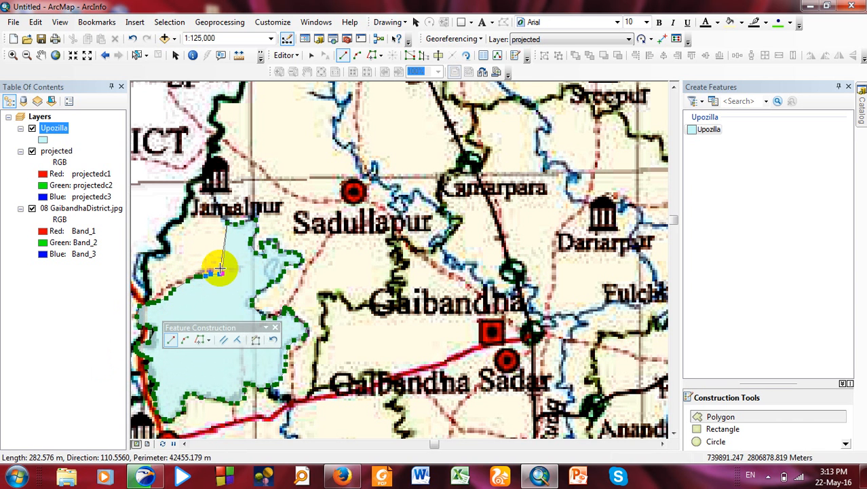
- Curve the polygon edge west and north back to its starting point below Jamalpur and finish the sketch
left_click(213, 268)
left_click(201, 265)
left_click(195, 260)
left_click(194, 257)
left_click(195, 249)
left_click(206, 231)
left_click(215, 221)
left_click(224, 216)
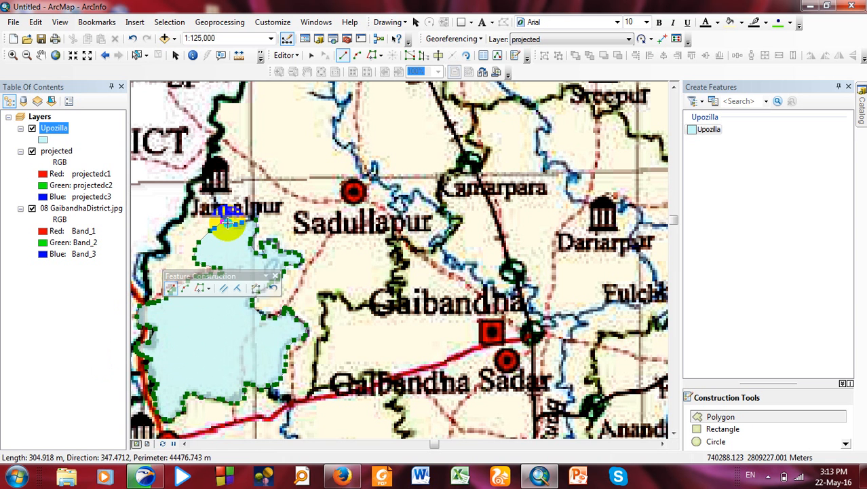
right_click(228, 222)
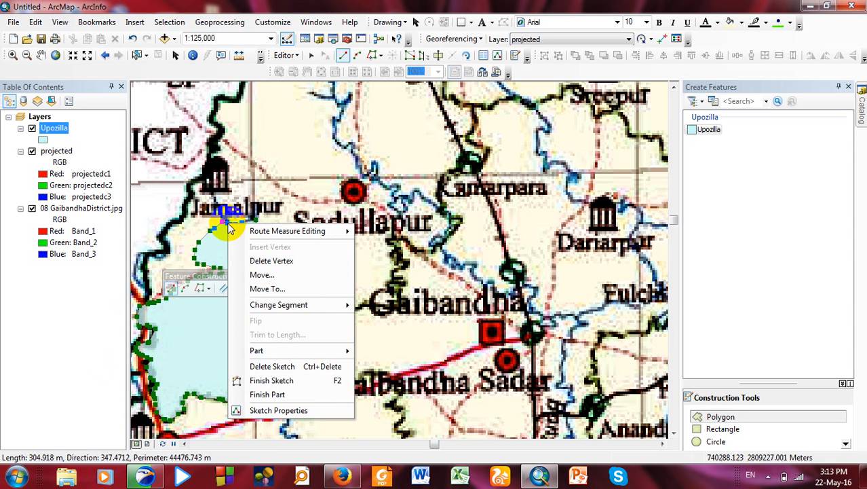
left_click(281, 380)
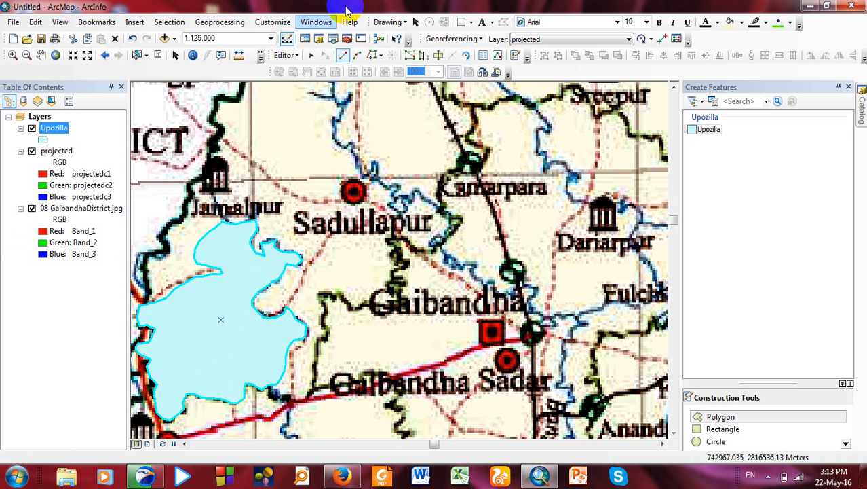
- Save the edits to the Upozilla layer and stop the editing session
left_click(284, 55)
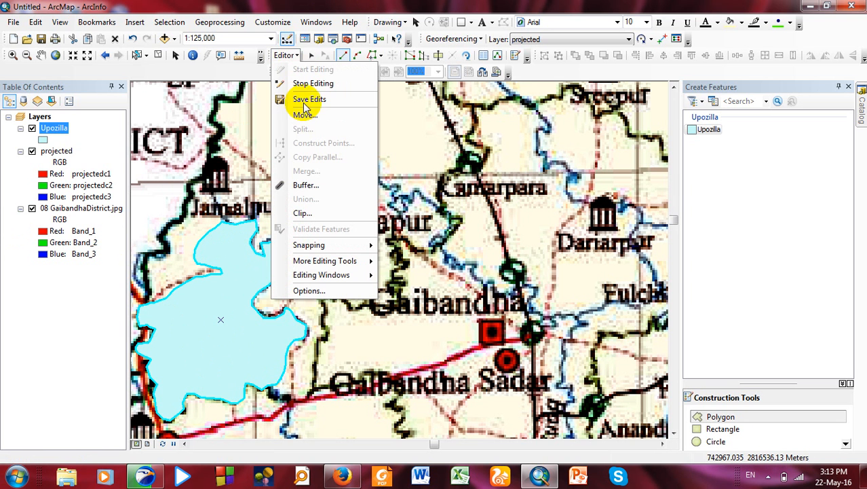
left_click(305, 100)
left_click(284, 55)
left_click(304, 85)
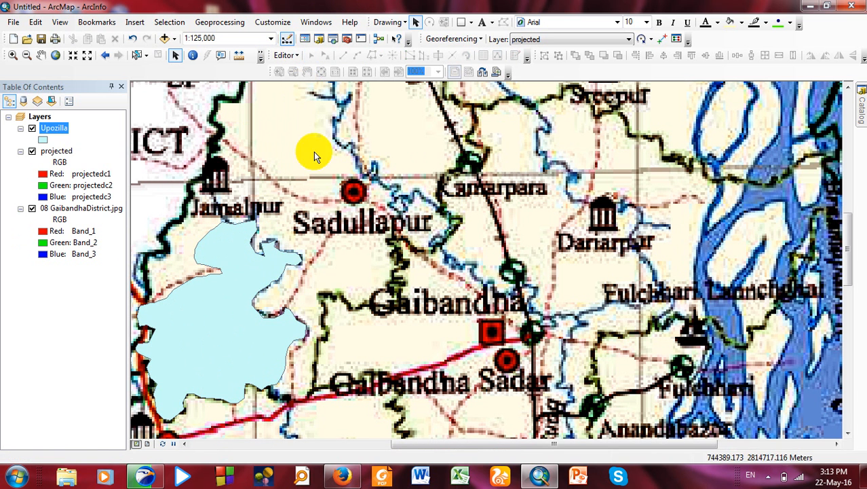
- Hide the two map image layers to view the digitized Upozilla polygon alone, and show them again
left_click(31, 208)
left_click(32, 151)
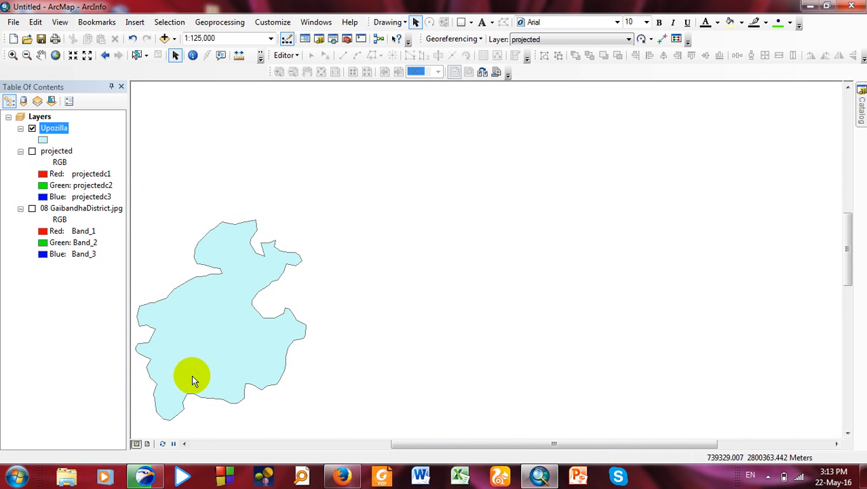
left_click(32, 152)
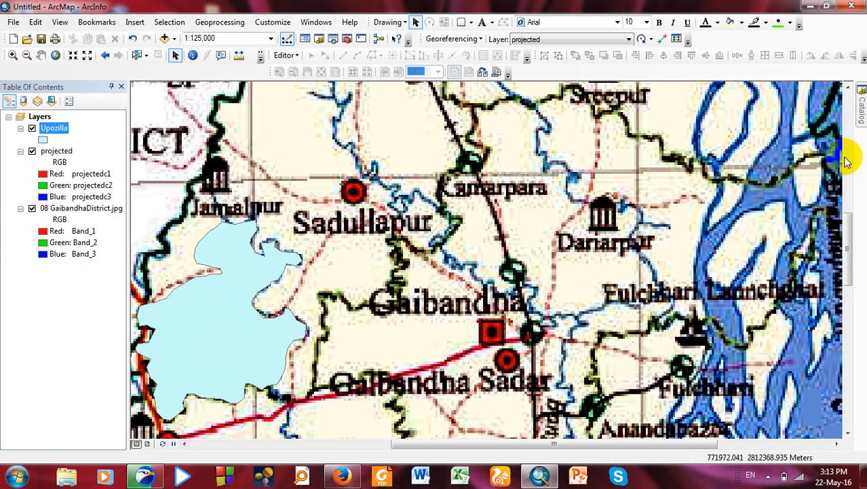
- Start a new shapefile named Road in the Digitized folder with the Polyline feature type
left_click(860, 120)
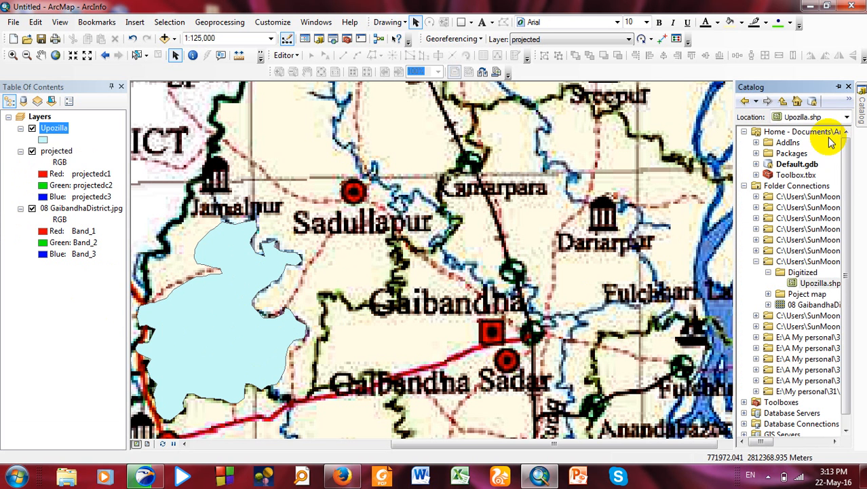
right_click(804, 273)
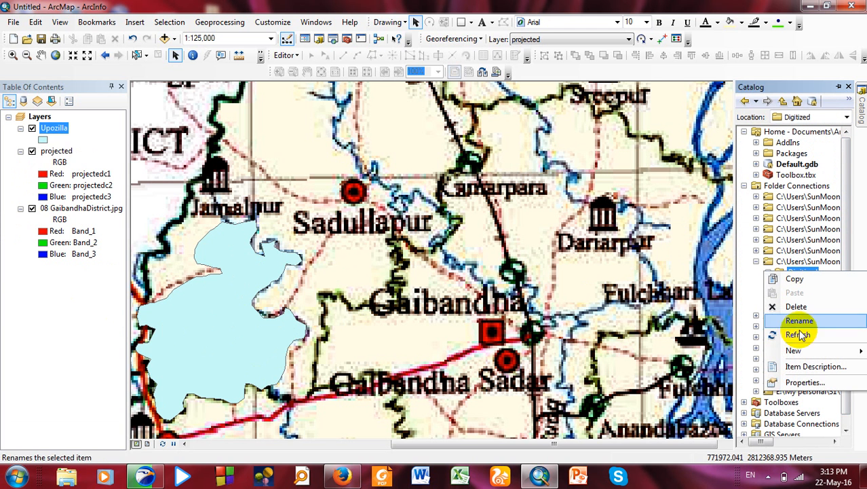
mouse_move(803, 351)
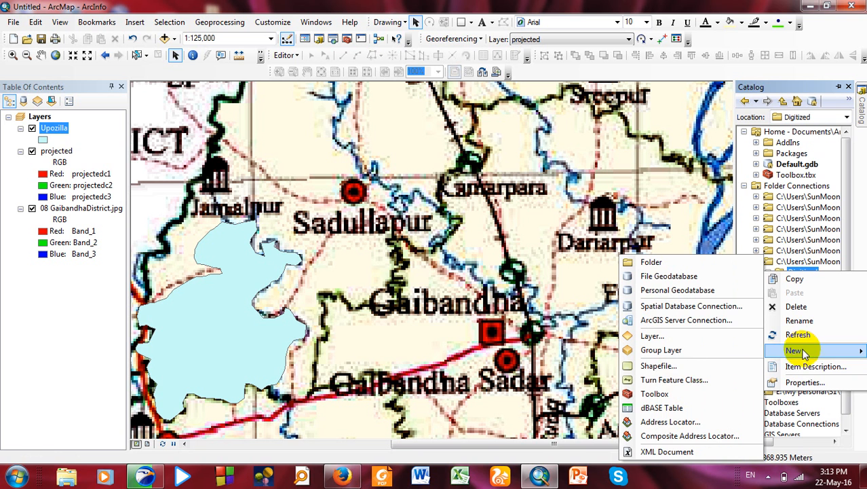
left_click(658, 367)
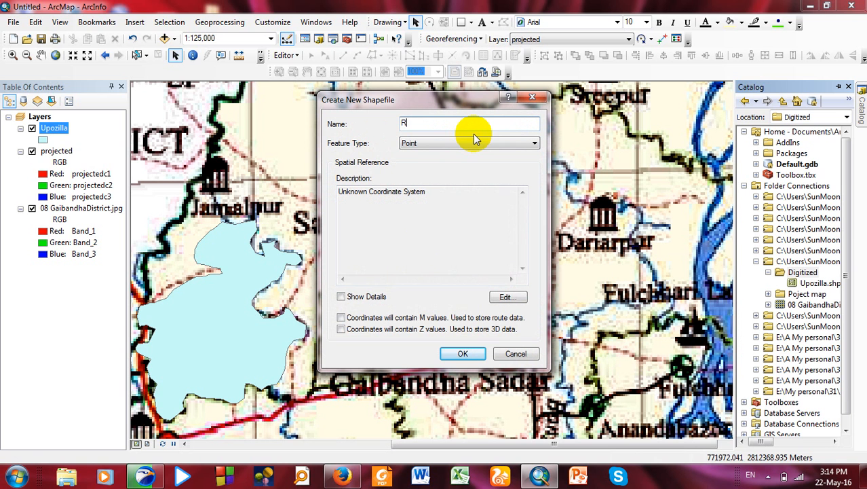
key("BackSpace")
key("BackSpace")
key("BackSpace")
key("BackSpace")
type("oad")
left_click(422, 139)
left_click(448, 148)
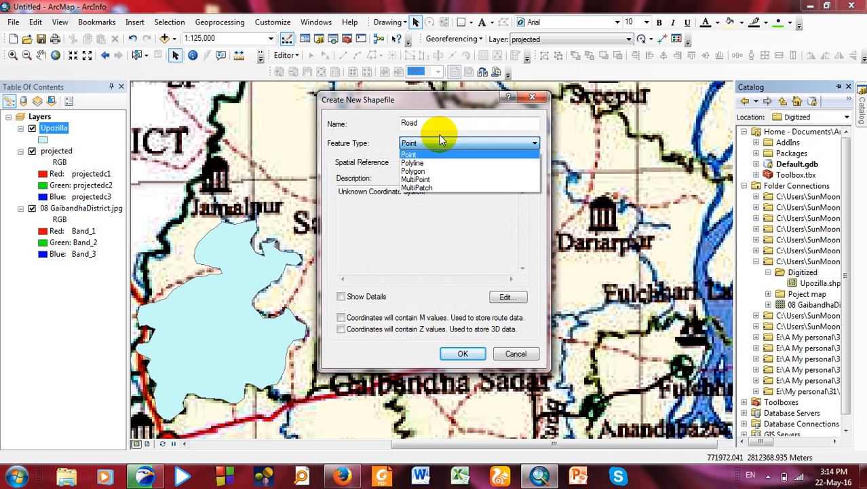
left_click(428, 164)
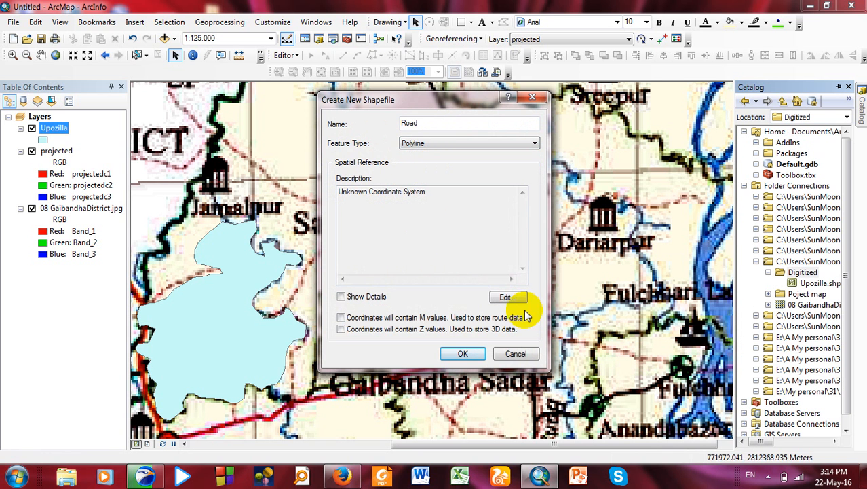
- Assign the WGS 1984 UTM Zone 45N projected coordinate system to the Road shapefile and create it
left_click(506, 297)
left_click(348, 254)
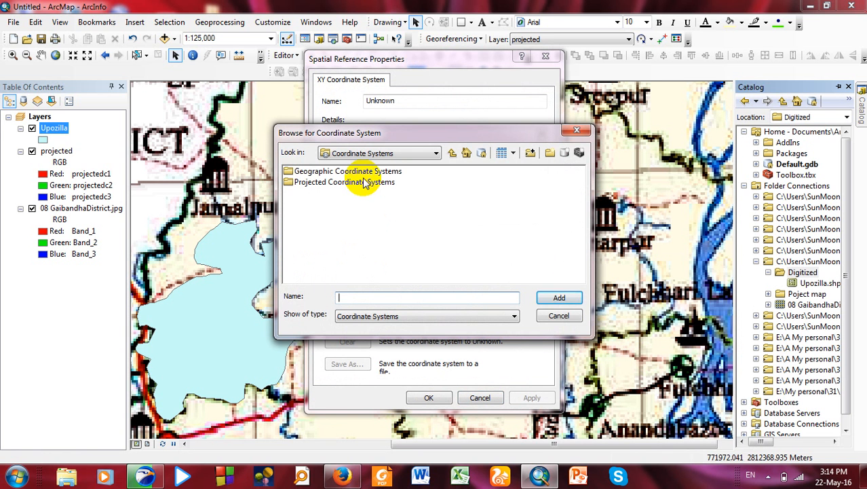
double_click(364, 183)
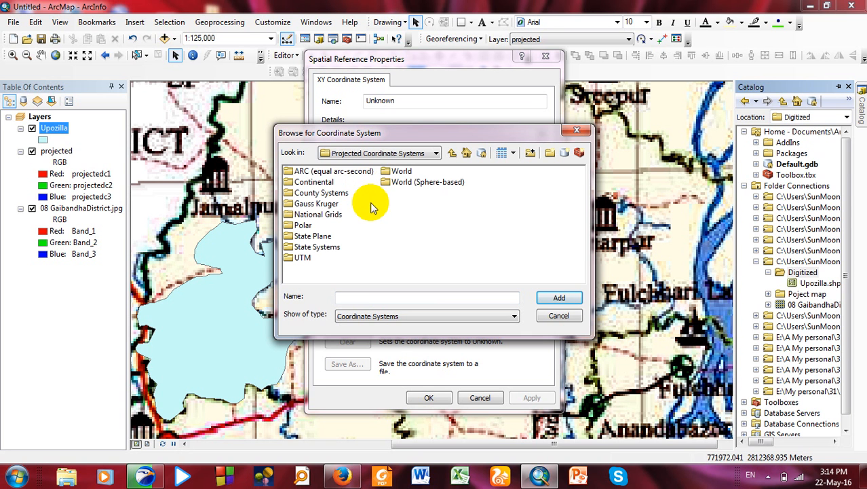
double_click(307, 258)
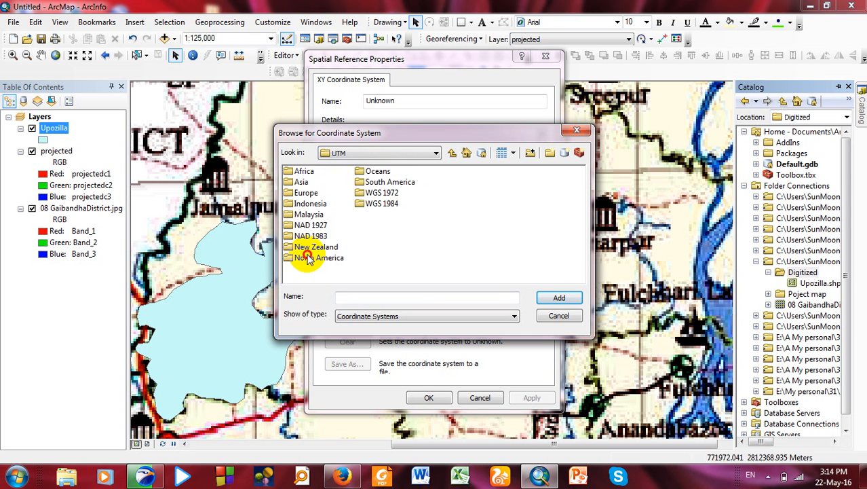
double_click(379, 205)
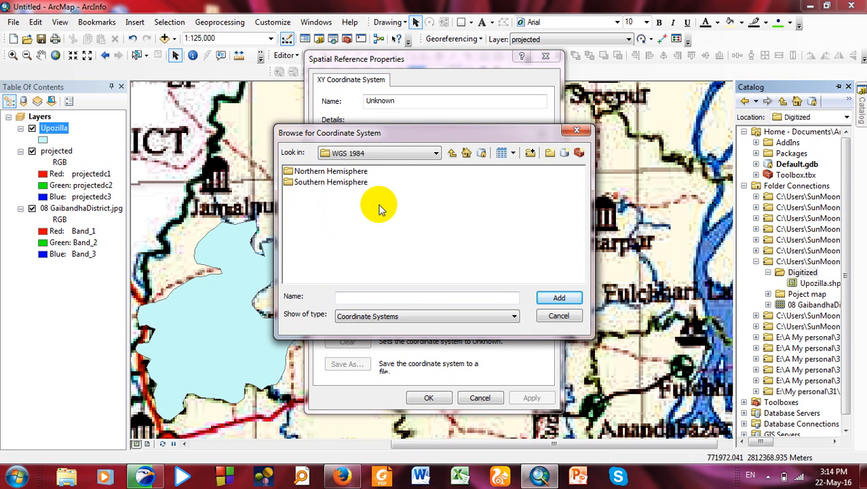
double_click(356, 172)
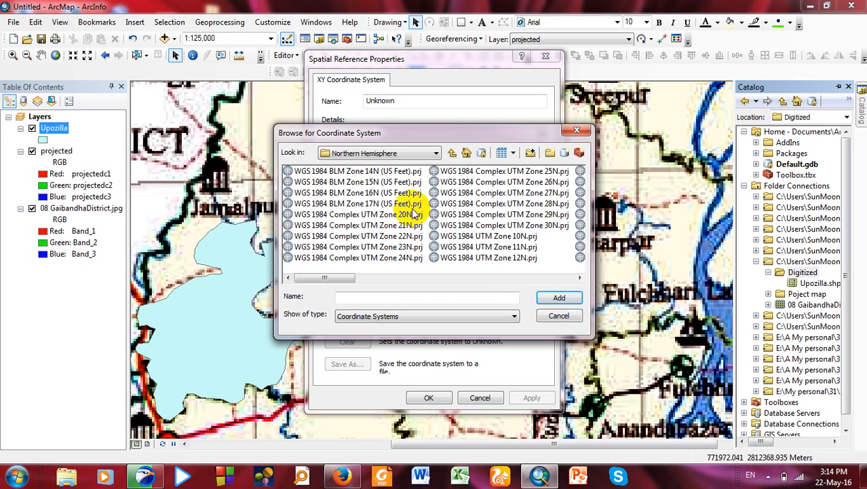
left_click(579, 278)
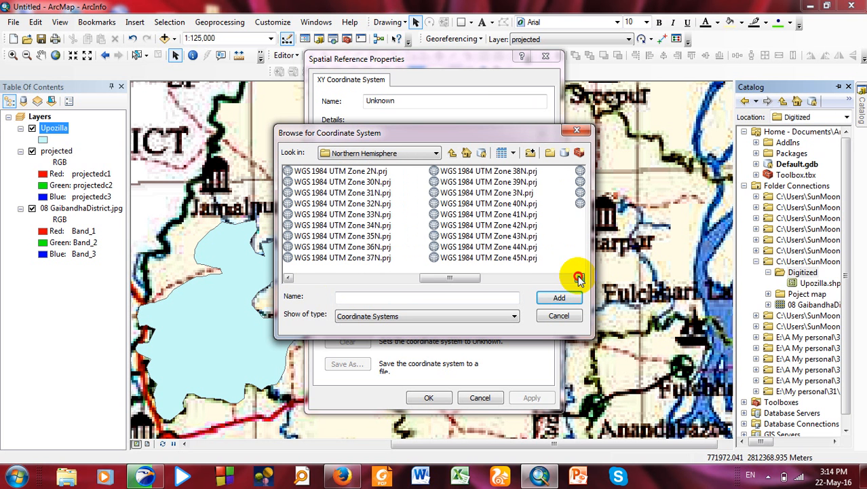
left_click(527, 258)
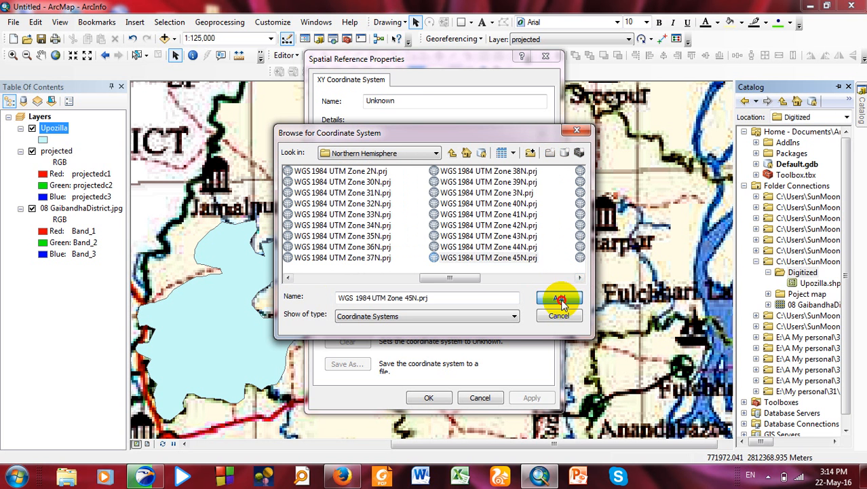
left_click(559, 298)
left_click(420, 398)
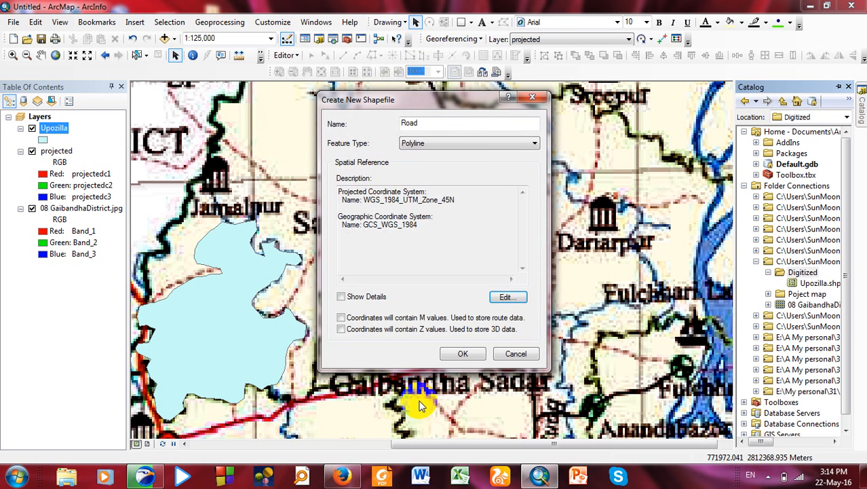
left_click(464, 356)
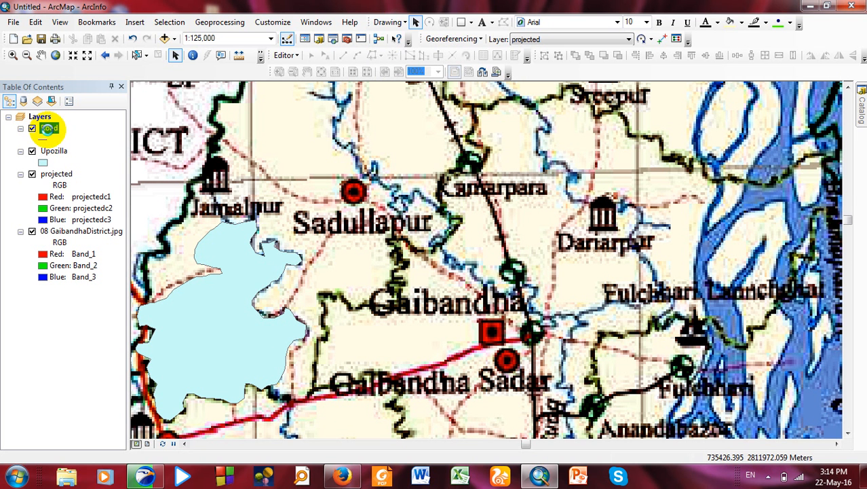
- View the Road layer's properties and the contents of the Digitized folder in the catalog
double_click(51, 129)
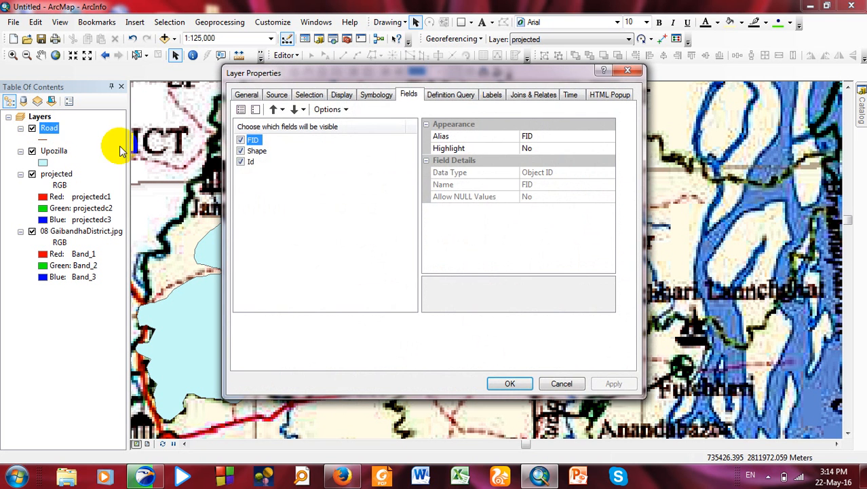
left_click(627, 70)
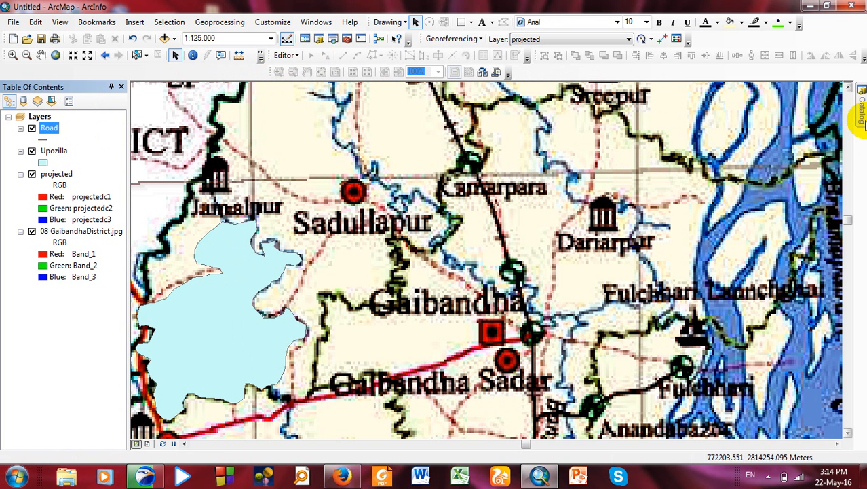
mouse_move(861, 117)
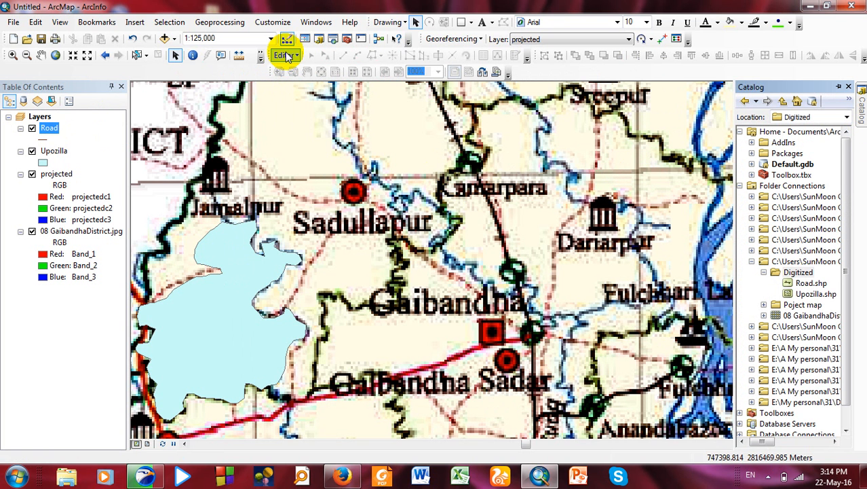
- Start an editing session and create a feature template for the Road layer
left_click(285, 55)
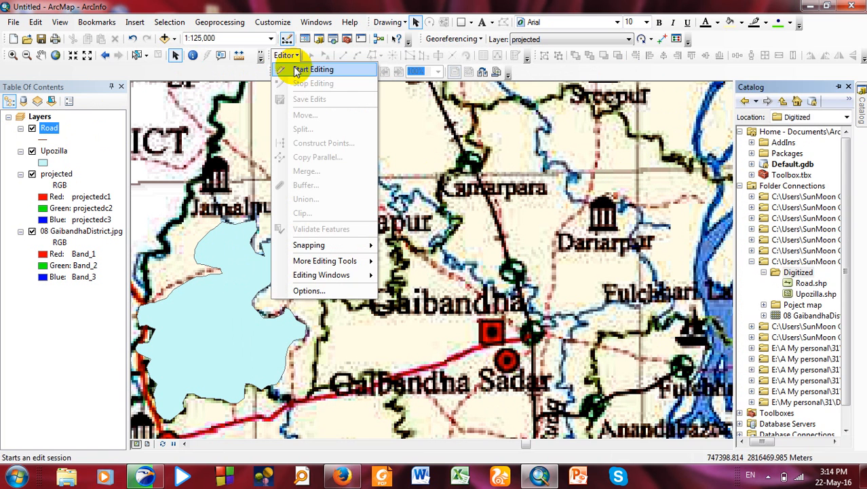
left_click(302, 69)
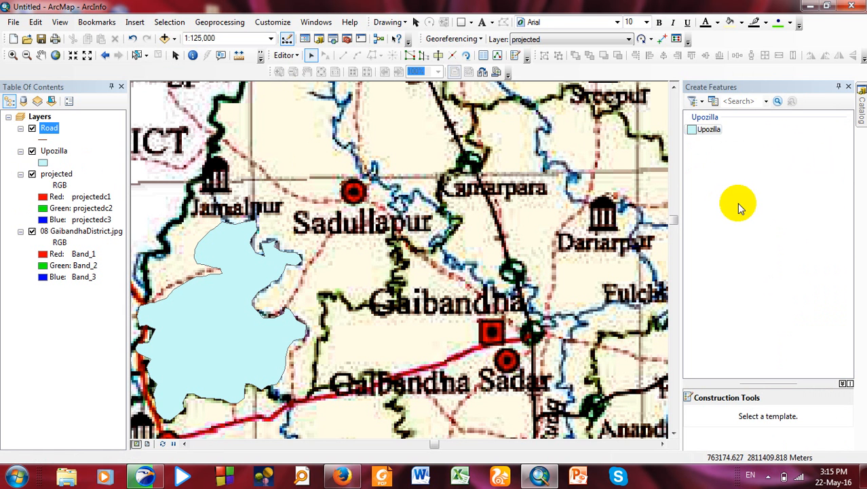
left_click(713, 100)
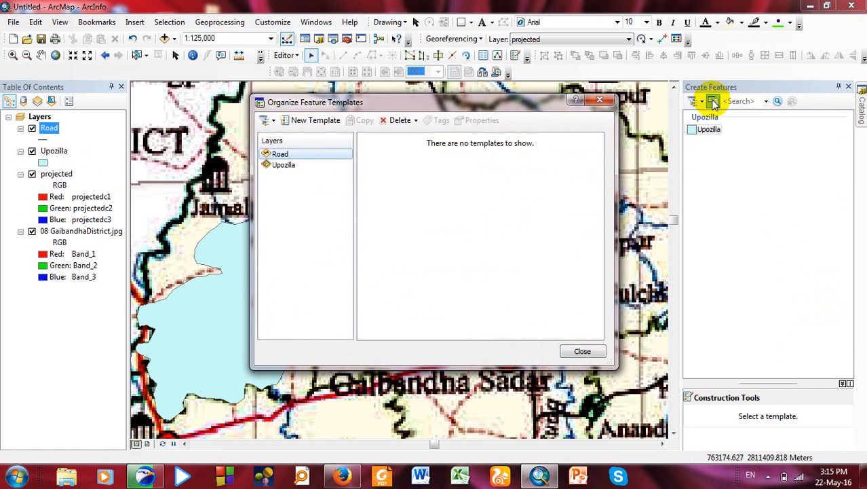
left_click(314, 153)
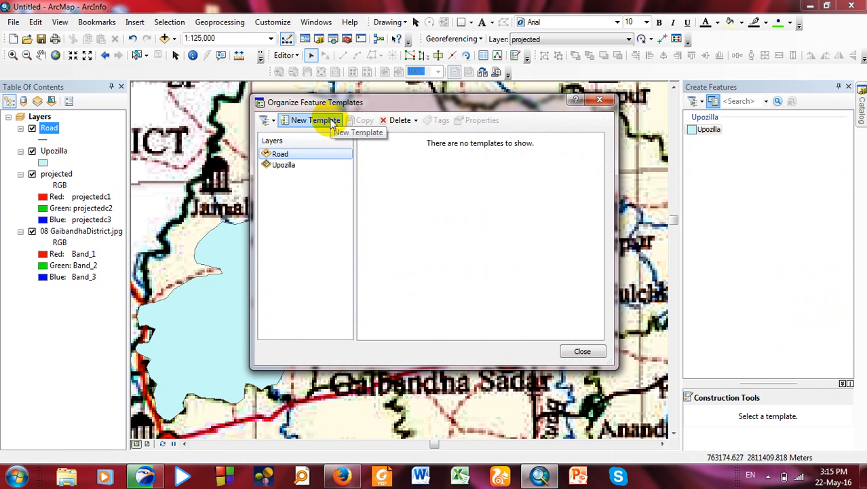
left_click(332, 123)
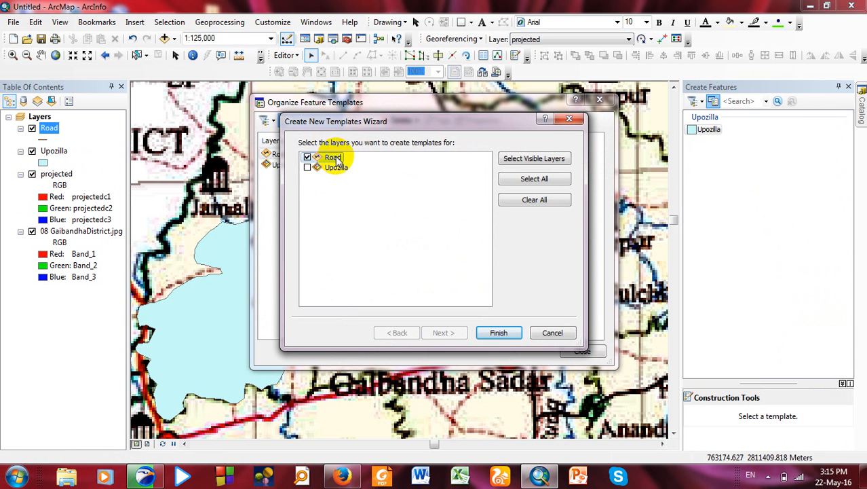
left_click(498, 332)
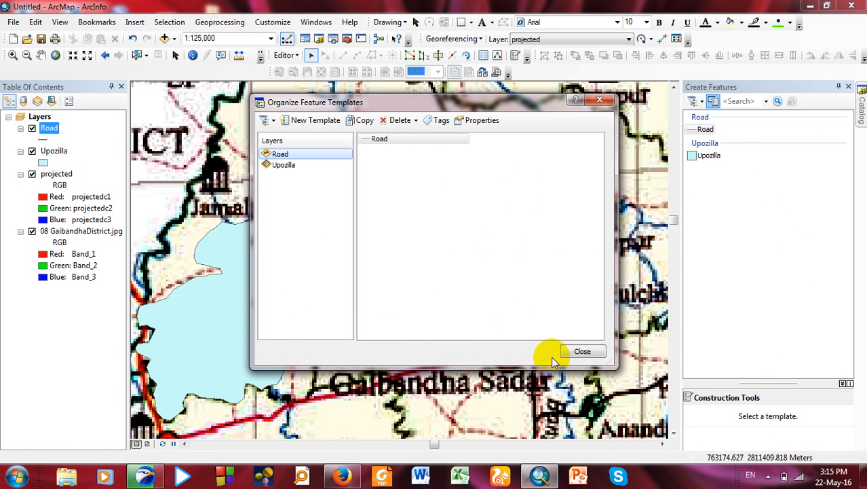
left_click(582, 351)
- With the Road template's Line tool, begin tracing the red dashed road from the map's northwest toward the district boundary north of Jamalpur
left_click(706, 129)
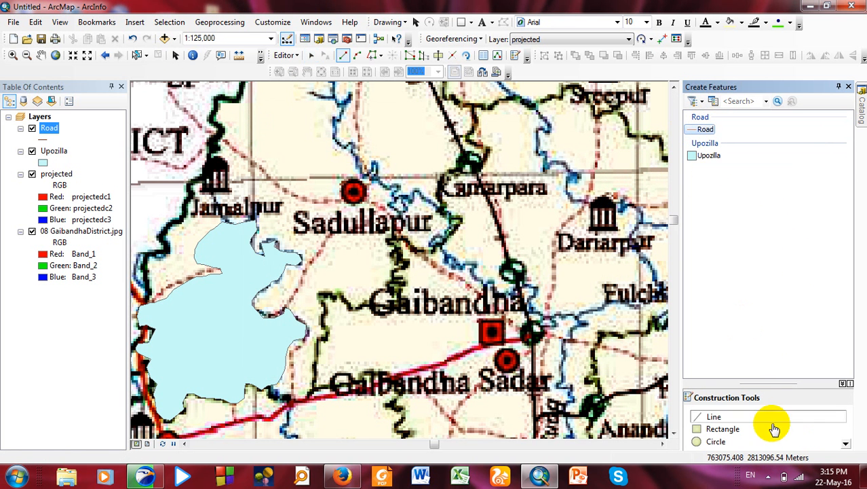
left_click(709, 417)
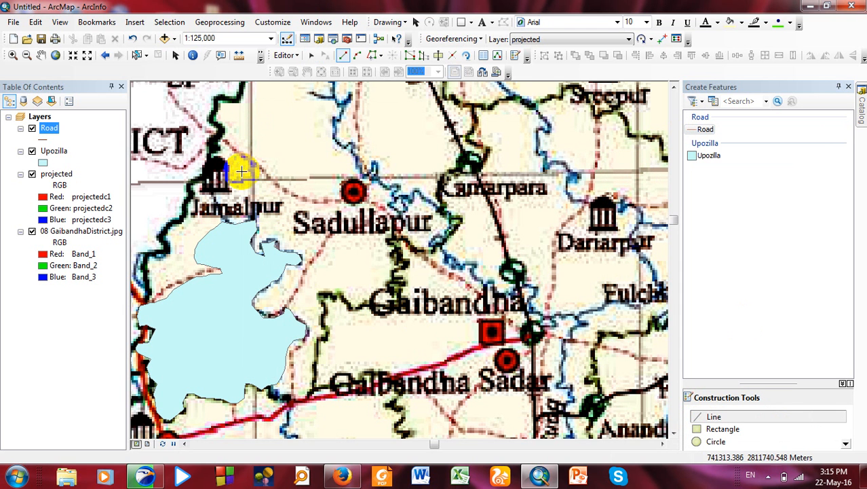
left_click(169, 90)
left_click(179, 105)
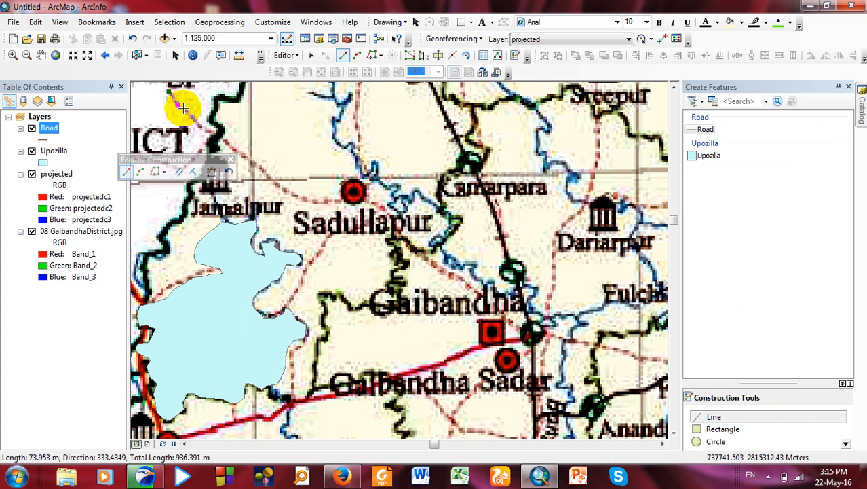
left_click(187, 113)
left_click(197, 121)
left_click(209, 136)
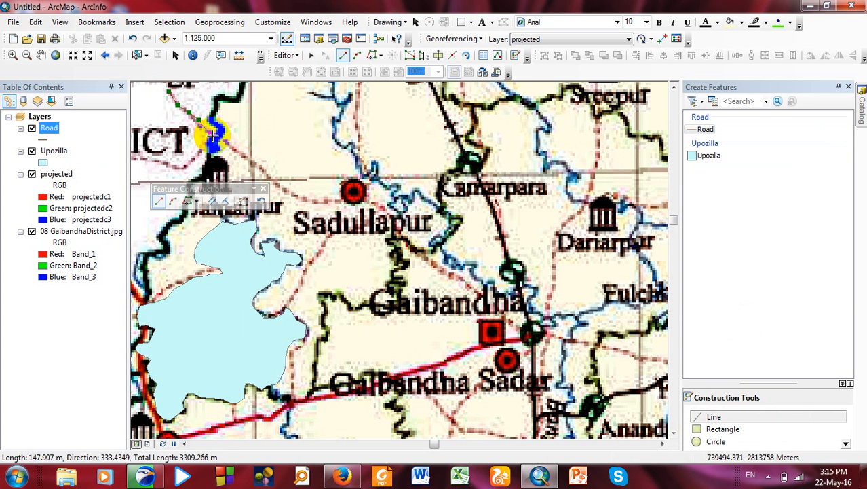
- Continue the road line southeastward along the dashed road from the district boundary to the Sadullapur marker
left_click(218, 138)
left_click(232, 141)
left_click(246, 155)
left_click(269, 177)
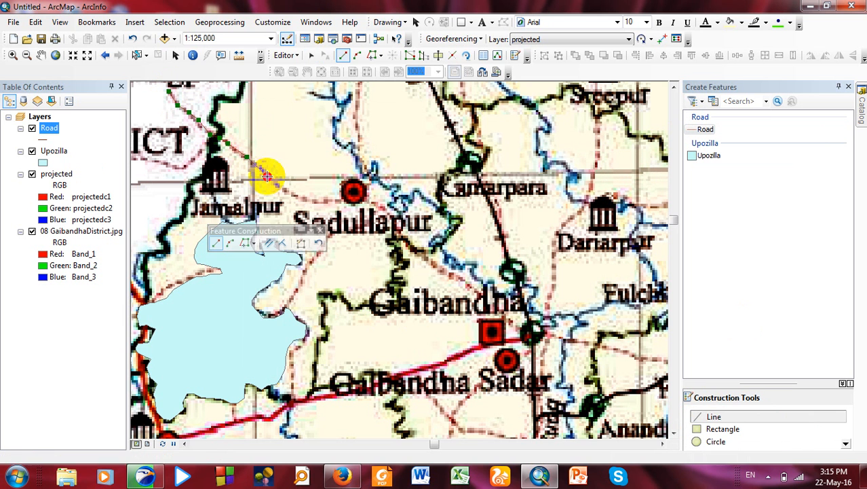
left_click(280, 190)
left_click(304, 198)
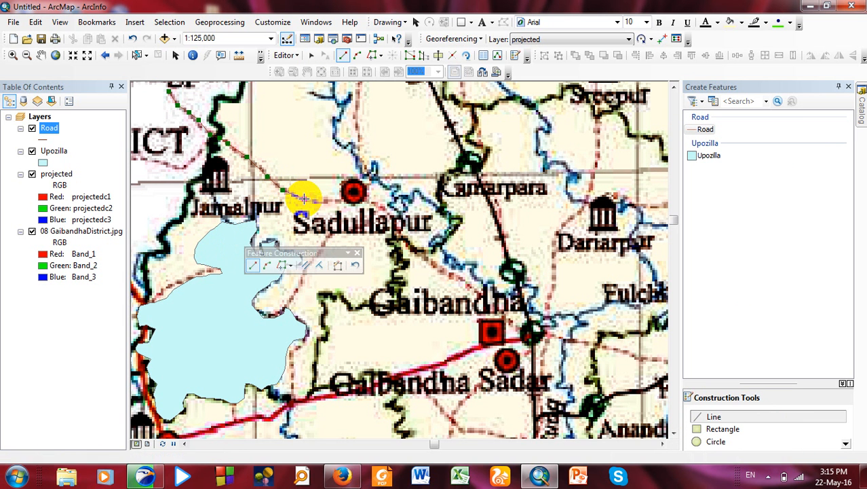
left_click(327, 206)
left_click(350, 192)
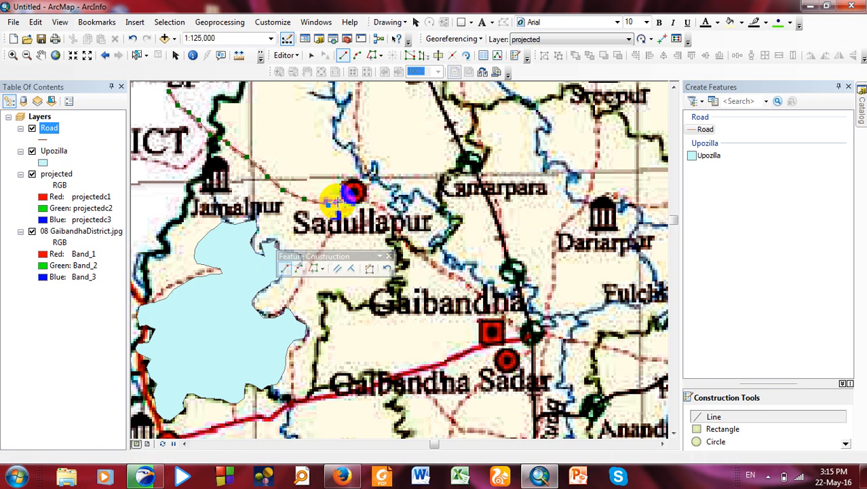
- Extend the road line from Sadullapur southeast along the dashed road, past the boundary below the Sadullapur label
left_click(381, 206)
left_click(383, 208)
left_click(391, 218)
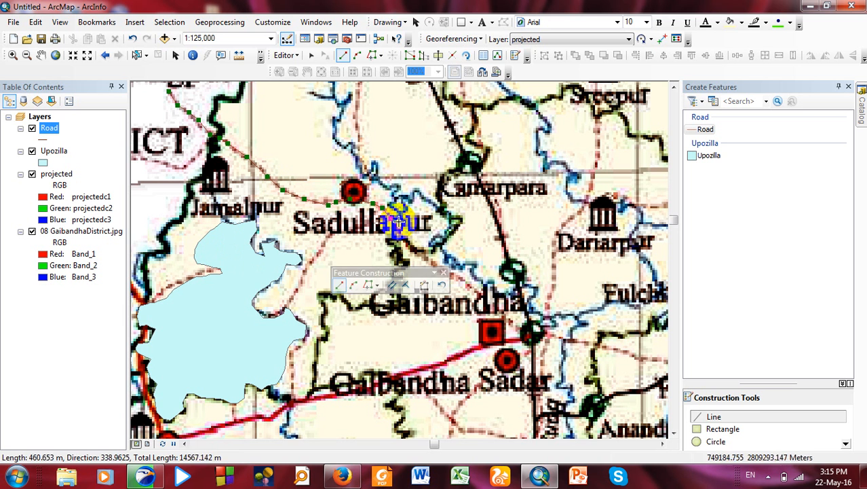
left_click(400, 229)
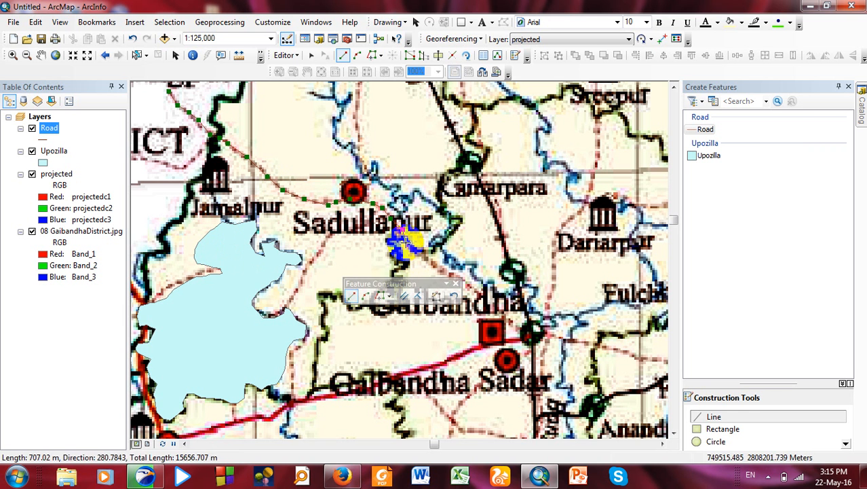
left_click(412, 246)
left_click(418, 254)
left_click(425, 260)
left_click(432, 265)
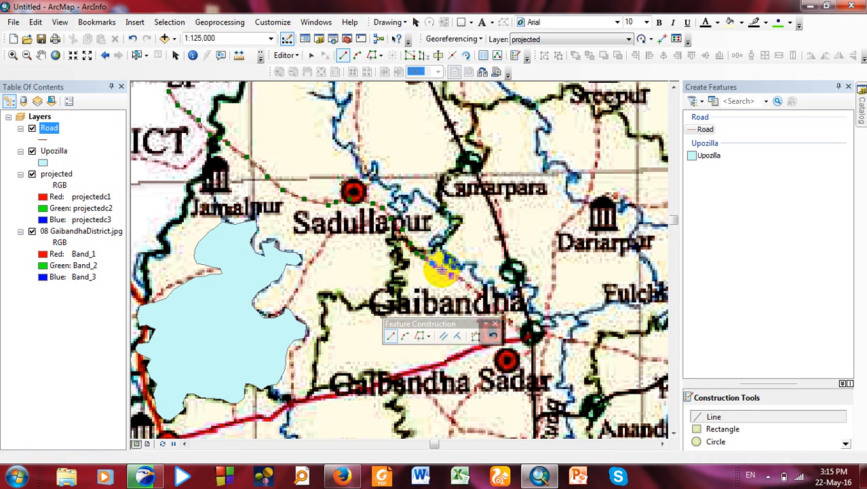
- Extend the road line southeast along the dashed road through the Gaibandha label to the junction just east of the red square marker
left_click(443, 271)
left_click(454, 277)
left_click(465, 284)
left_click(477, 290)
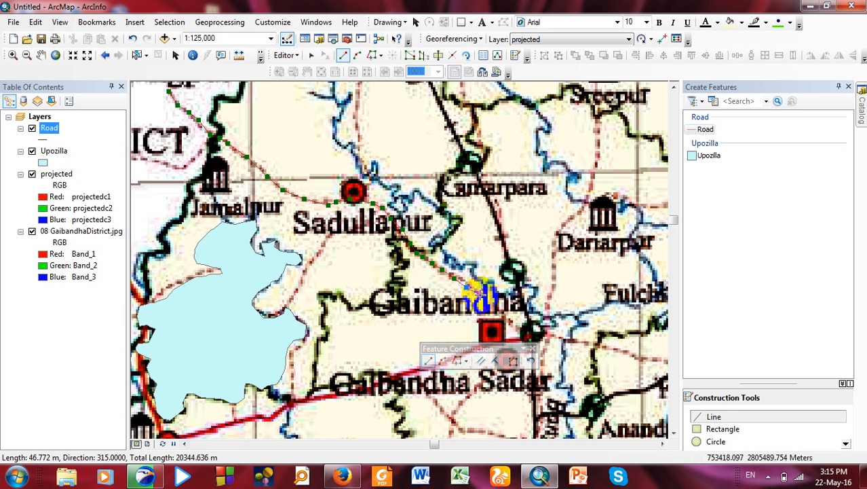
left_click(489, 299)
left_click(503, 308)
left_click(513, 319)
left_click(519, 325)
left_click(526, 331)
- Continue the road line east along the dashed road from the Gaibandha junction to the visible map edge and finish the sketch
left_click(542, 335)
left_click(553, 337)
left_click(563, 339)
left_click(571, 344)
left_click(586, 348)
left_click(599, 349)
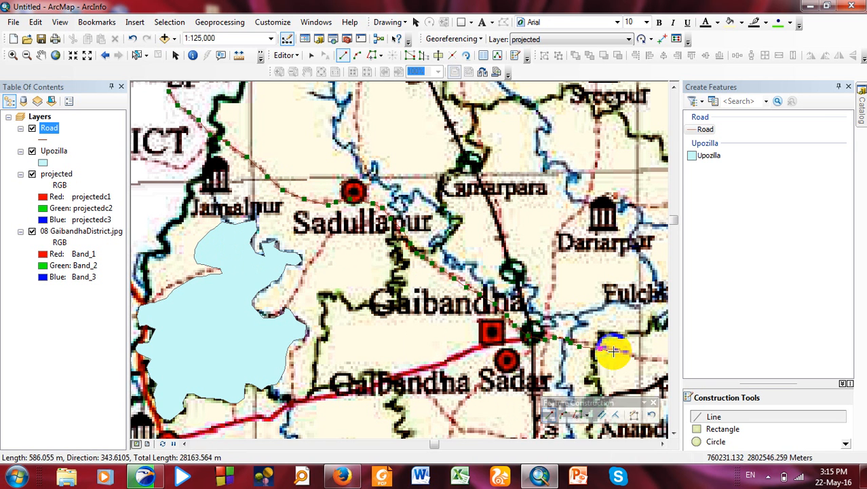
left_click(614, 351)
left_click(632, 356)
left_click(645, 361)
left_click(658, 360)
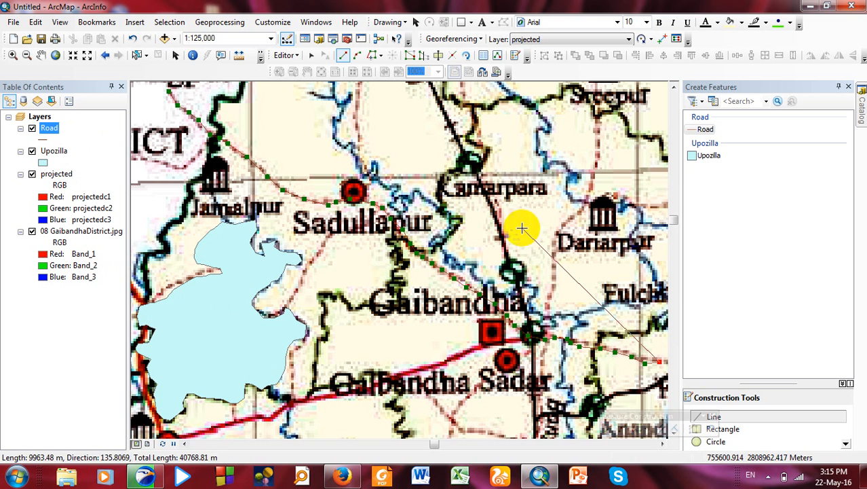
right_click(659, 360)
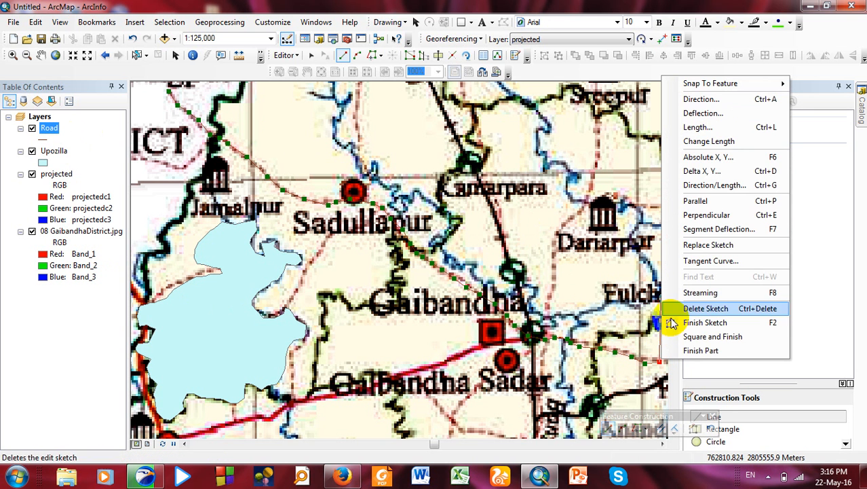
left_click(705, 323)
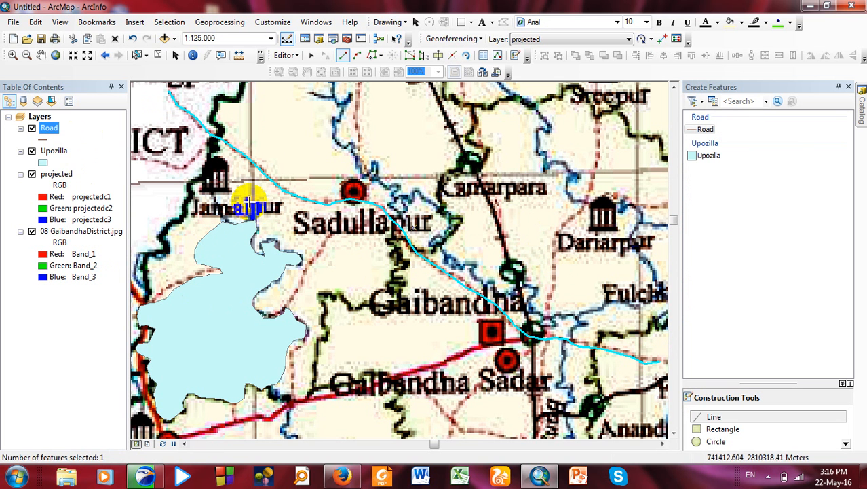
- Change the Road layer's line symbol to the ESRI Major Road style
left_click(43, 139)
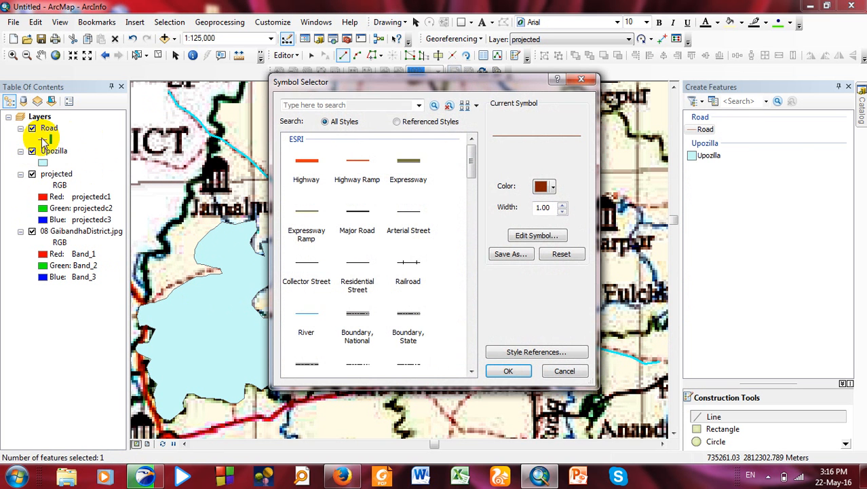
left_click(351, 232)
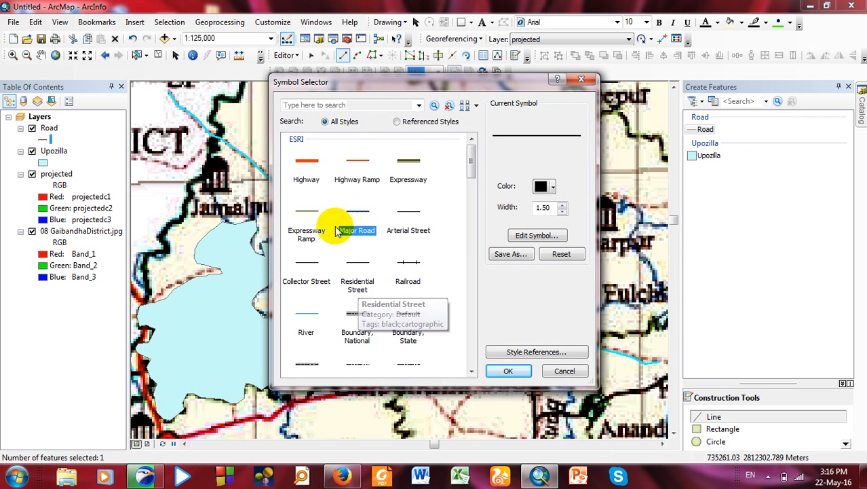
left_click(510, 372)
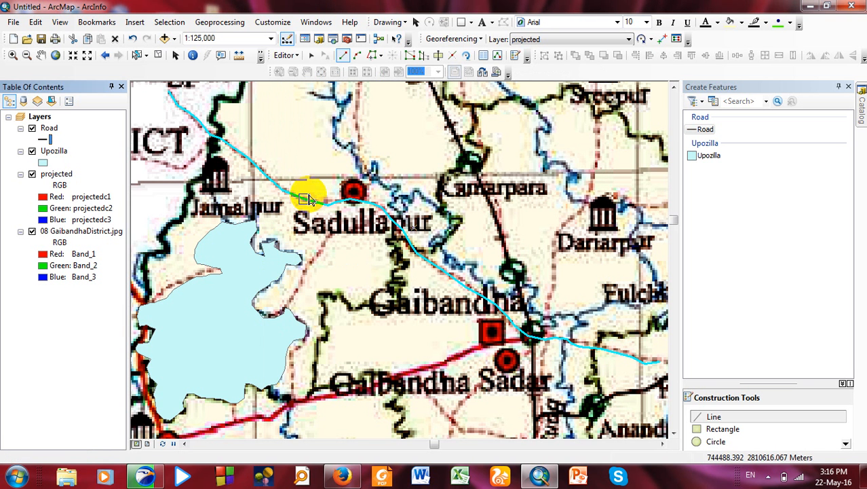
- Start a second Road line northwest of the Sadullapur marker and run it east along the horizontal grid line toward Kamarpara
left_click(291, 177)
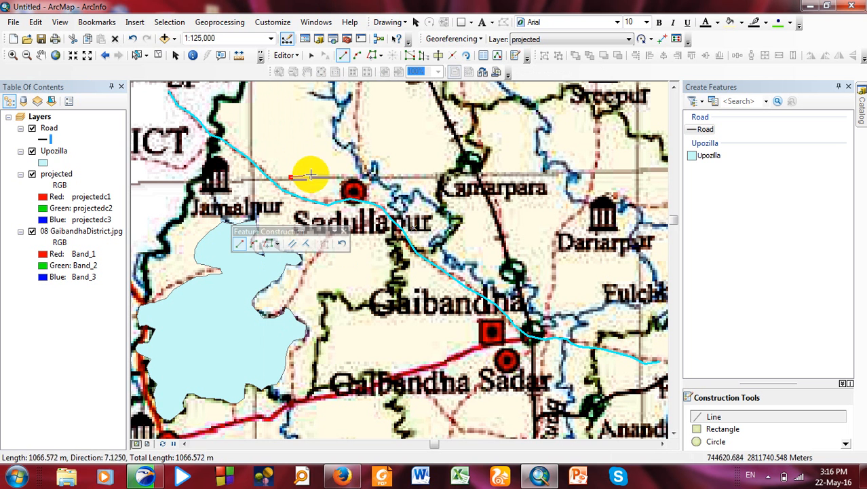
left_click(318, 177)
left_click(334, 177)
left_click(353, 178)
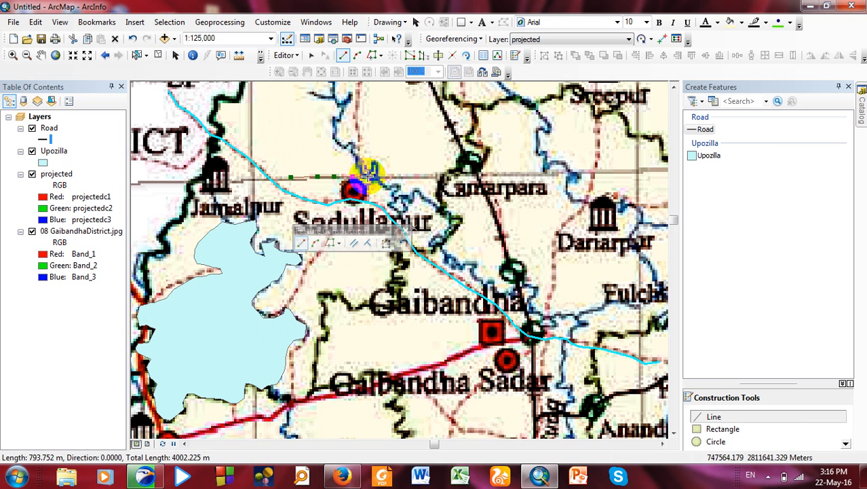
left_click(373, 176)
left_click(395, 178)
left_click(412, 182)
- Extend the second road line southeast past Gaibandha to just below the Fulchhari label and finish it at about 20.3 km long
left_click(428, 193)
left_click(445, 211)
left_click(470, 229)
left_click(493, 244)
left_click(526, 285)
left_click(557, 307)
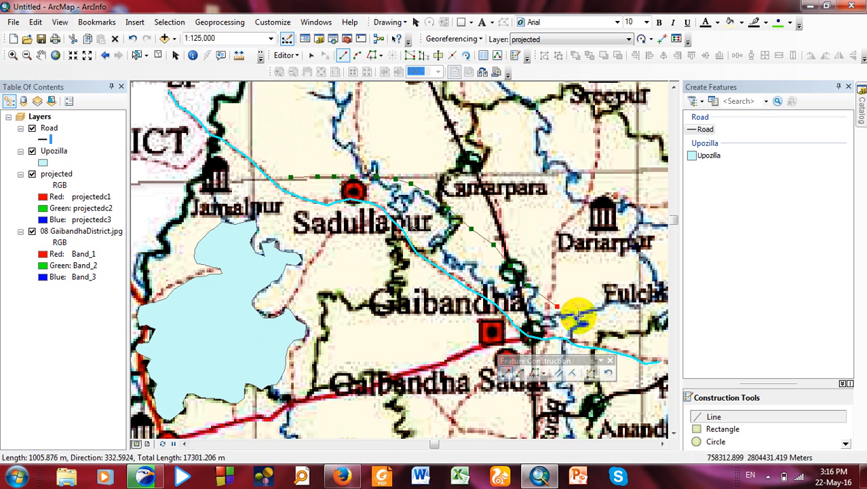
left_click(588, 319)
left_click(616, 328)
left_click(629, 331)
right_click(629, 332)
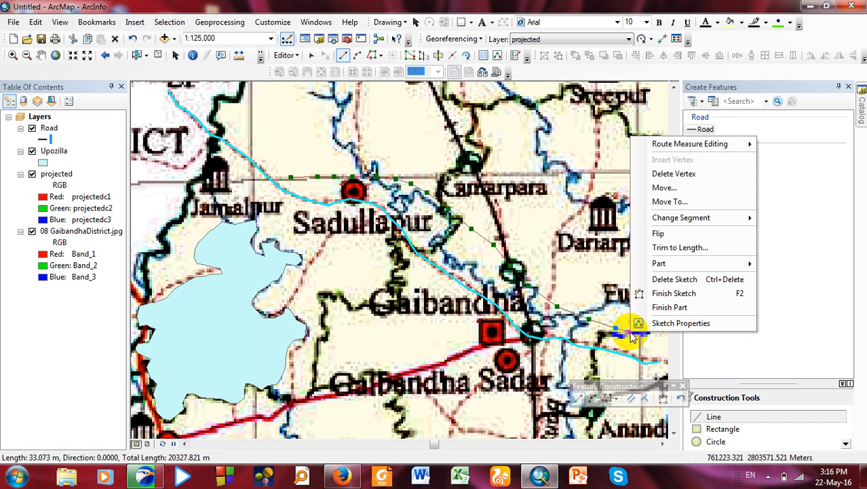
left_click(651, 297)
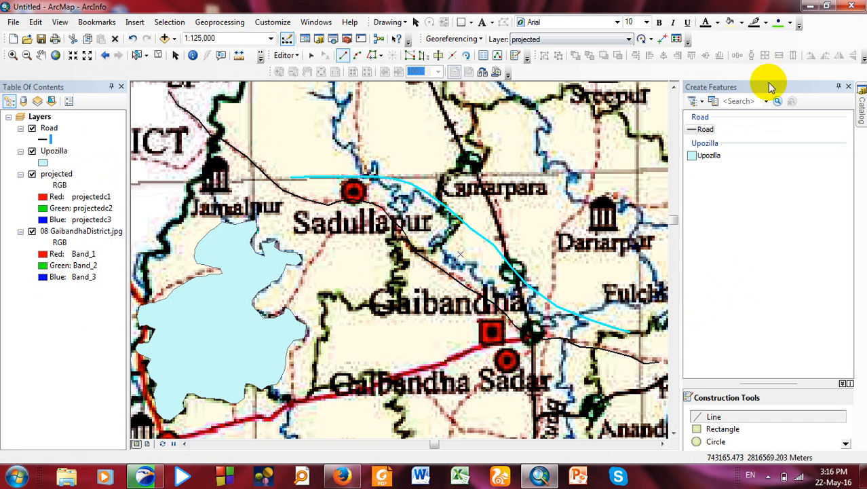
- Start a new shapefile in the Digitized folder with the name tree and the Point feature type
left_click(860, 102)
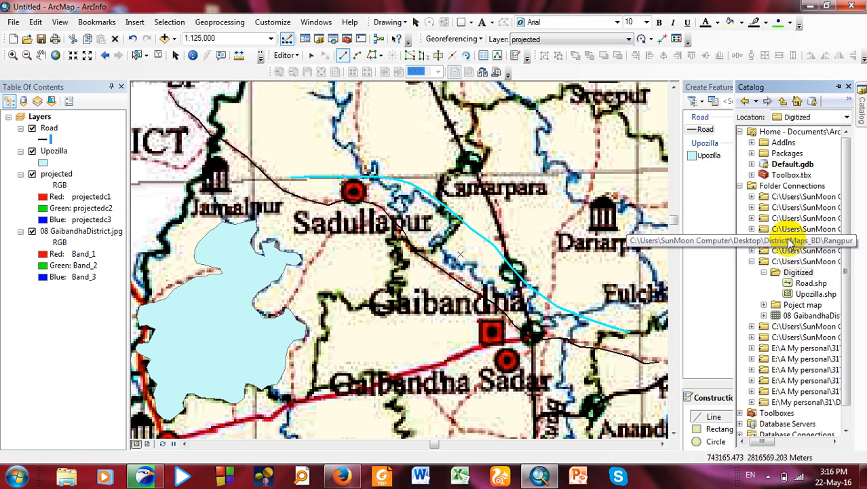
right_click(798, 276)
mouse_move(812, 353)
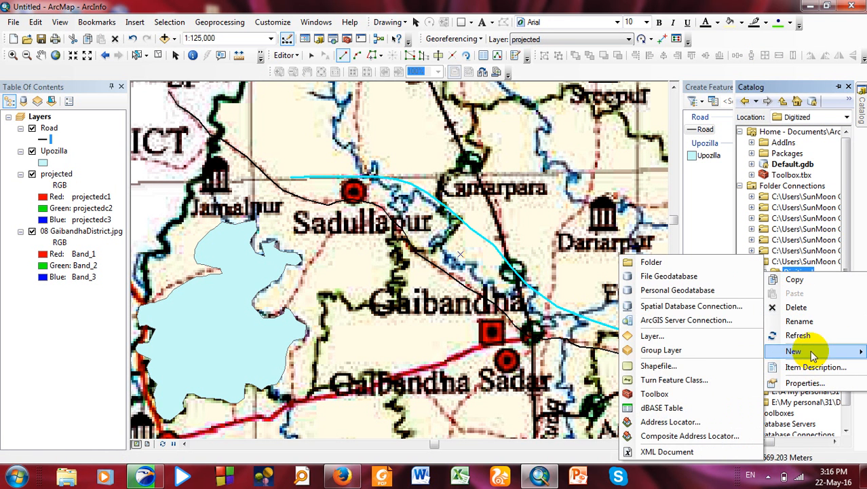
left_click(662, 365)
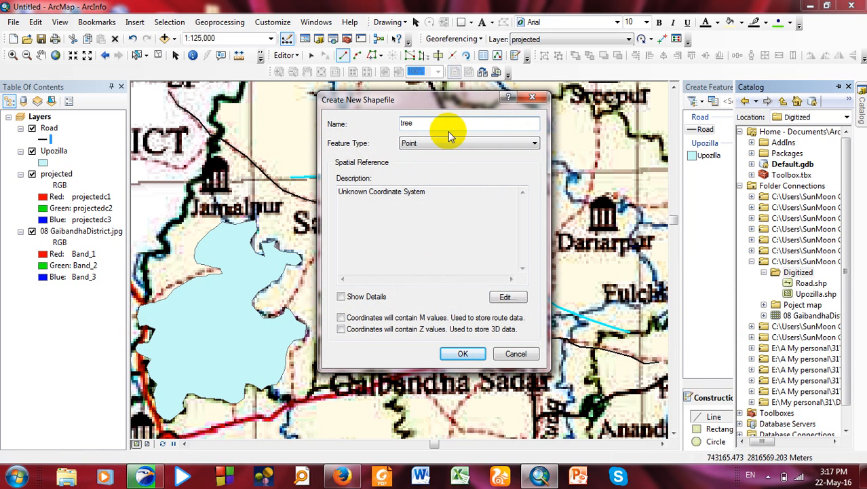
- Assign the projected coordinate system WGS 1984 UTM Zone 45N to the tree shapefile and create it
left_click(507, 297)
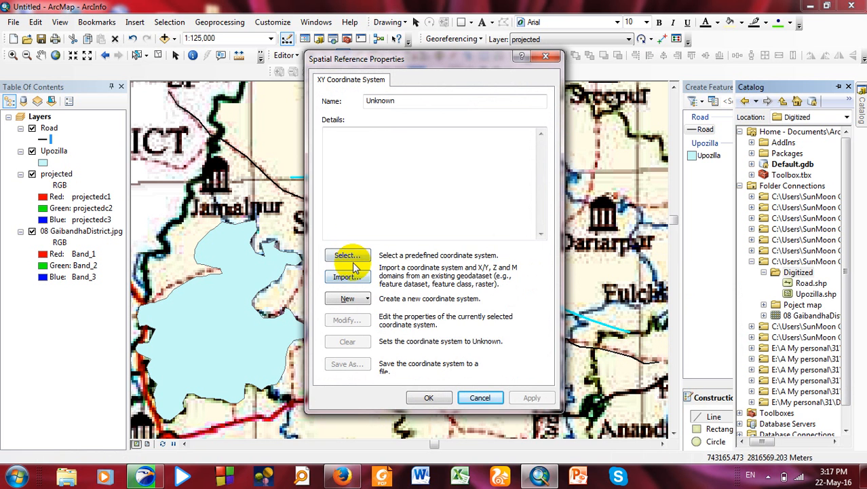
left_click(356, 258)
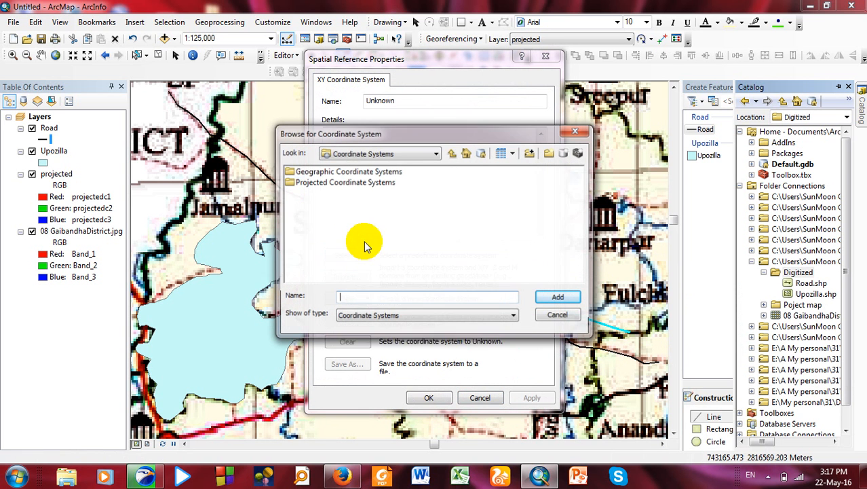
double_click(360, 183)
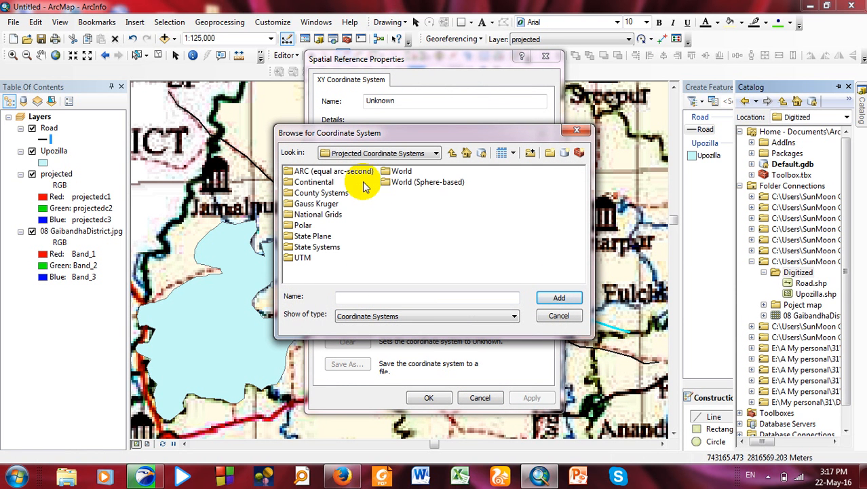
double_click(301, 259)
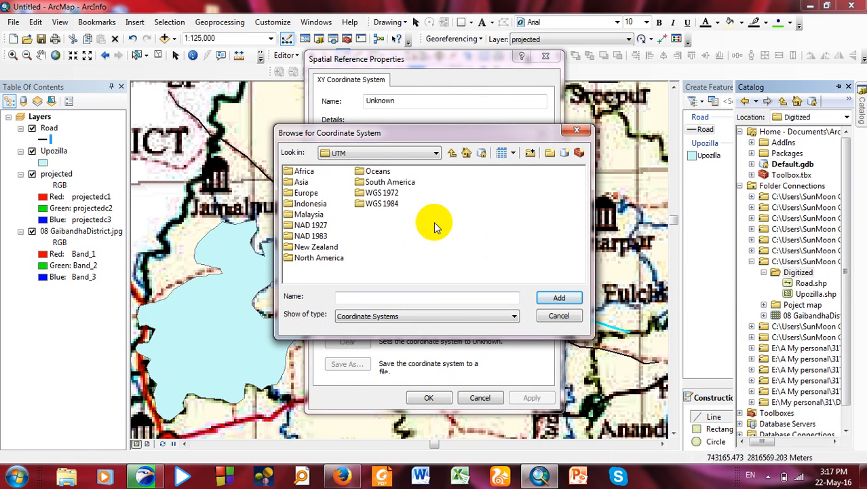
double_click(377, 203)
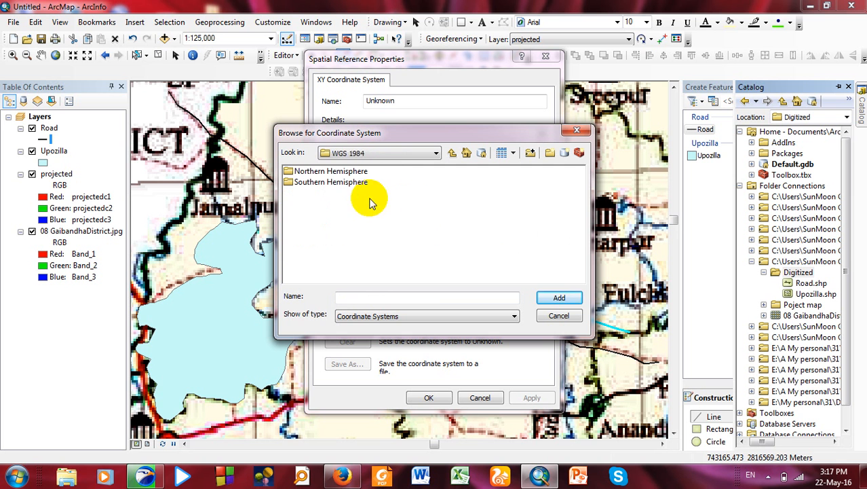
double_click(332, 173)
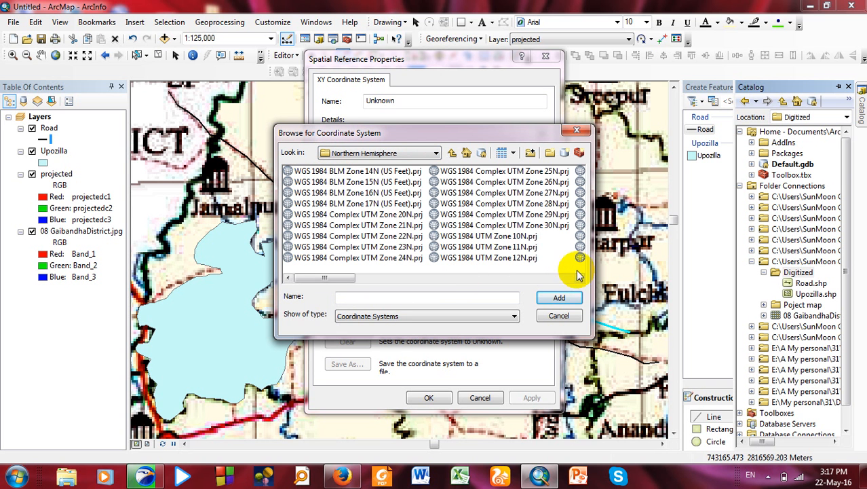
scroll(577, 271, "down", 3)
scroll(570, 280, "down", 1)
left_click(530, 259)
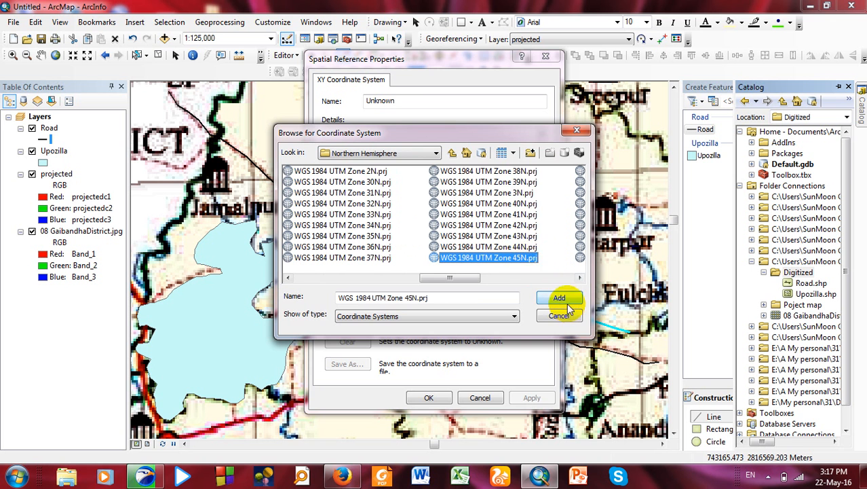
left_click(559, 298)
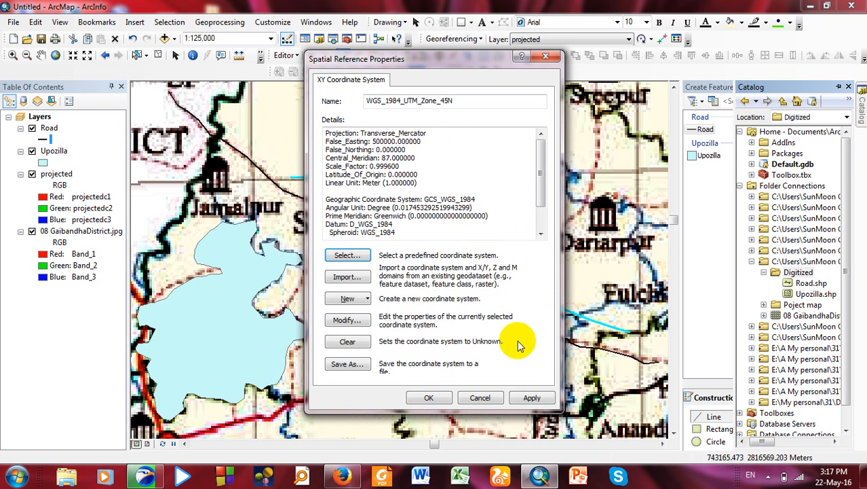
left_click(538, 402)
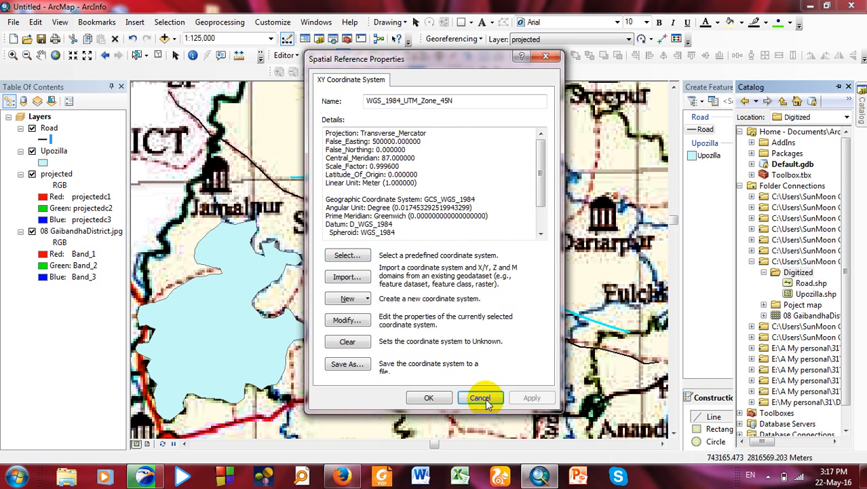
left_click(447, 398)
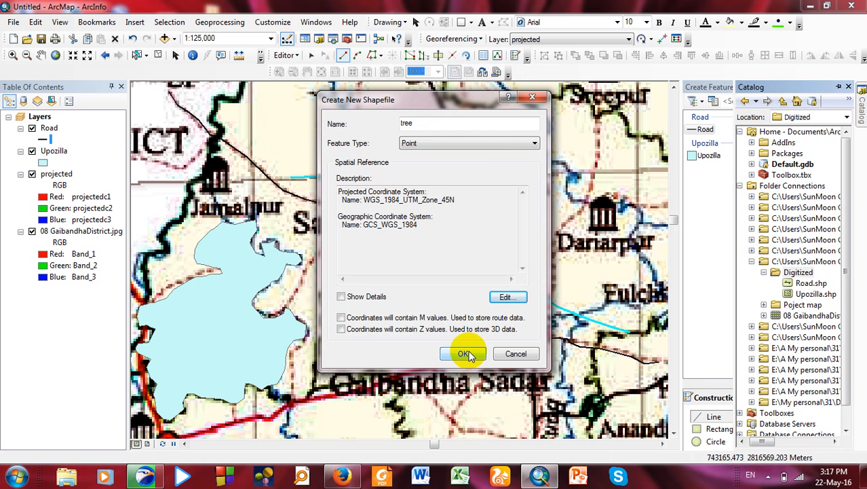
left_click(467, 354)
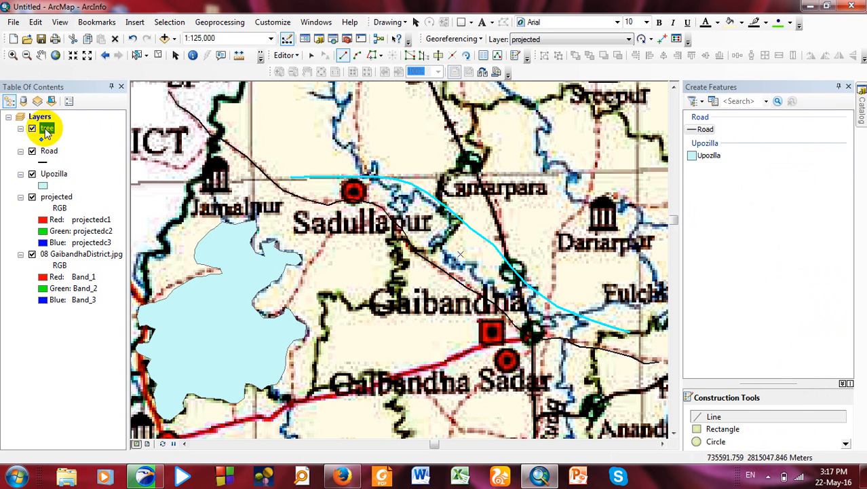
- Create a feature template for the tree layer
left_click(712, 102)
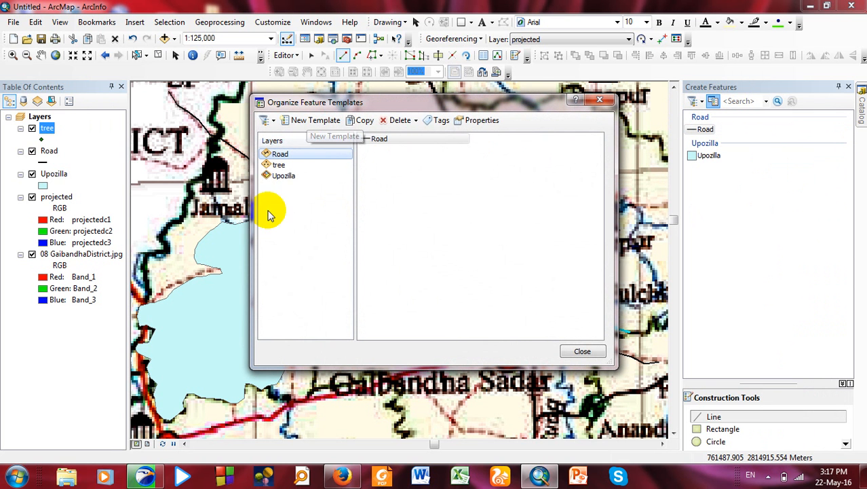
left_click(277, 166)
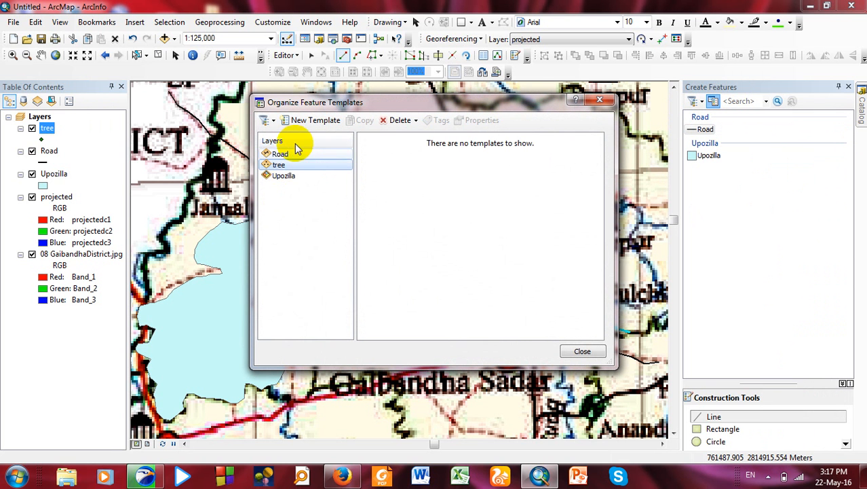
left_click(292, 122)
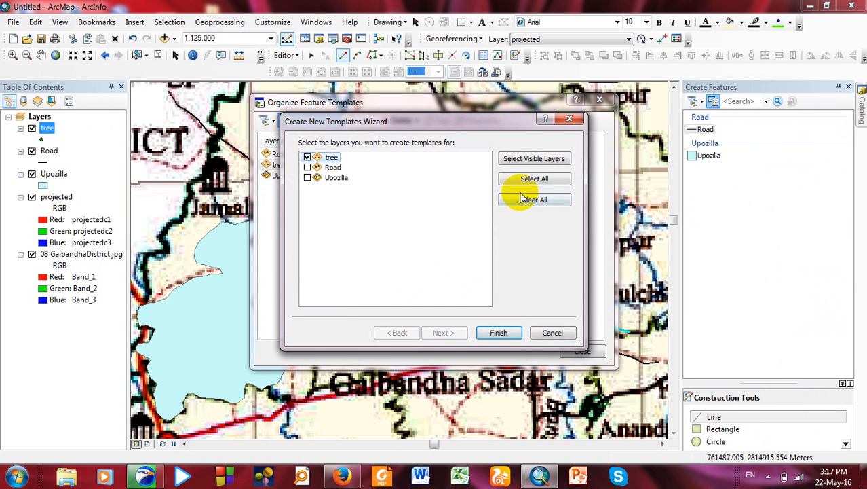
left_click(502, 332)
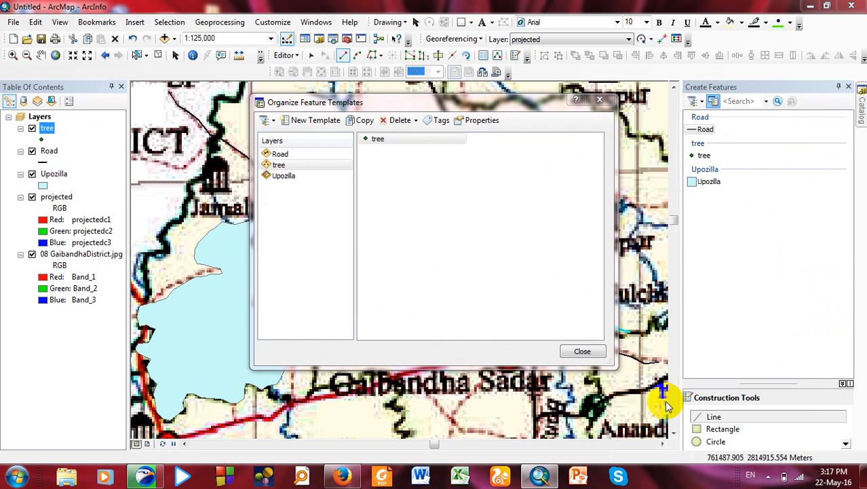
left_click(590, 350)
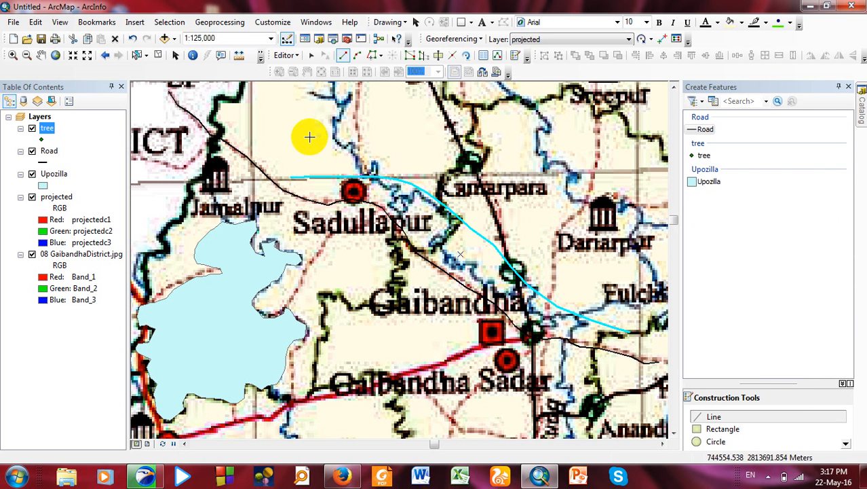
- Digitize a short zigzag road line about 7.1 km long north of Sadullapur in the Road layer and finish it
left_click(291, 165)
left_click(299, 144)
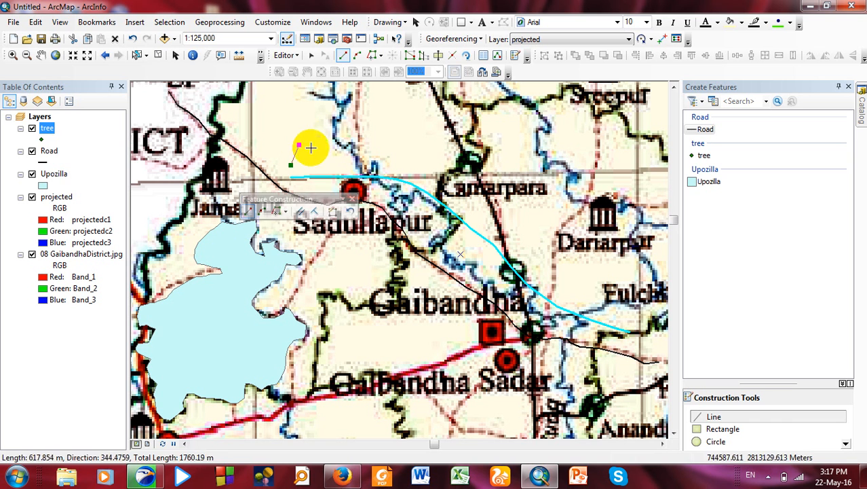
left_click(318, 153)
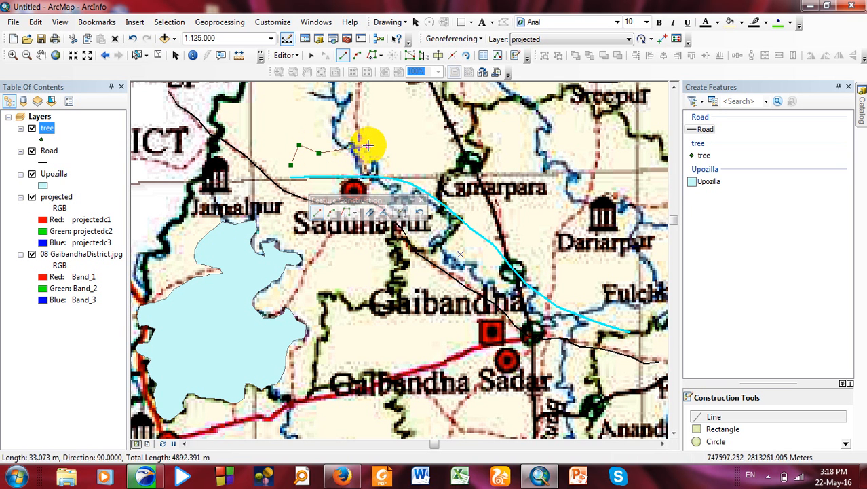
right_click(331, 128)
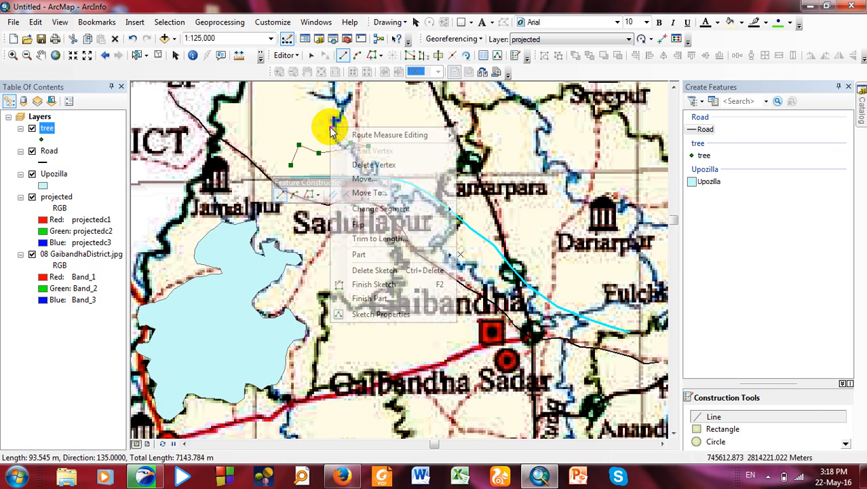
left_click(372, 284)
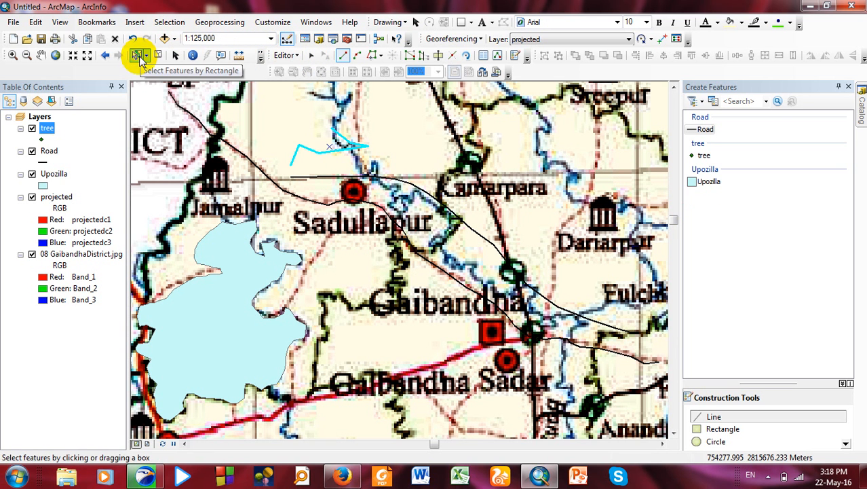
- Save the edits and stop the editing session
left_click(285, 55)
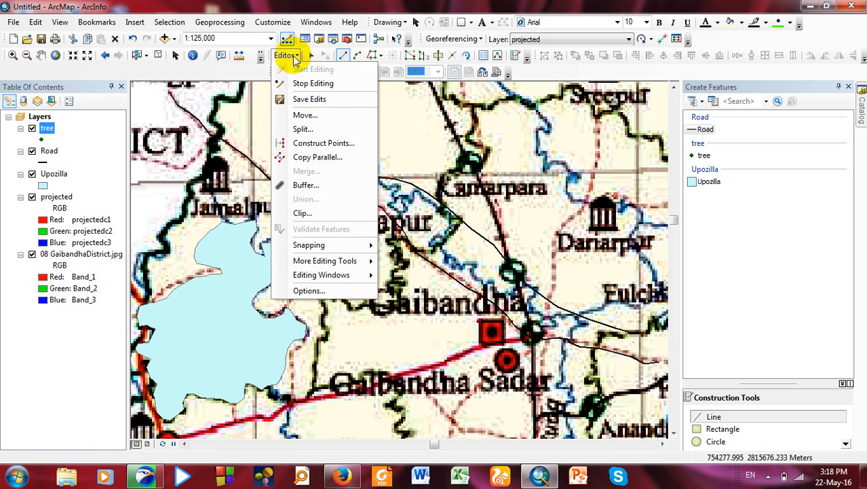
left_click(305, 98)
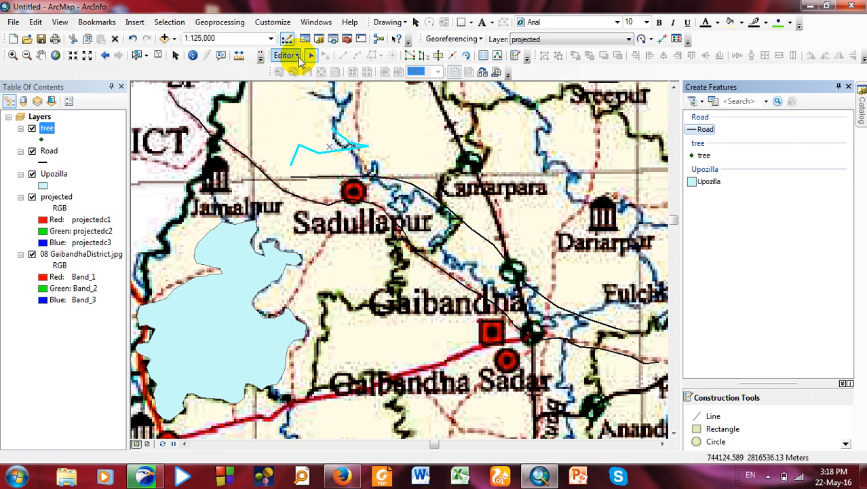
left_click(299, 57)
left_click(303, 84)
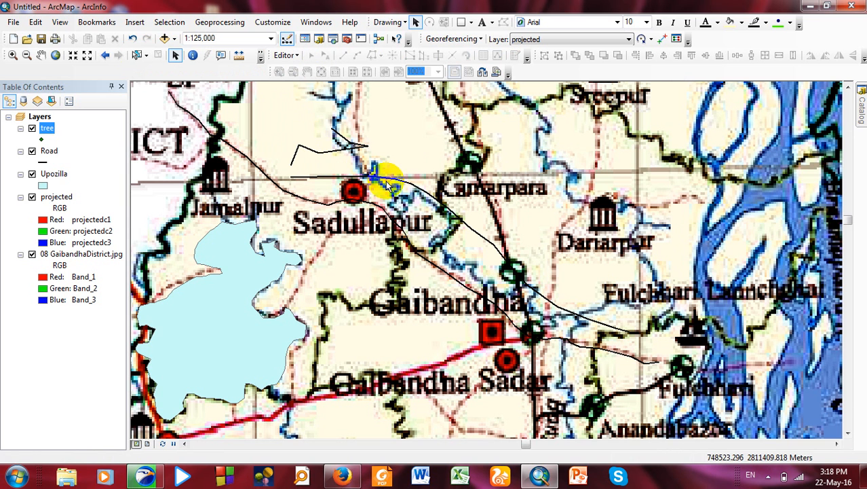
- Save the map document as GIS in the GIS folder on the desktop
left_click(39, 41)
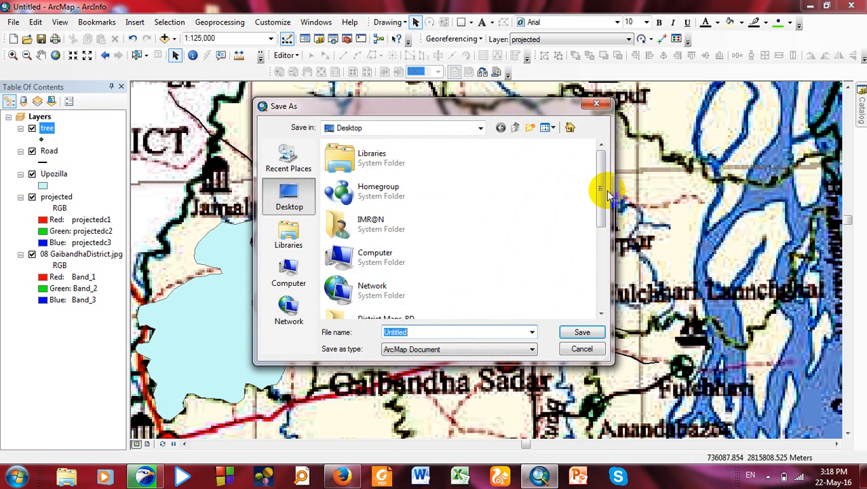
left_click_drag(597, 185, 602, 241)
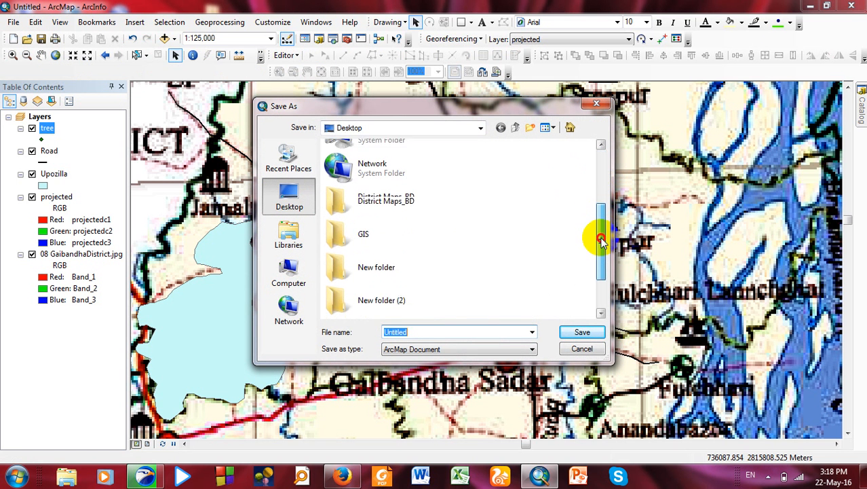
double_click(376, 224)
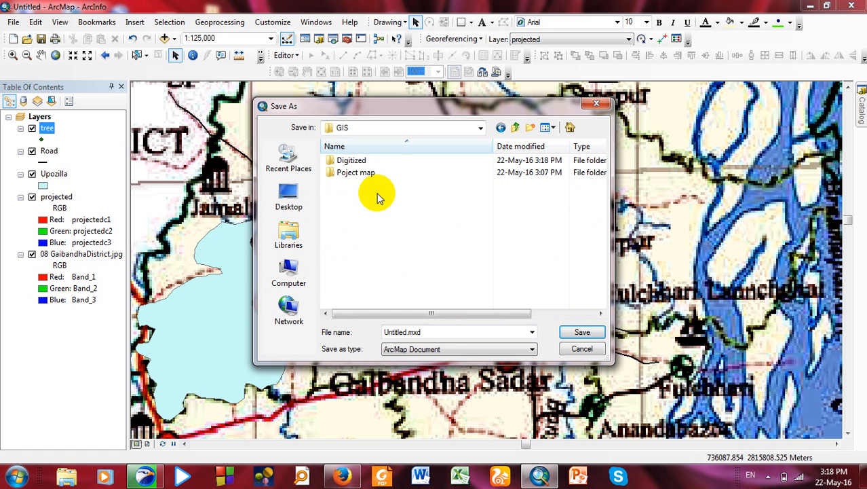
double_click(403, 332)
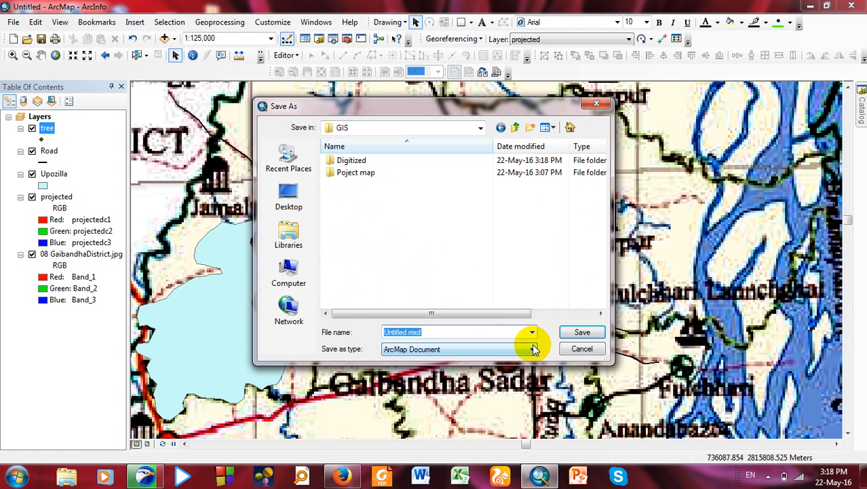
key("End")
key("BackSpace")
key("BackSpace")
key("BackSpace")
key("BackSpace")
key("BackSpace")
key("BackSpace")
type("Gi")
left_click(578, 332)
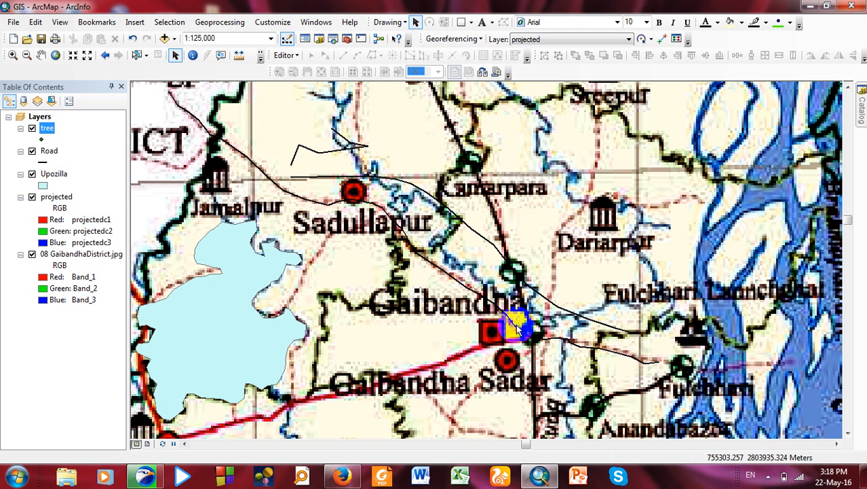
- Close ArcMap and refresh the desktop
left_click(851, 6)
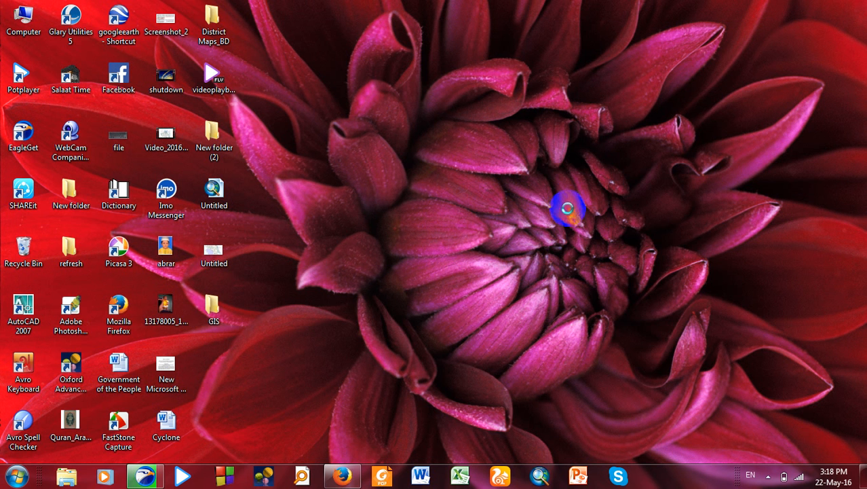
right_click(540, 169)
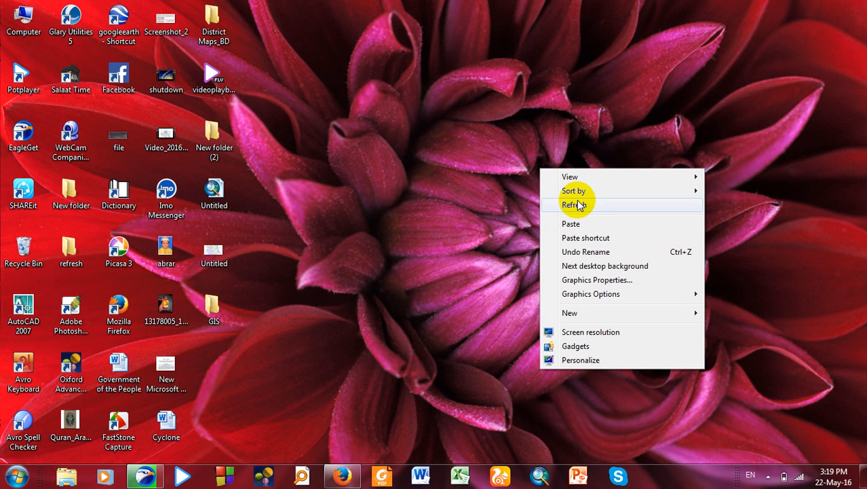
left_click(575, 205)
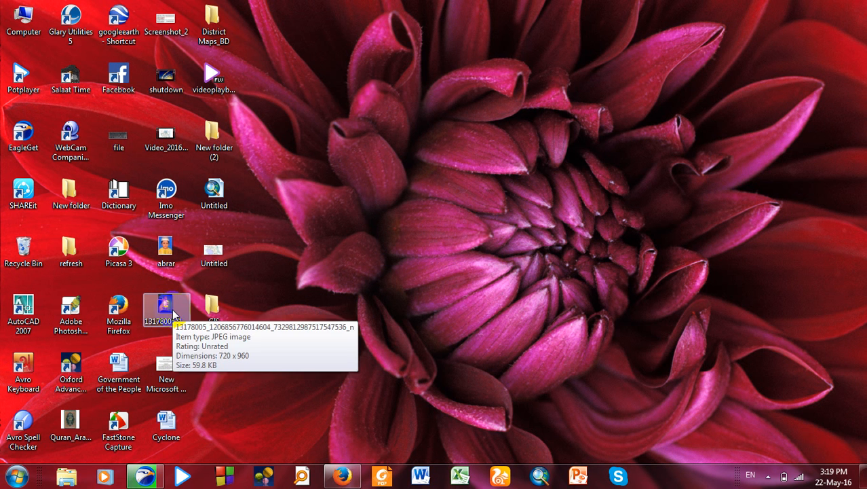
- Reopen the saved GIS map document from the GIS folder on the desktop
left_click(210, 312)
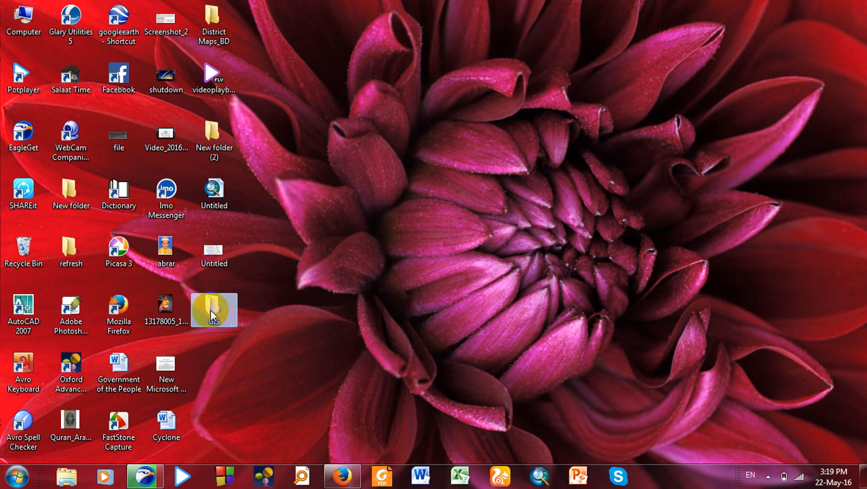
double_click(212, 314)
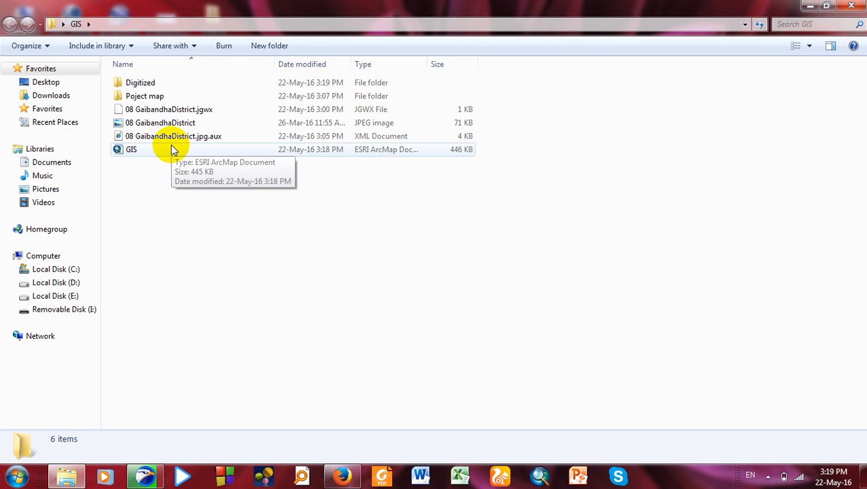
double_click(172, 149)
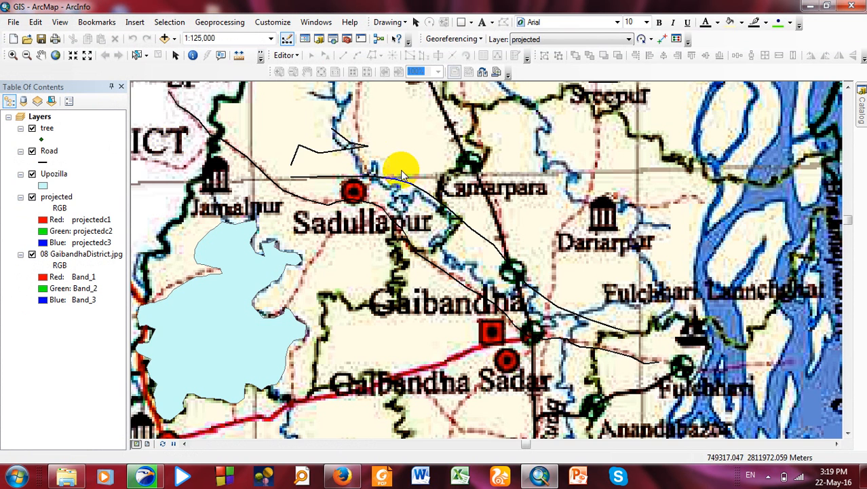
- Hide the 08 GaibandhaDistrict.jpg and projected rasters to view only the digitized features at 1:300,000
scroll(400, 169, "down", 2)
scroll(401, 170, "up", 4)
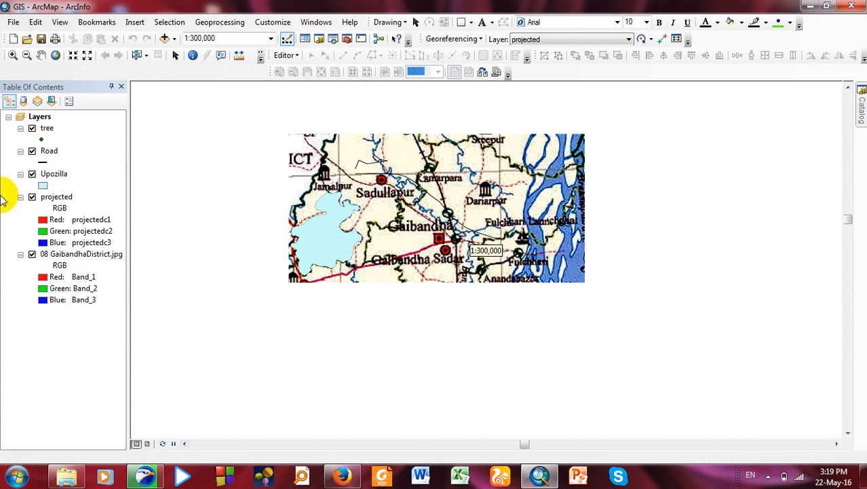
left_click(32, 254)
left_click(32, 196)
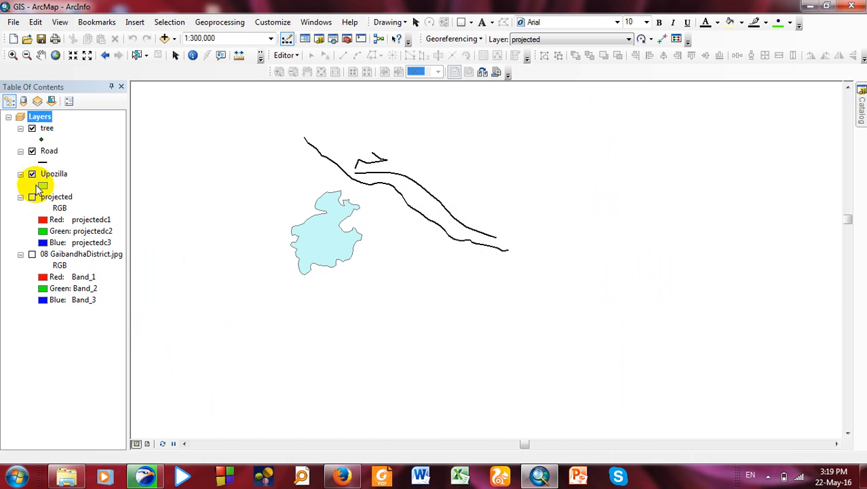
- Toggle the Upozilla, Road and tree layers off and on to check their features, and show both district rasters again
left_click(32, 174)
left_click(32, 175)
left_click(32, 152)
left_click(32, 151)
left_click(30, 130)
left_click(31, 129)
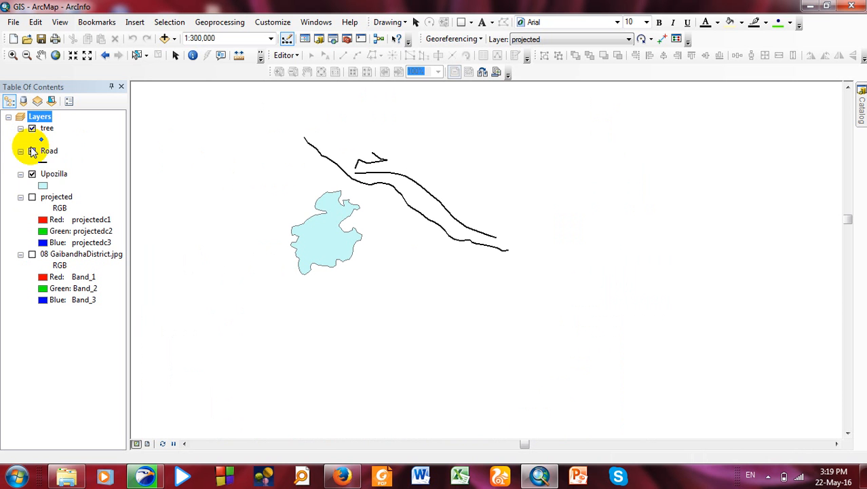
left_click(31, 151)
left_click(32, 151)
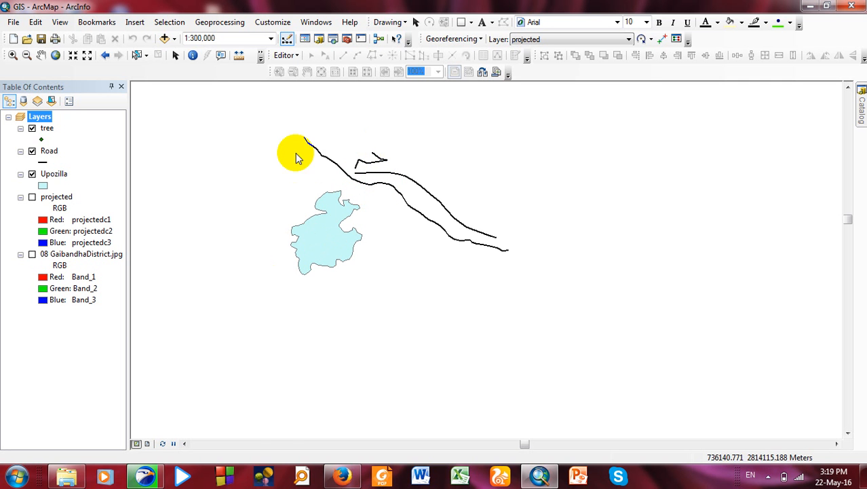
left_click(32, 196)
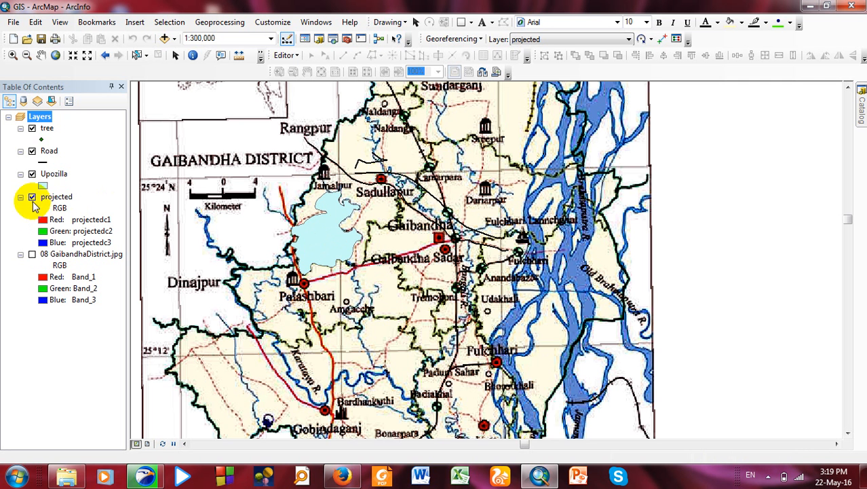
left_click(32, 254)
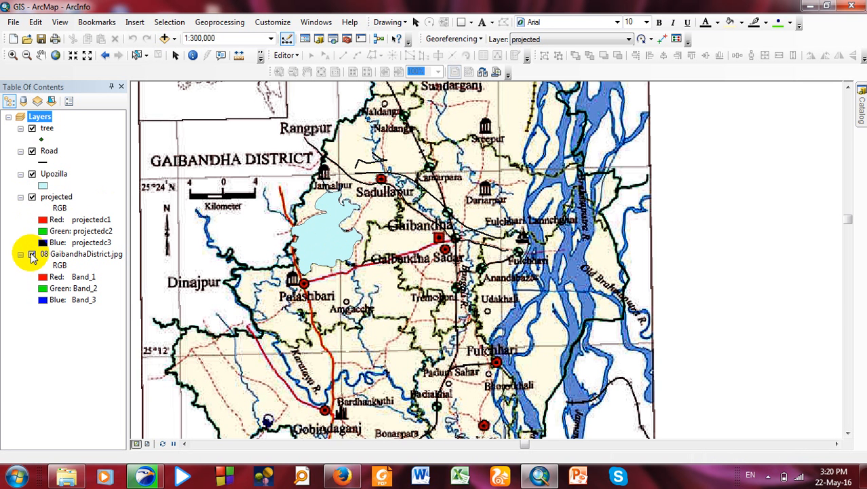
- Close the map document without saving changes and close the GIS folder window
left_click(852, 6)
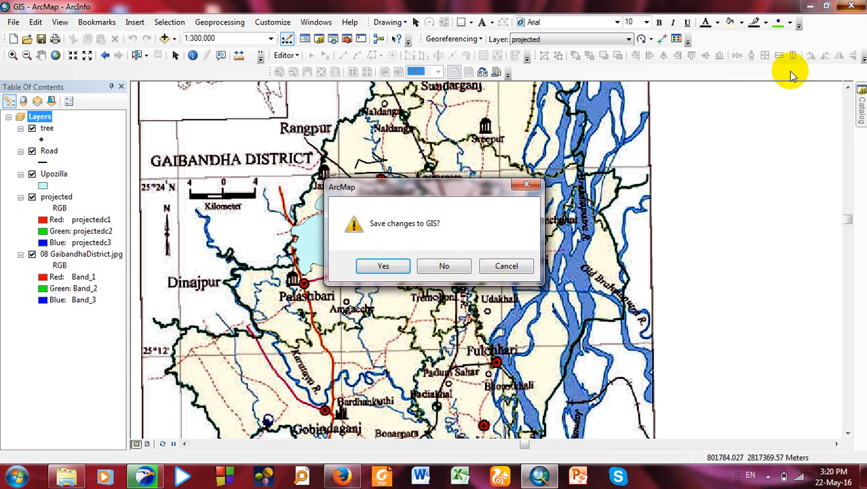
left_click(441, 264)
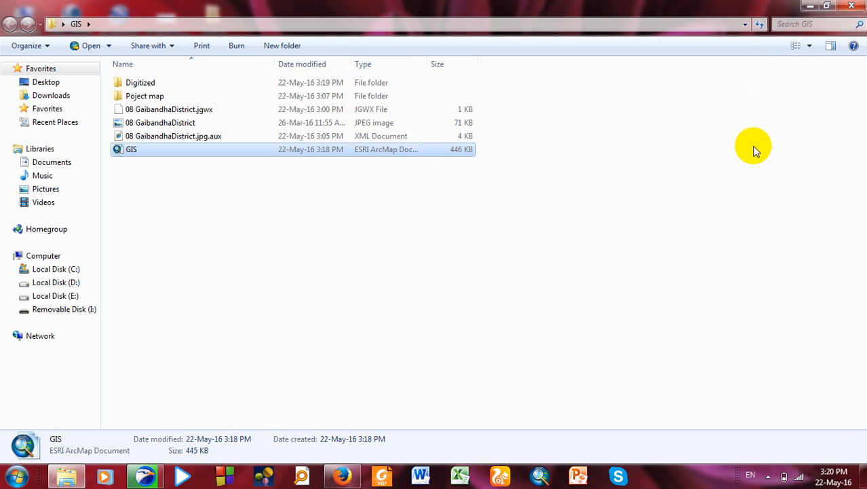
left_click(862, 6)
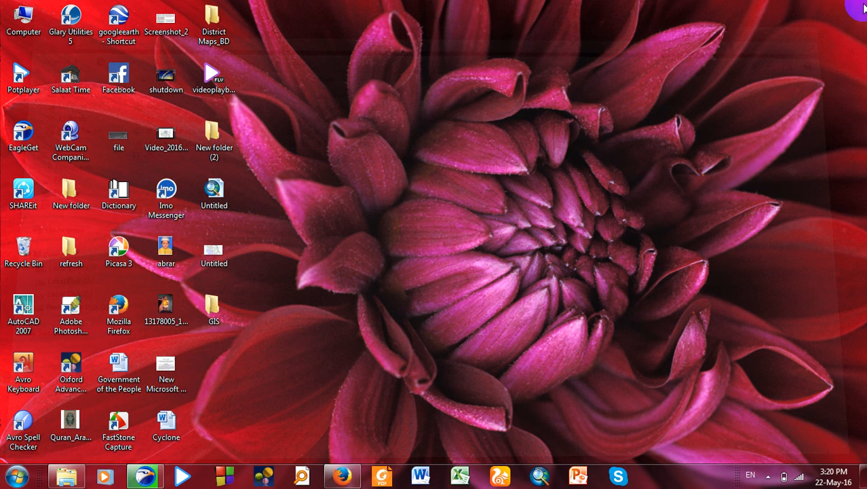